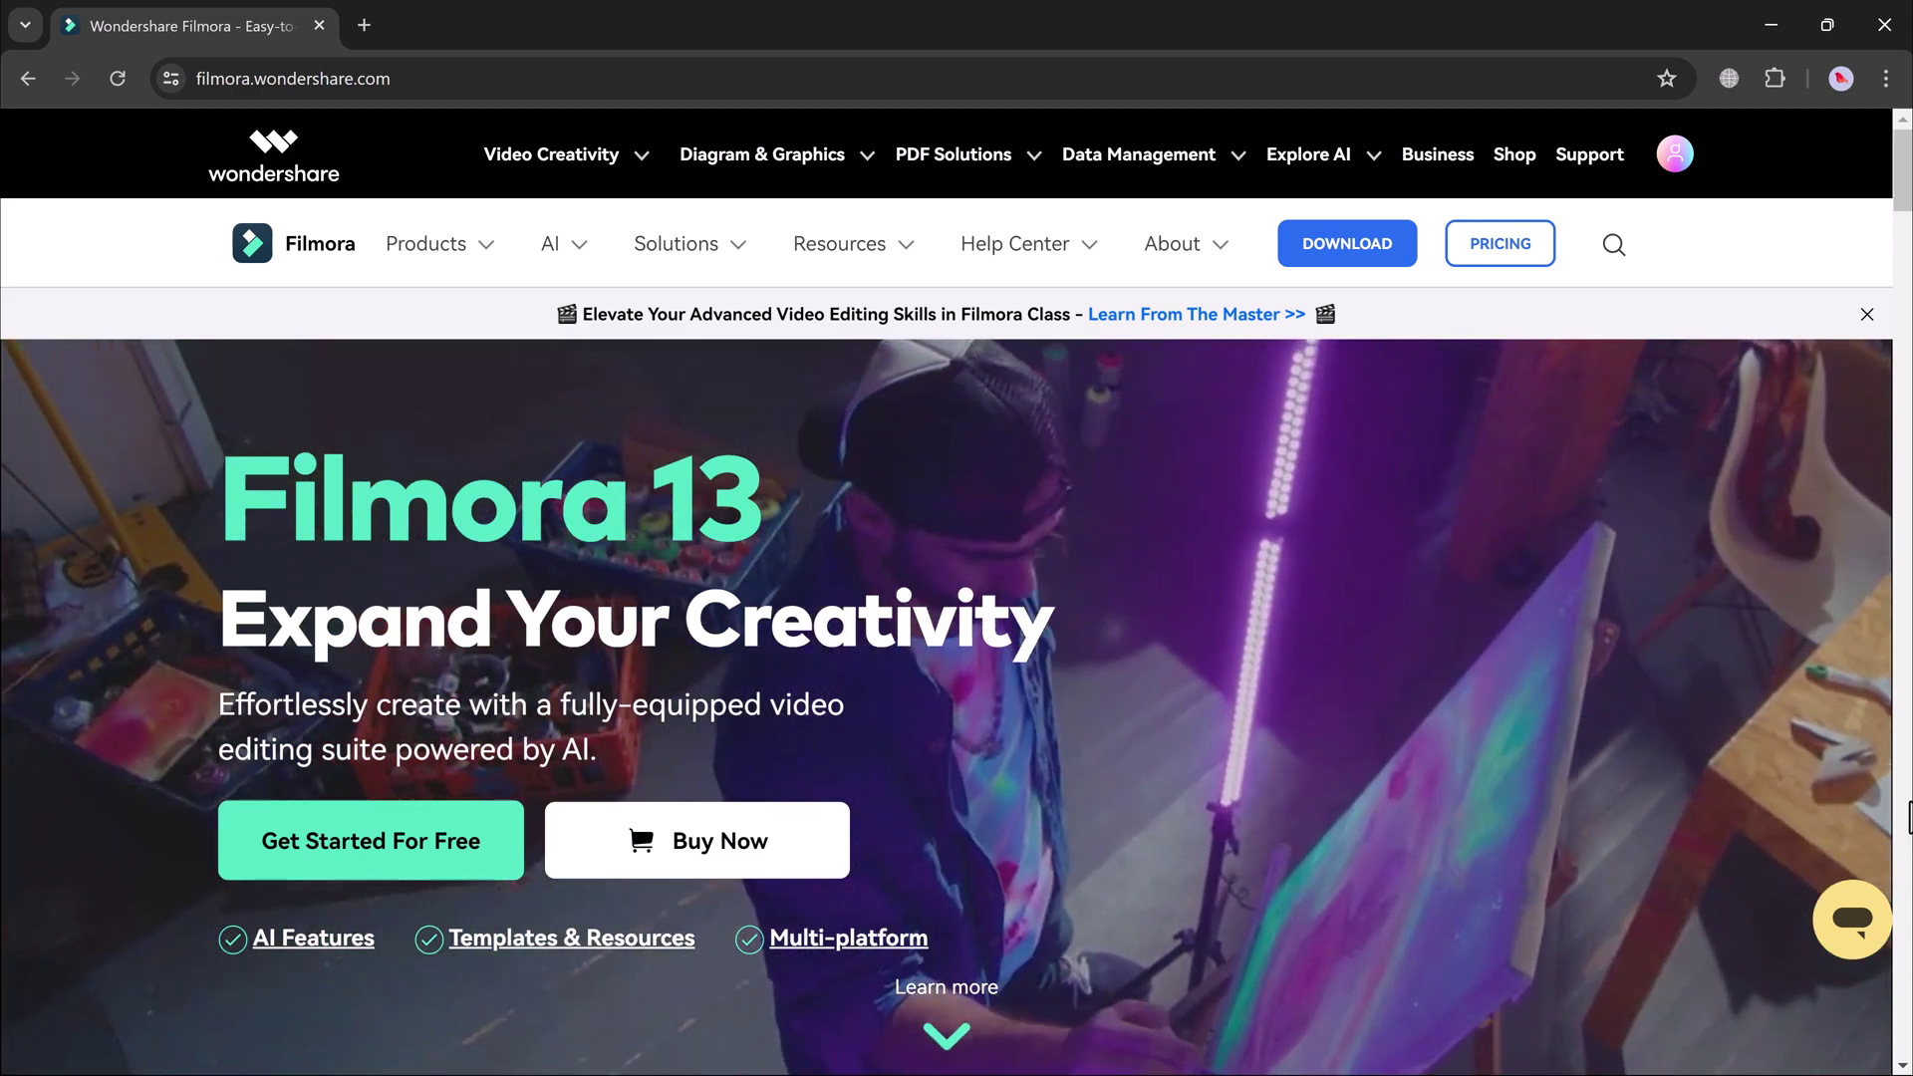
Scroll down the Filmora homepage to the Need a Head Start? resources section.
{"action": "scroll", "coordinate": [1310, 788], "scroll_direction": "down", "scroll_amount": 5}
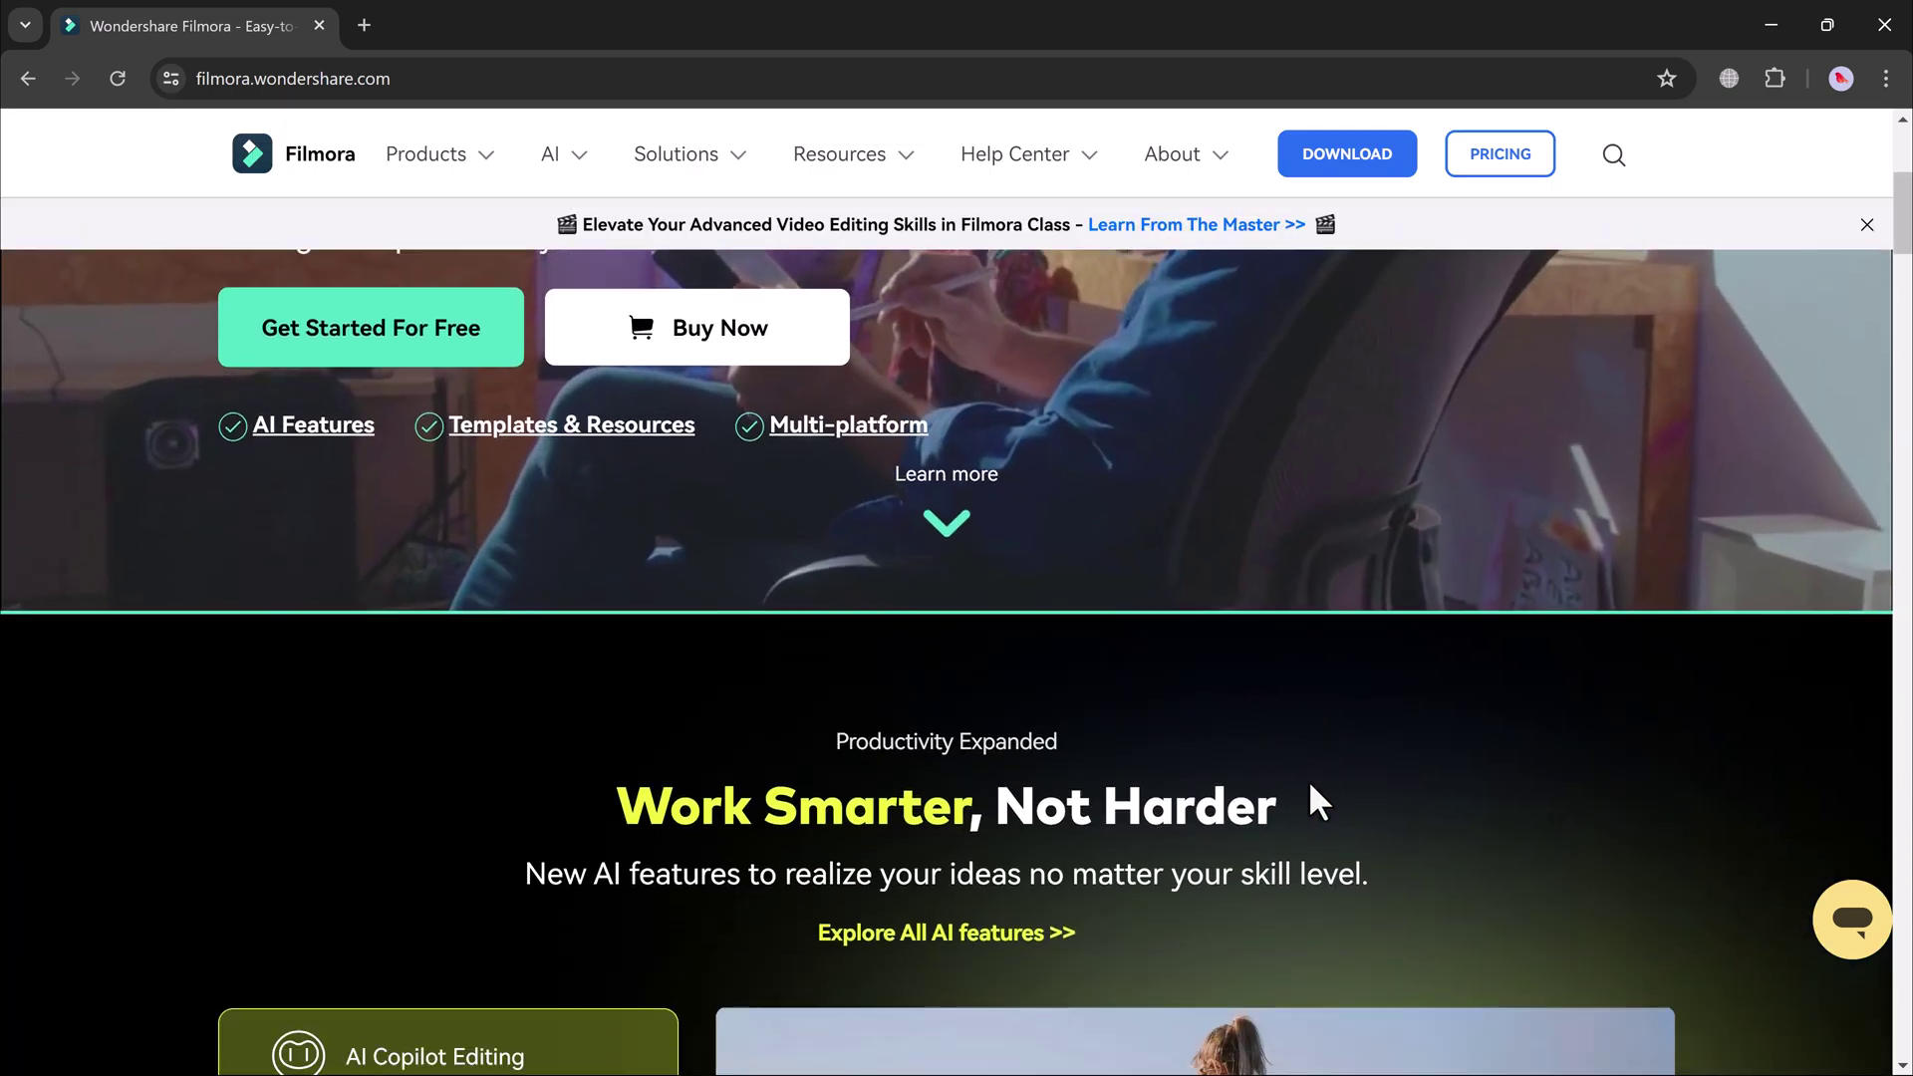
{"action": "scroll", "coordinate": [1311, 786], "scroll_direction": "down", "scroll_amount": 8}
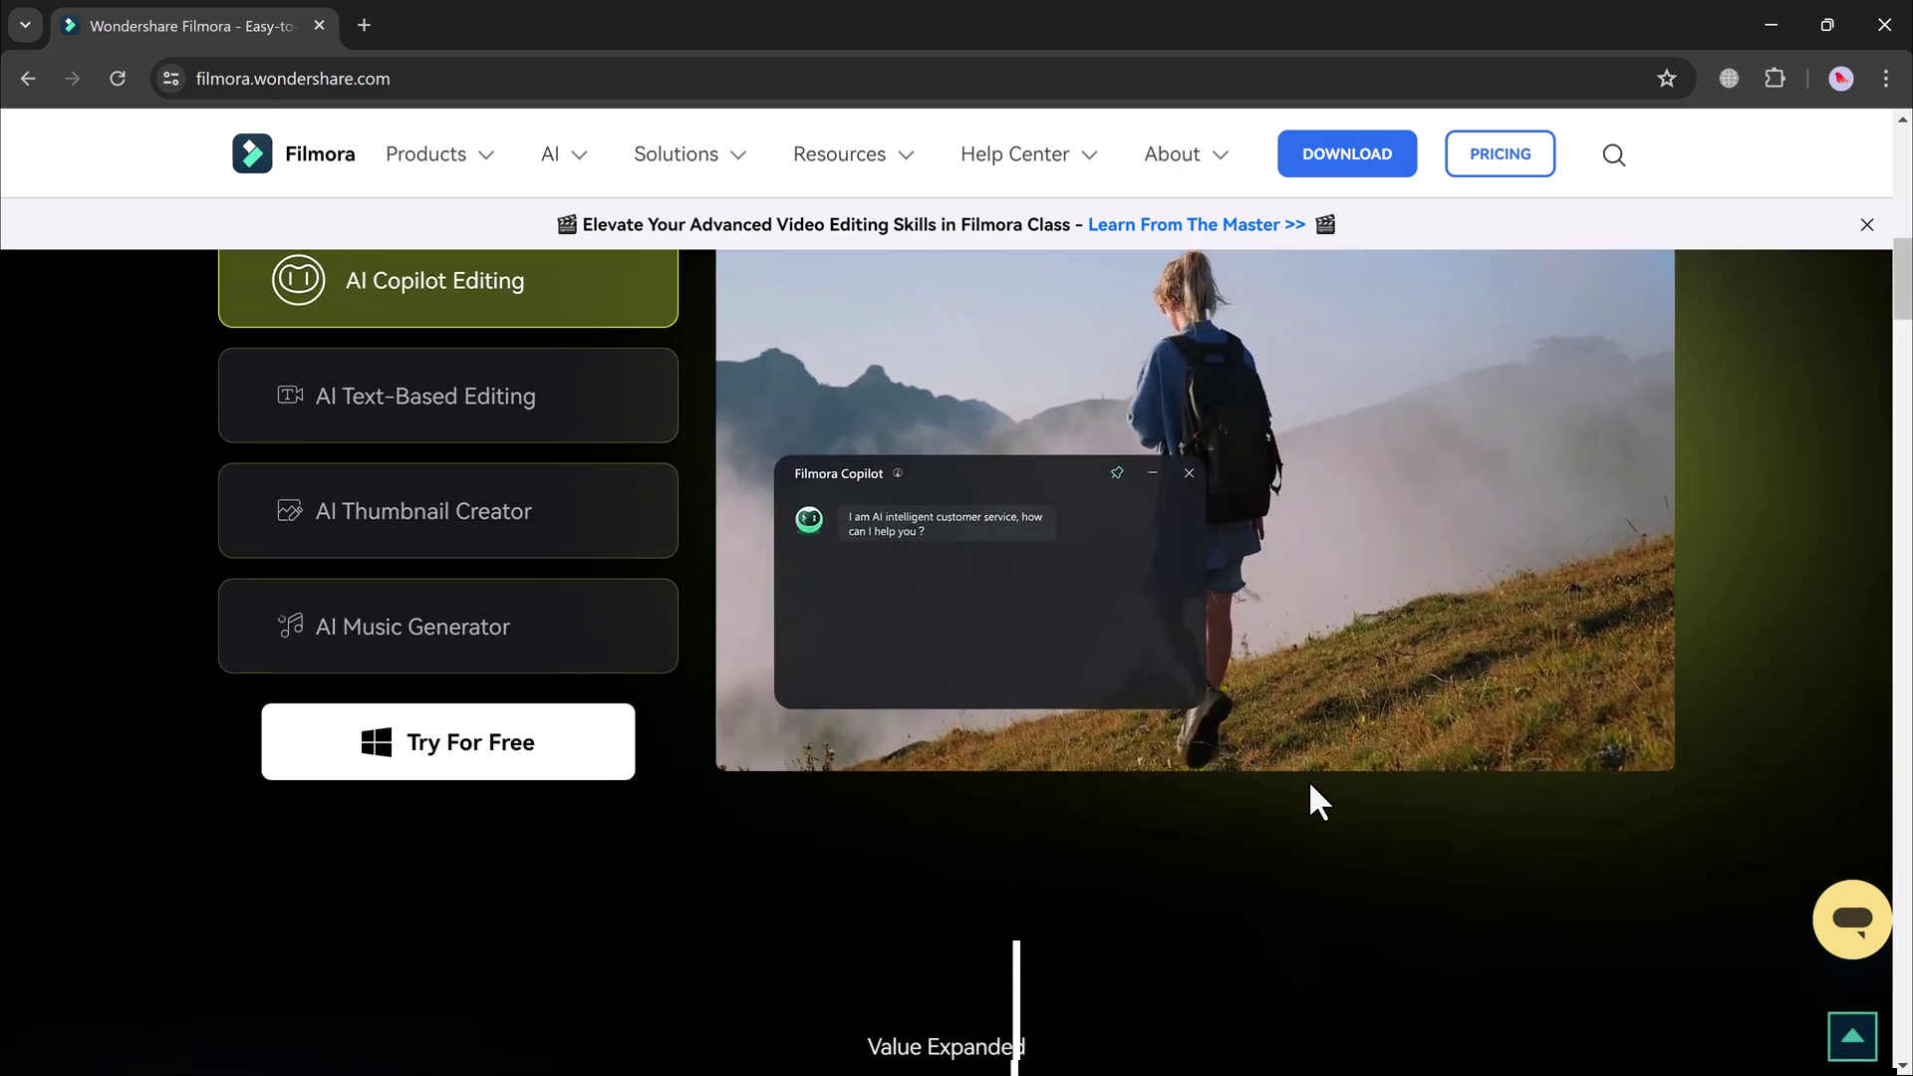
{"action": "scroll", "coordinate": [1310, 786], "scroll_direction": "down", "scroll_amount": 11}
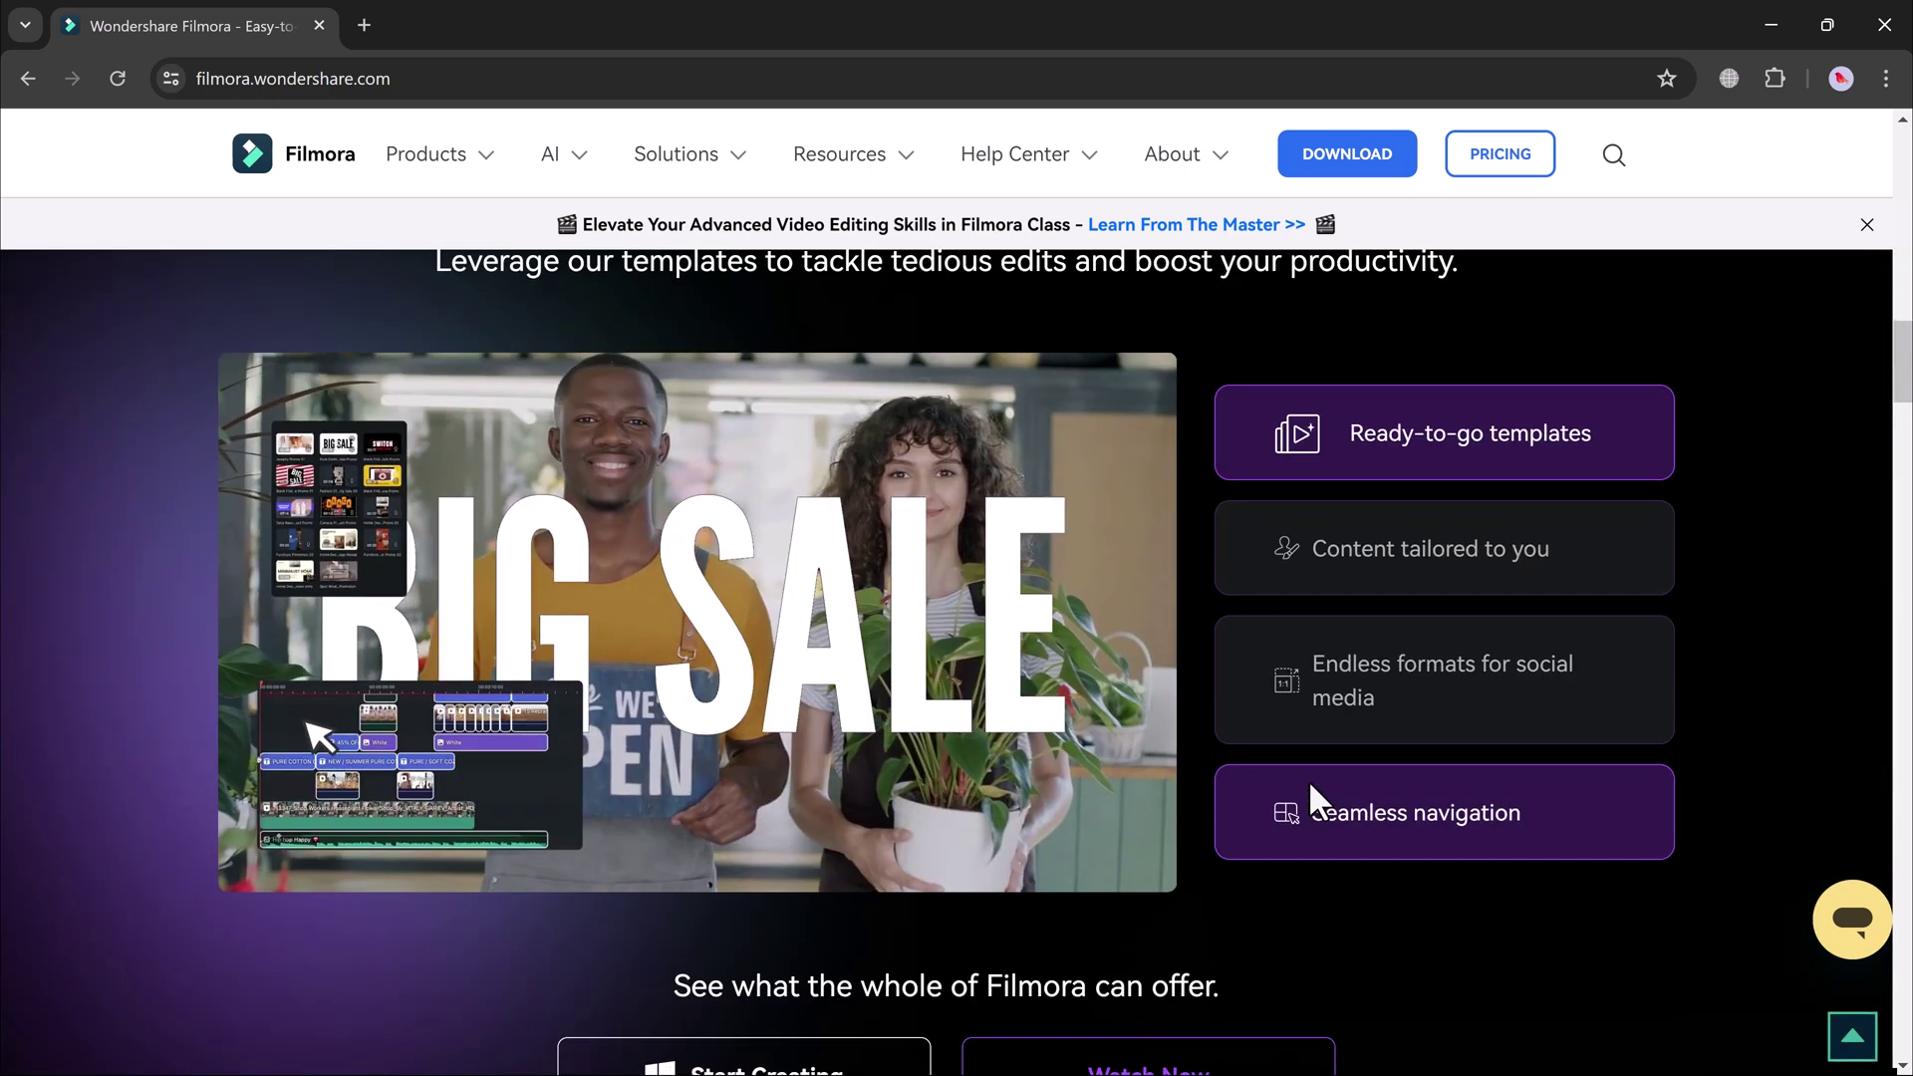
{"action": "scroll", "coordinate": [1309, 785], "scroll_direction": "down", "scroll_amount": 3}
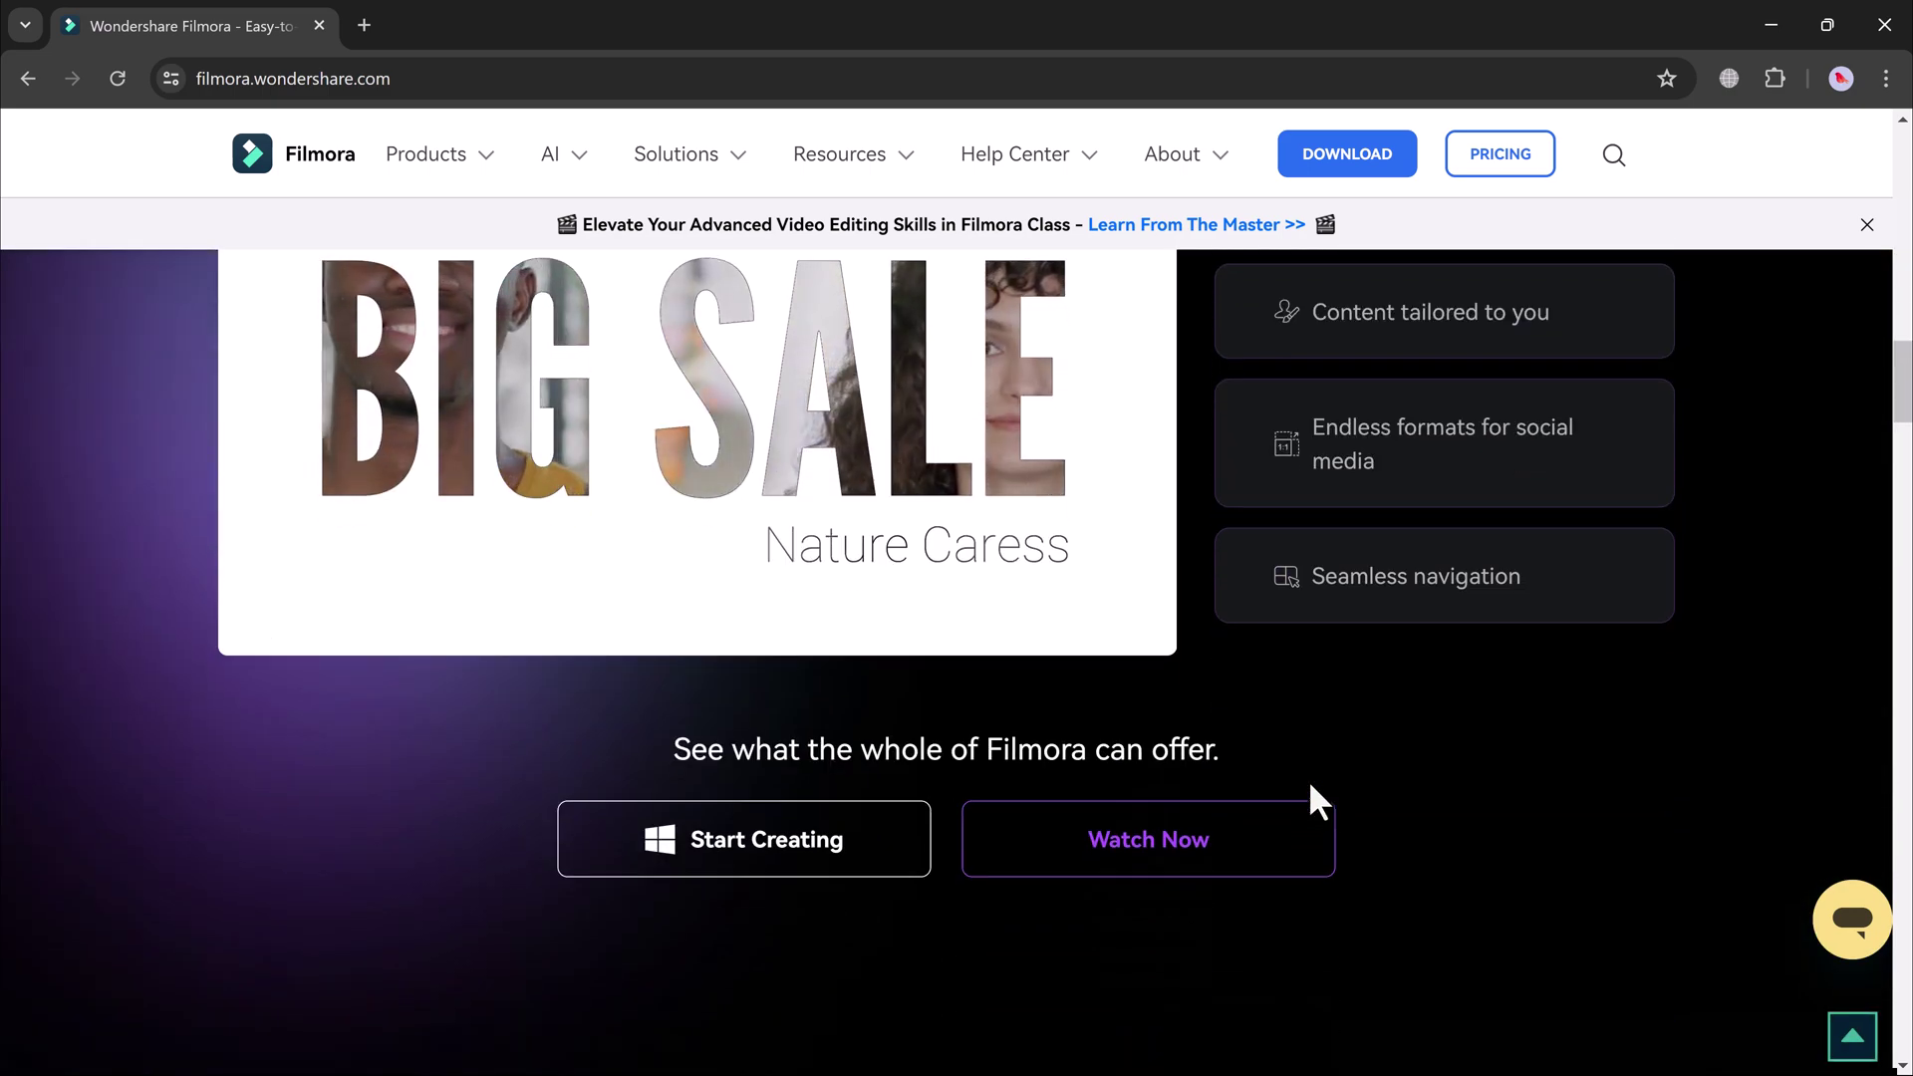
{"action": "scroll", "coordinate": [1311, 786], "scroll_direction": "down", "scroll_amount": 1}
{"action": "scroll", "coordinate": [1310, 786], "scroll_direction": "down", "scroll_amount": 2}
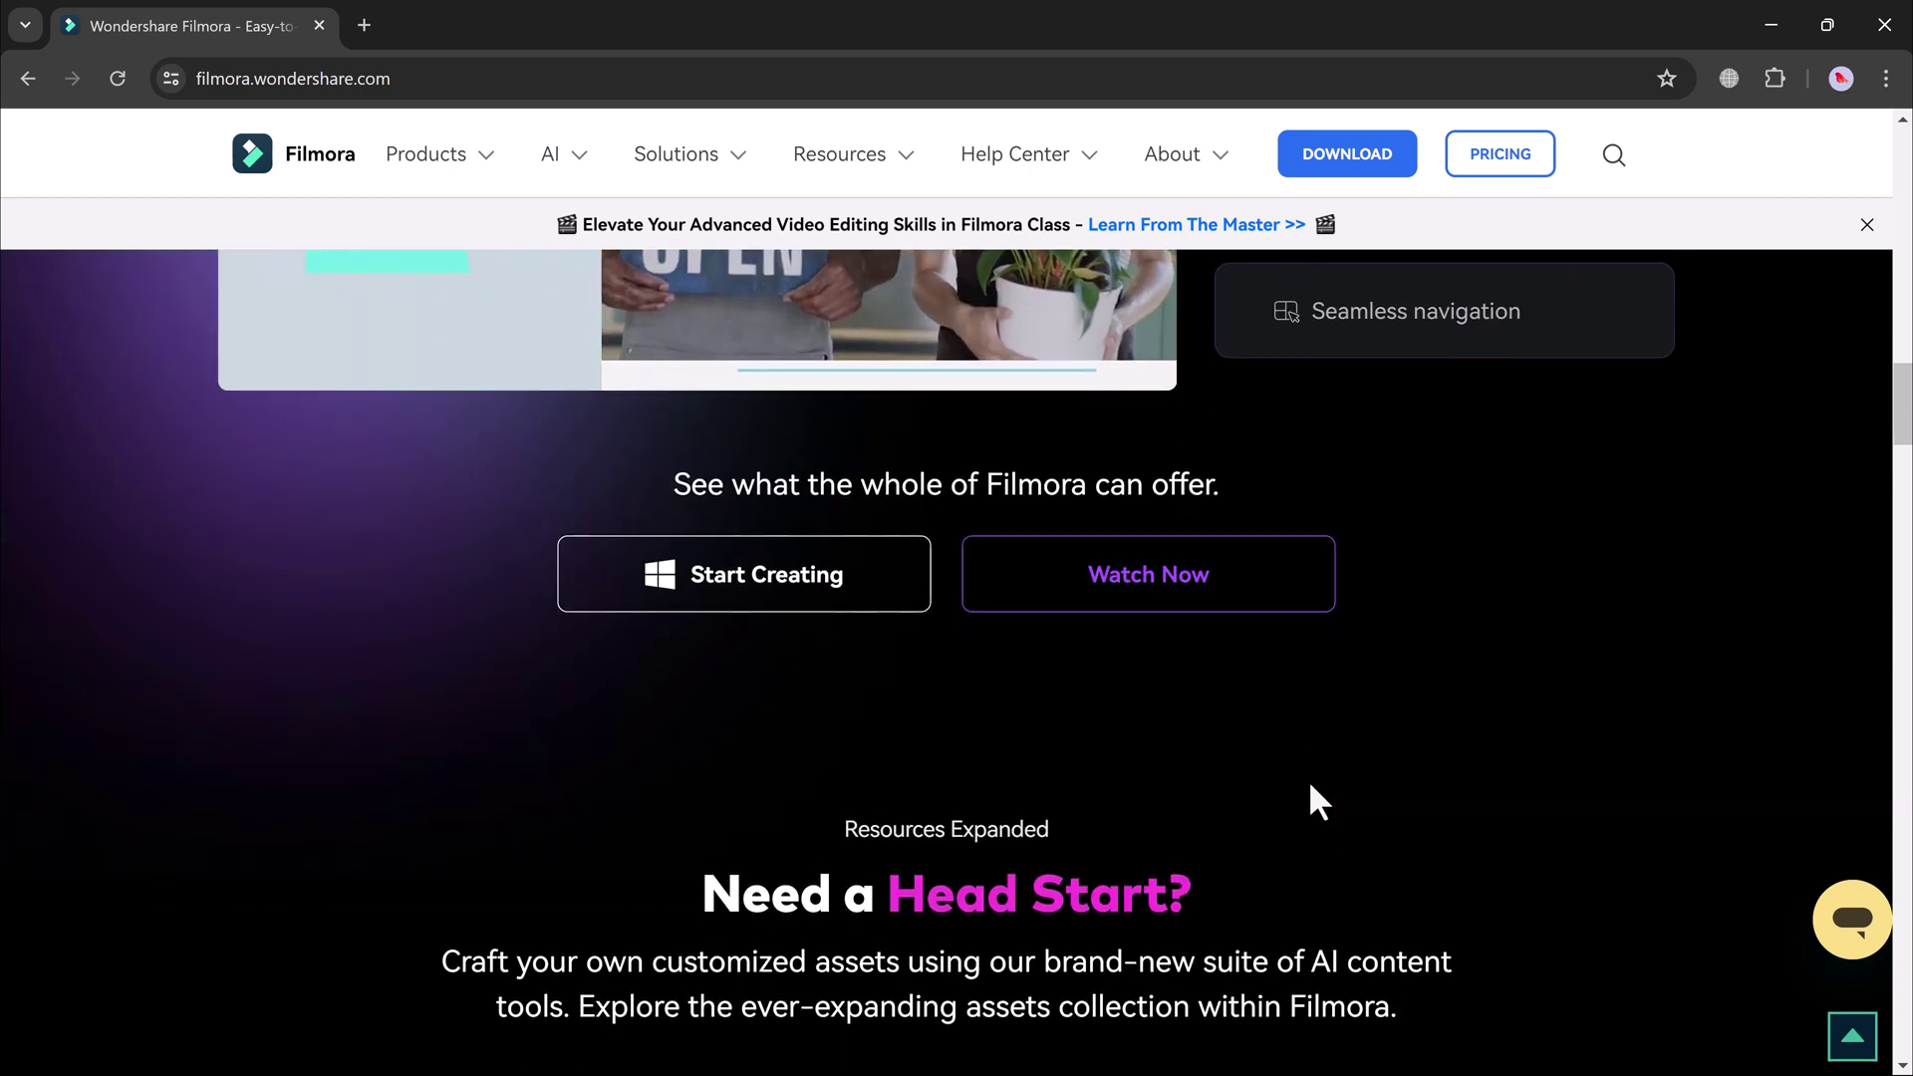
{"action": "scroll", "coordinate": [1318, 800], "scroll_direction": "down", "scroll_amount": 5}
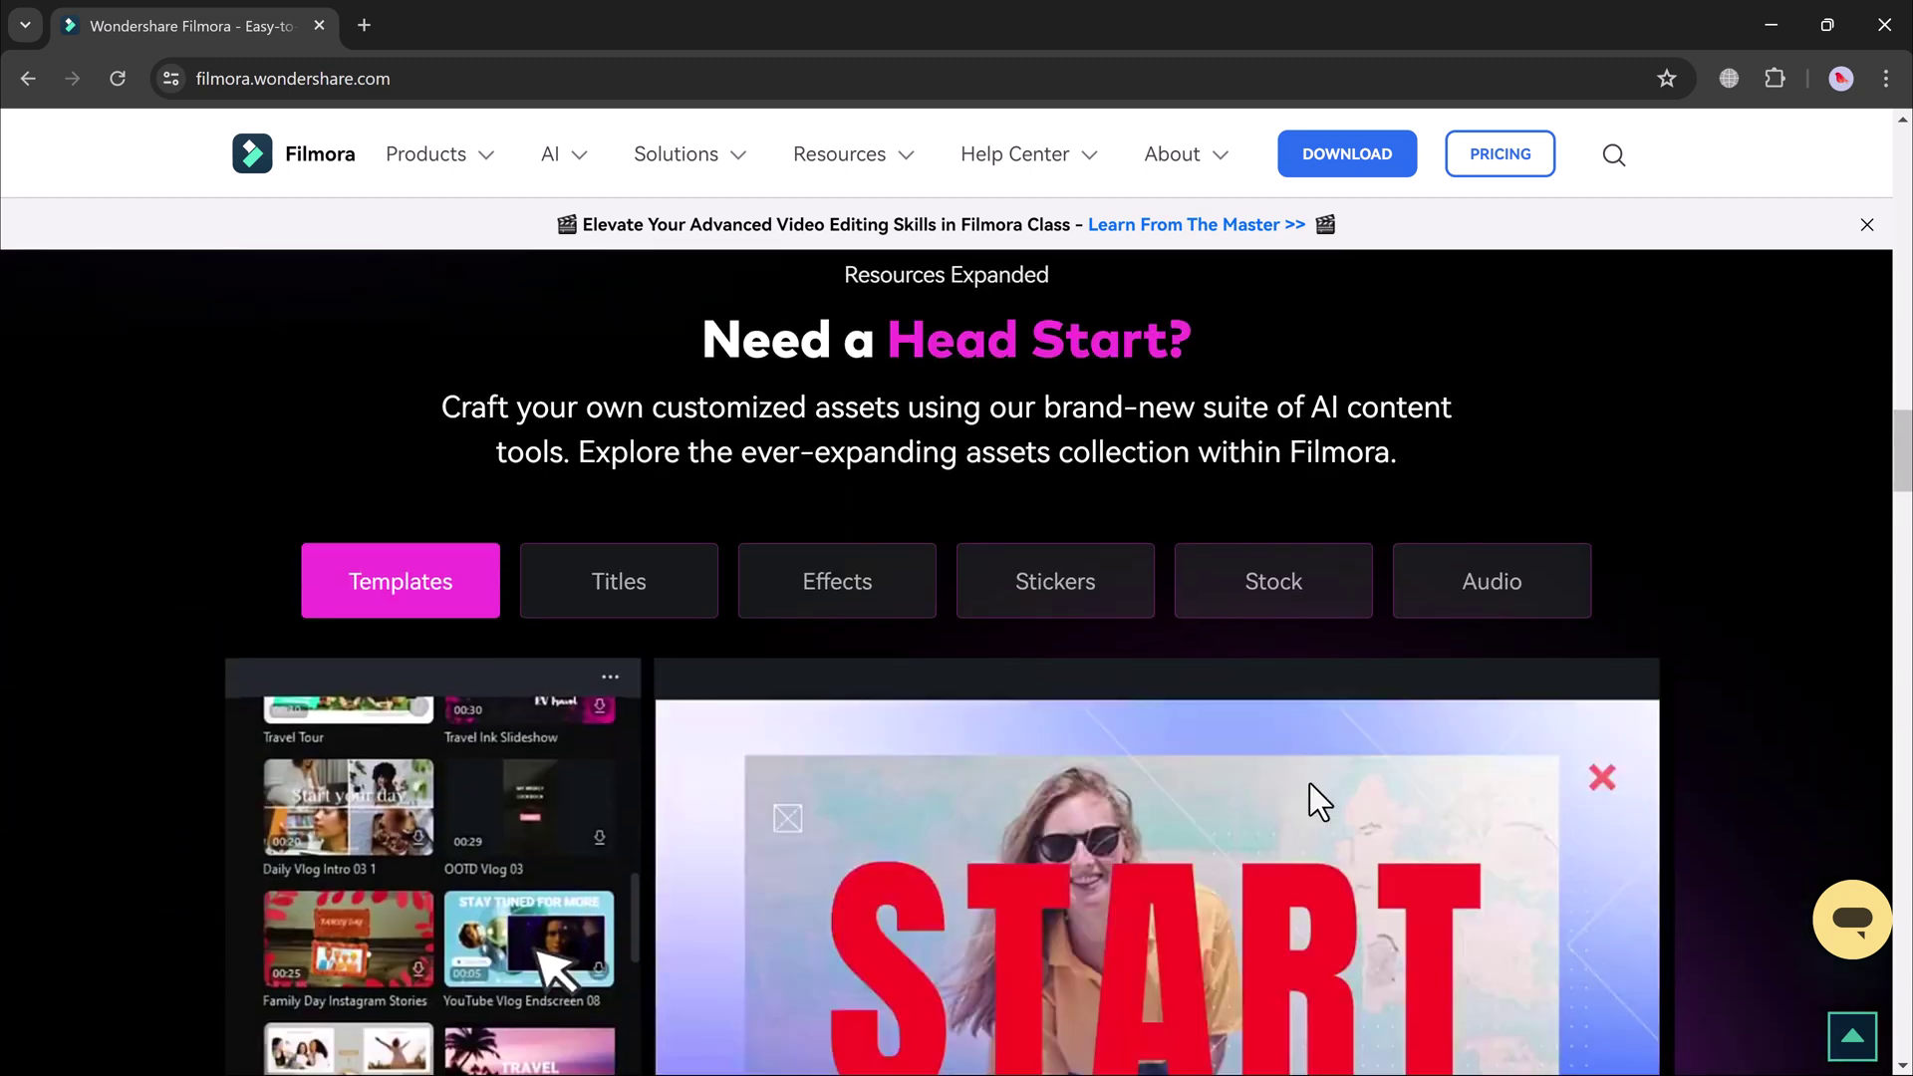
{"action": "scroll", "coordinate": [1309, 783], "scroll_direction": "down", "scroll_amount": 2}
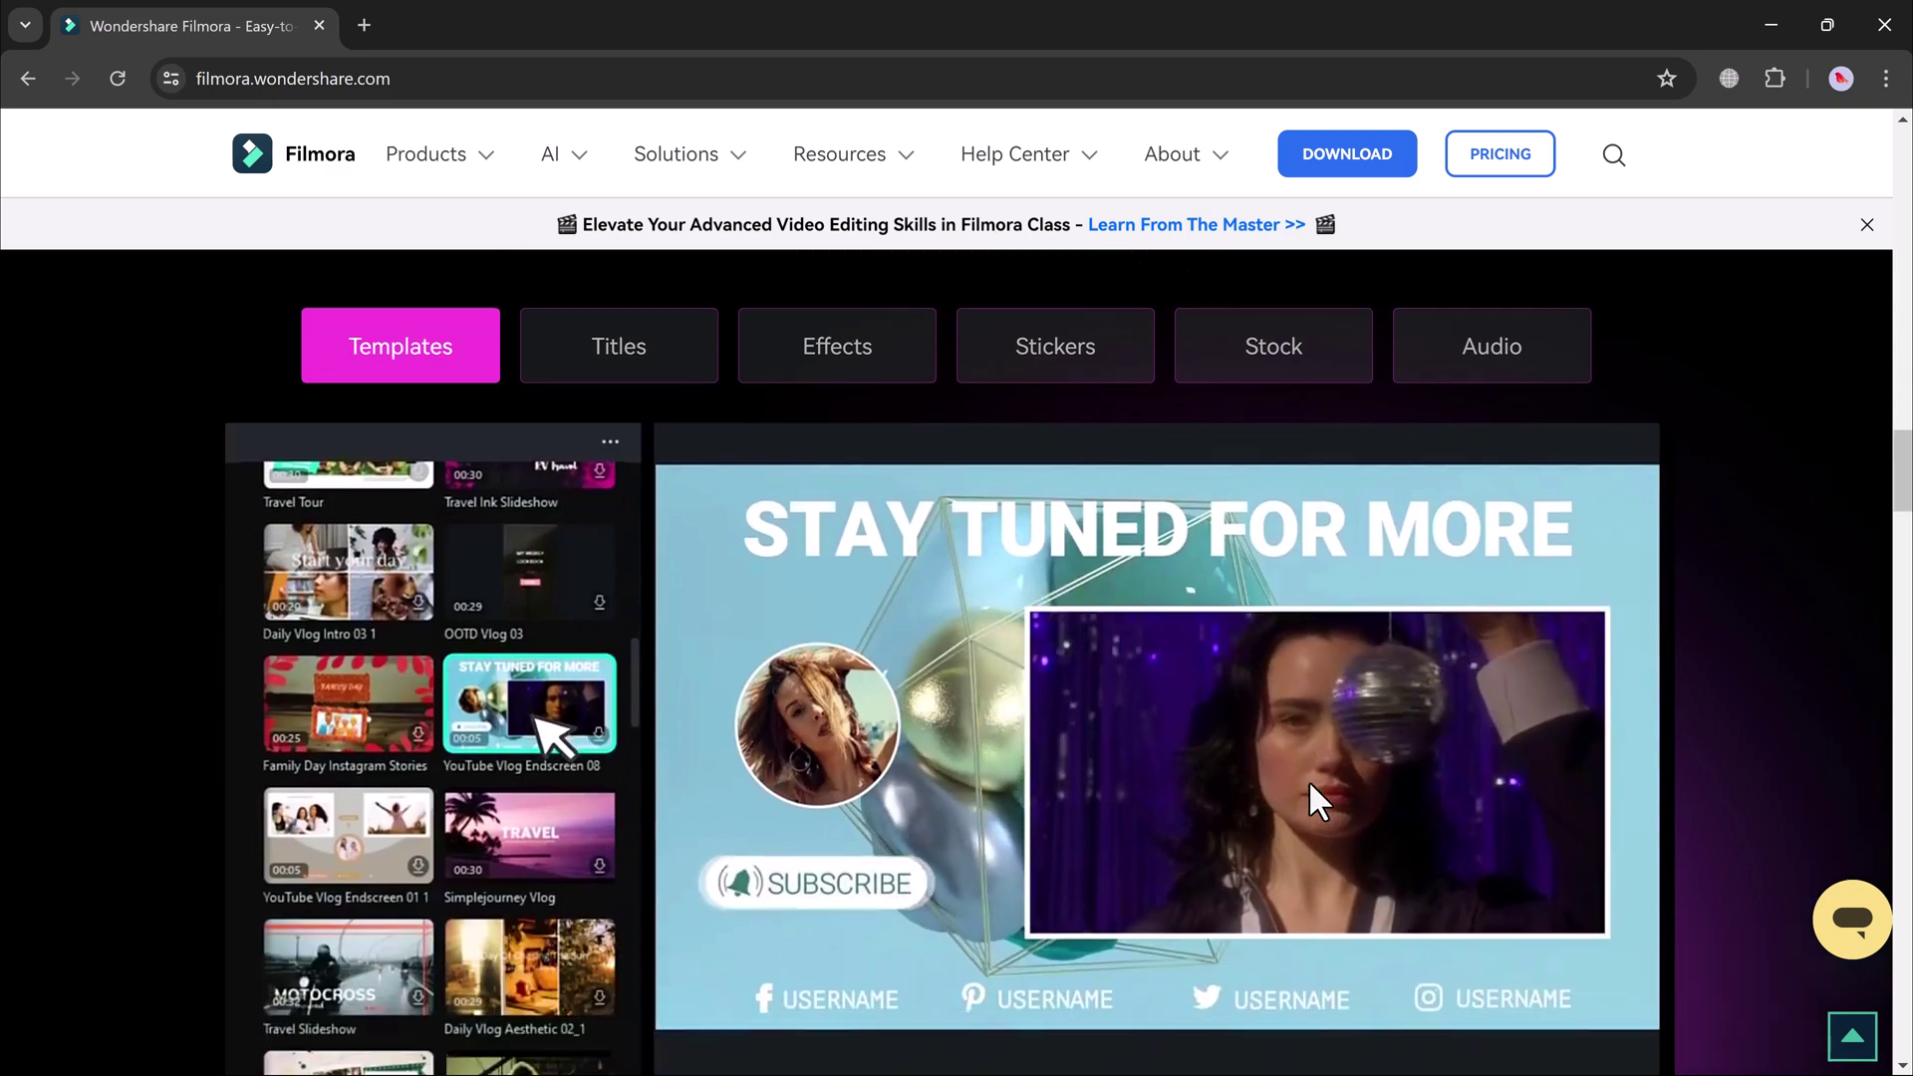
{"action": "scroll", "coordinate": [1308, 780], "scroll_direction": "down", "scroll_amount": 1}
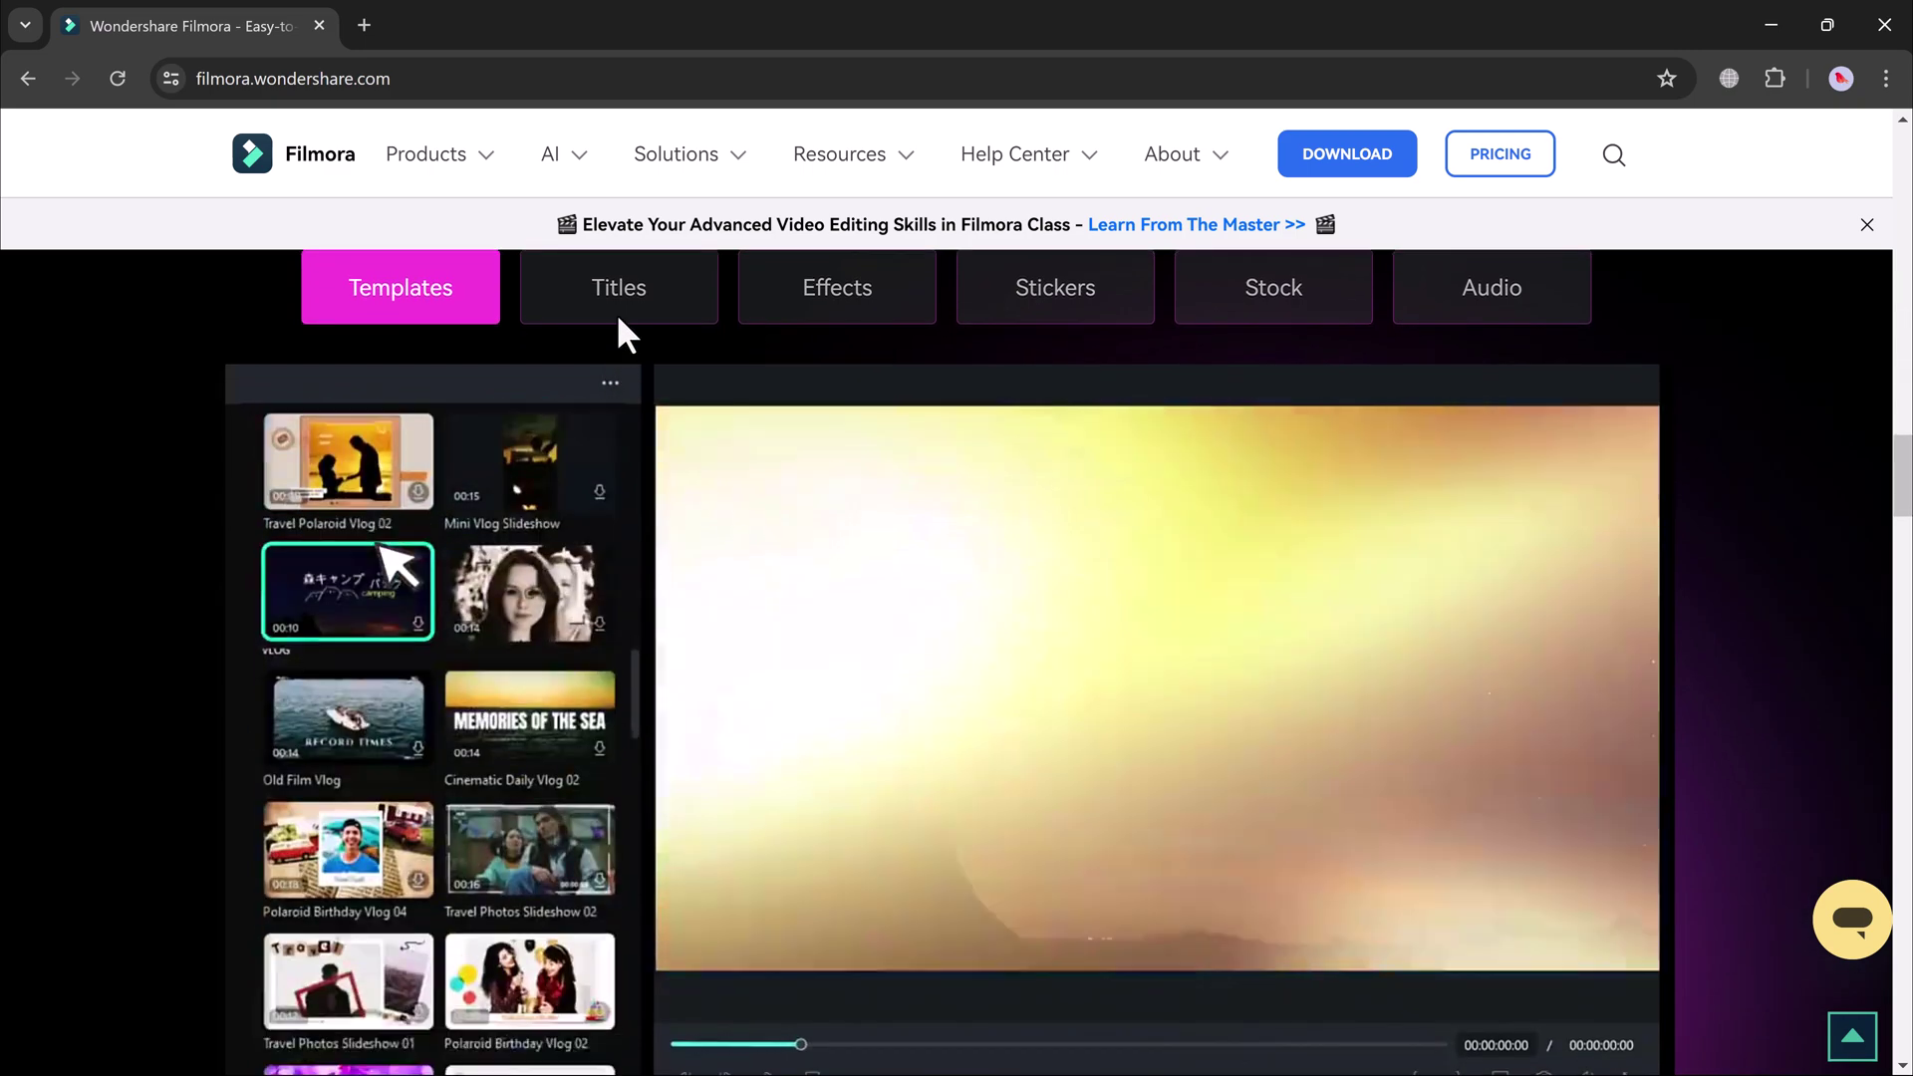
Cycle the resources demo through Titles, Effects, Stickers, Stock and finally Audio.
{"action": "left_click", "coordinate": [619, 319]}
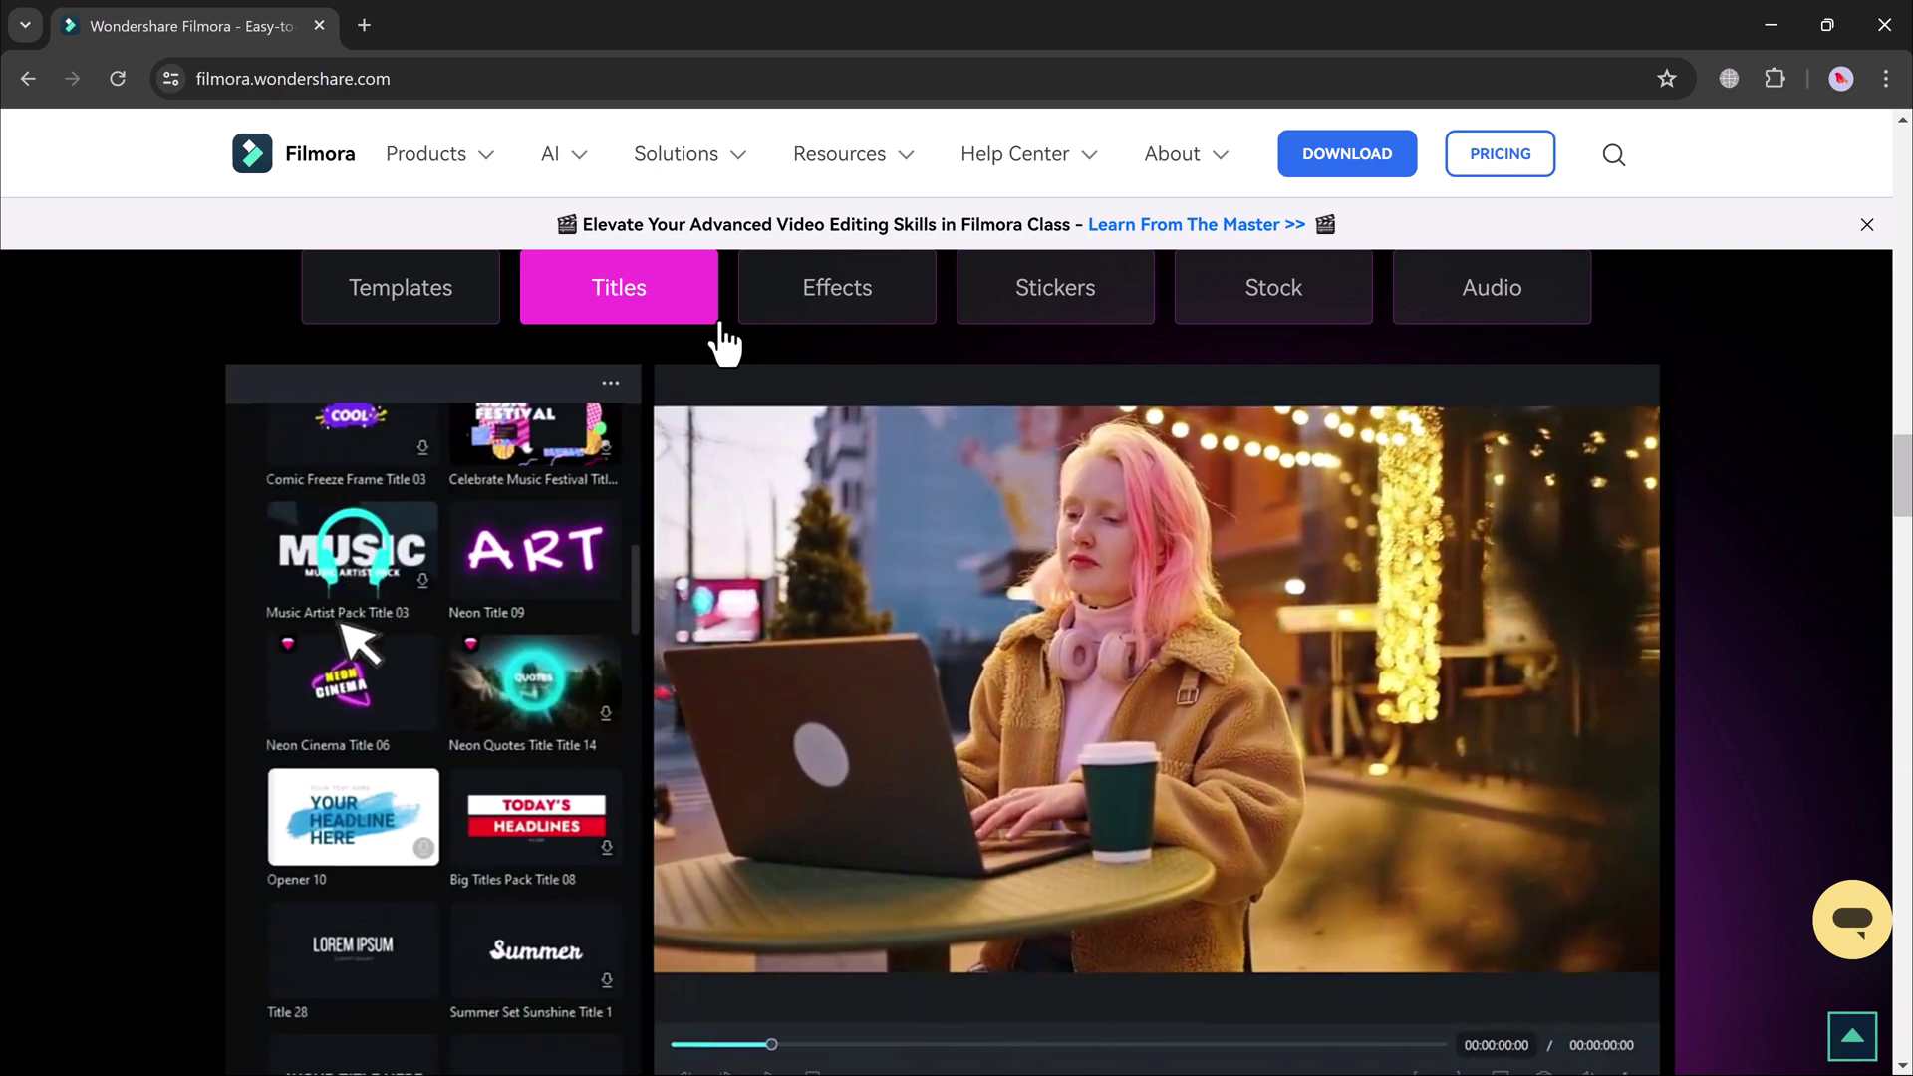
{"action": "left_click", "coordinate": [811, 320]}
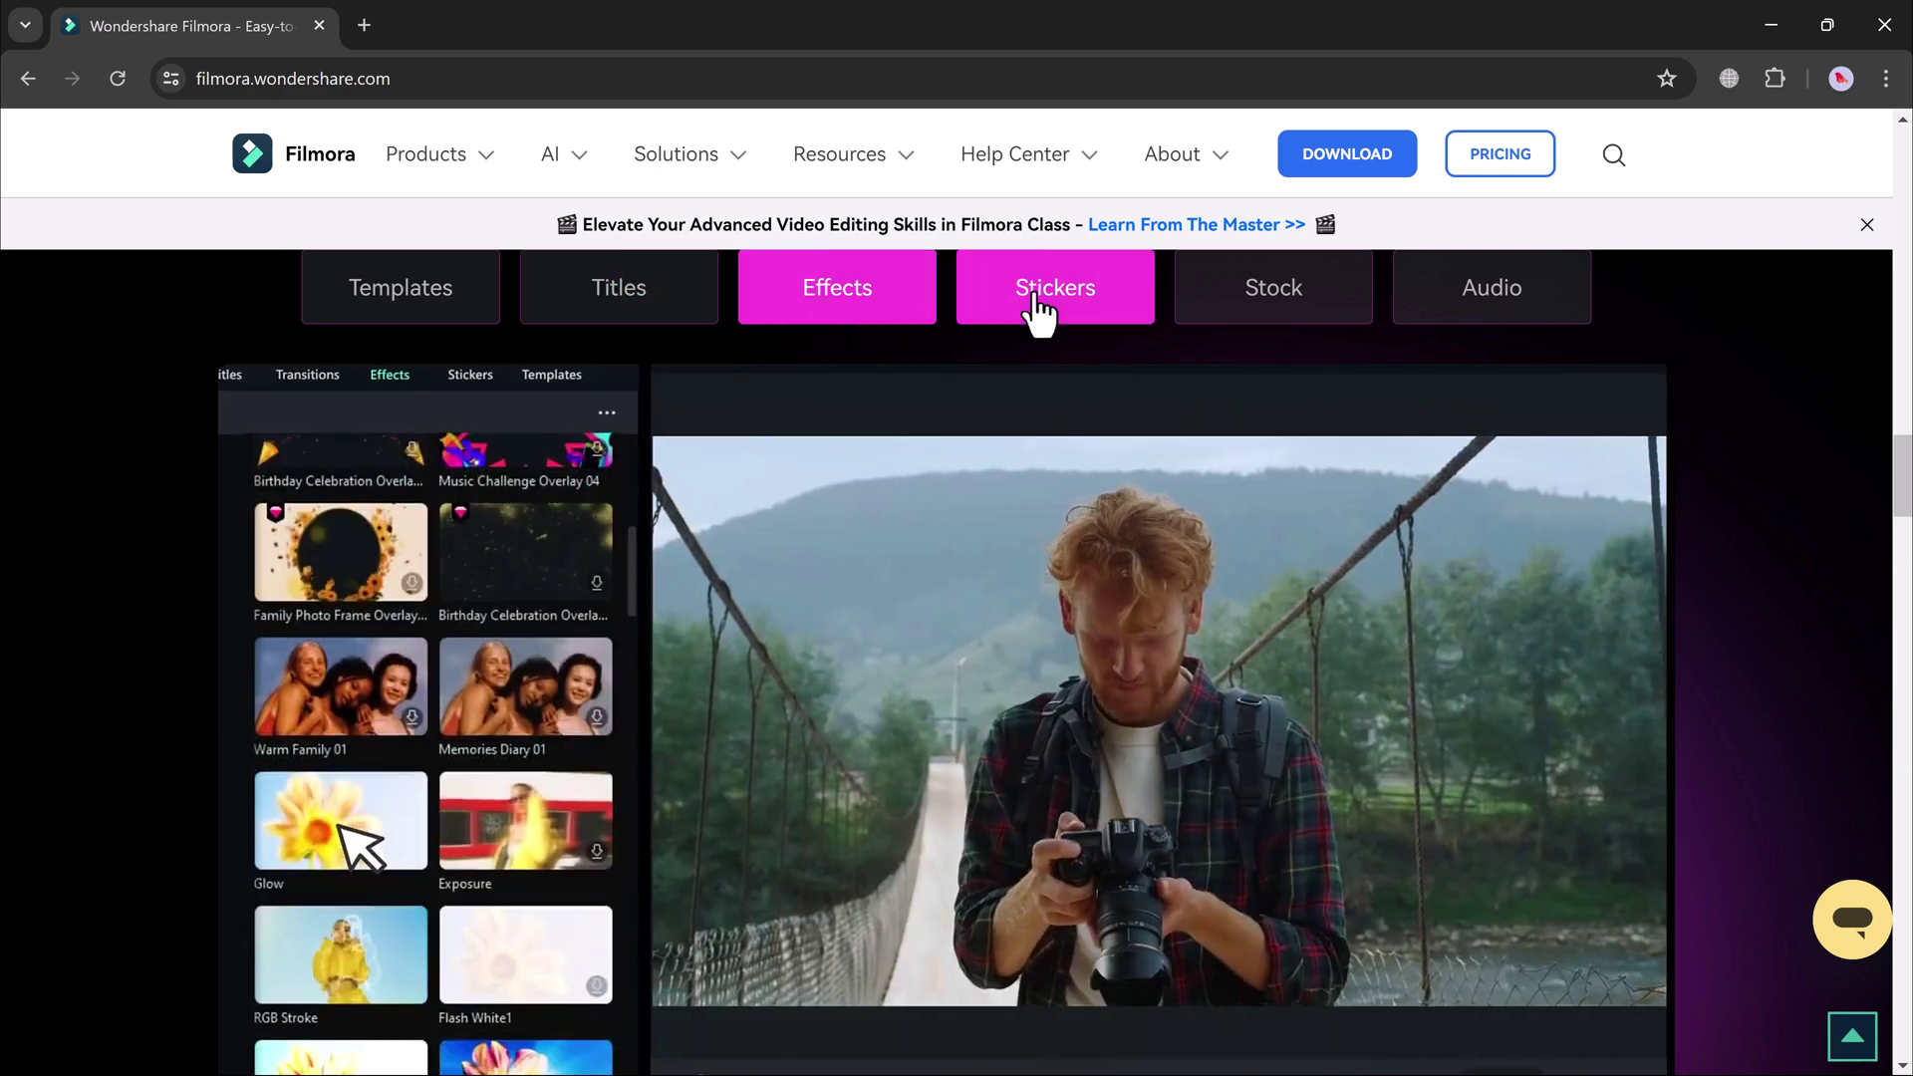
{"action": "left_click", "coordinate": [1040, 311]}
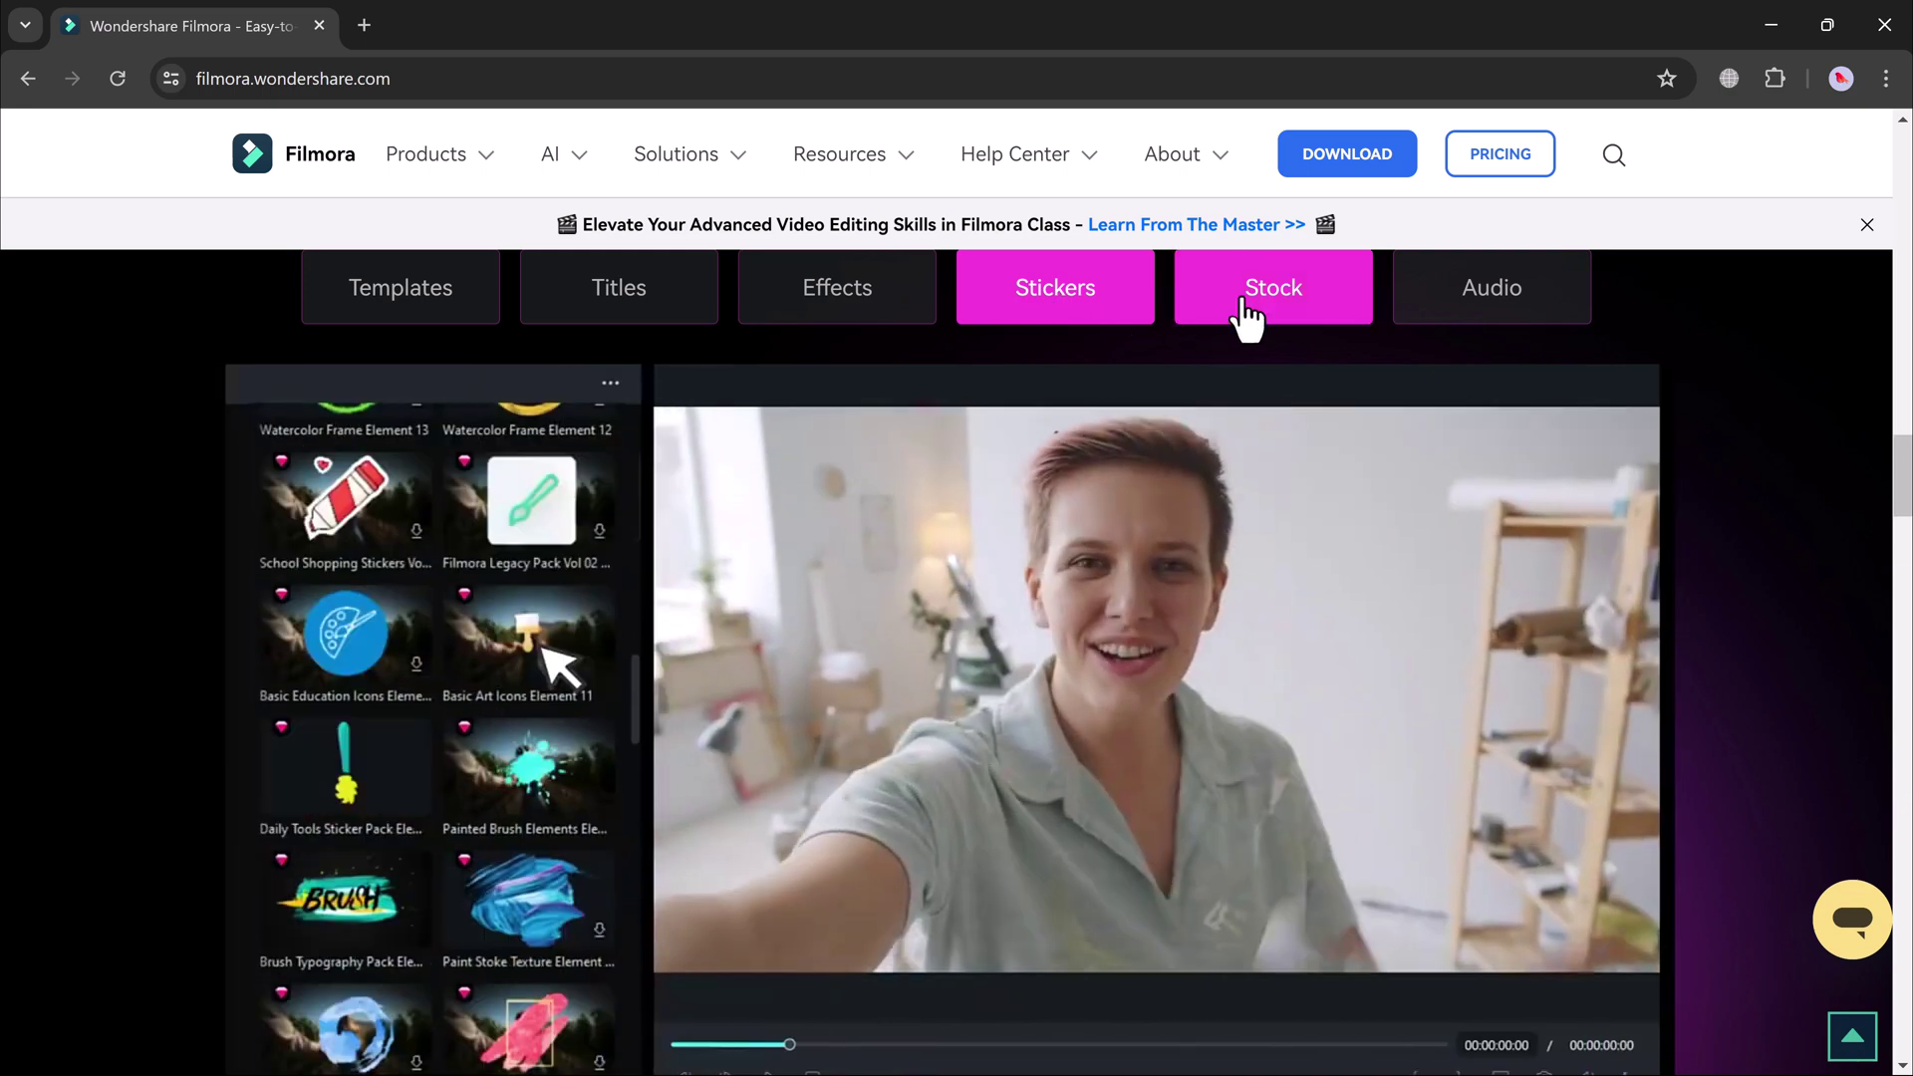
{"action": "left_click", "coordinate": [1245, 317]}
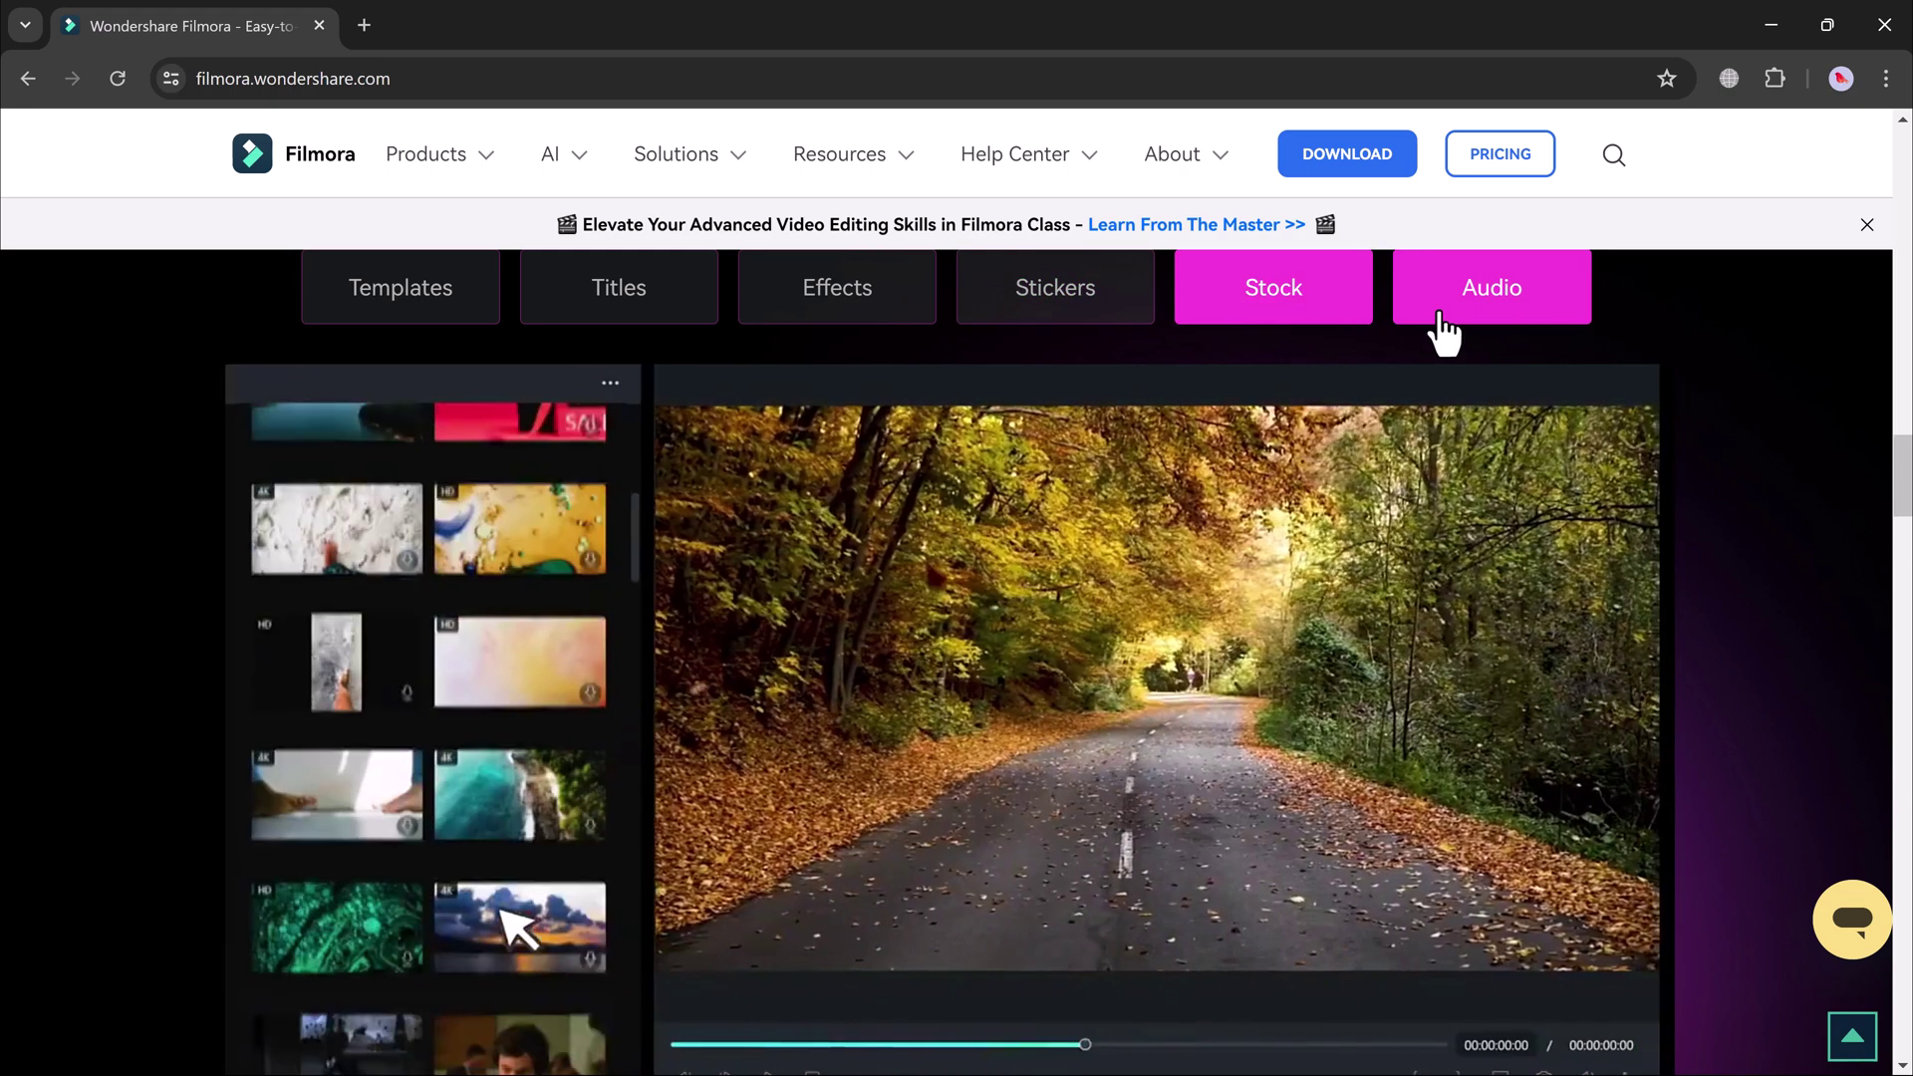
{"action": "left_click", "coordinate": [1442, 333]}
Scroll past Trusted by and the community section to the social links, then back up.
{"action": "scroll", "coordinate": [1184, 603], "scroll_direction": "down", "scroll_amount": 2}
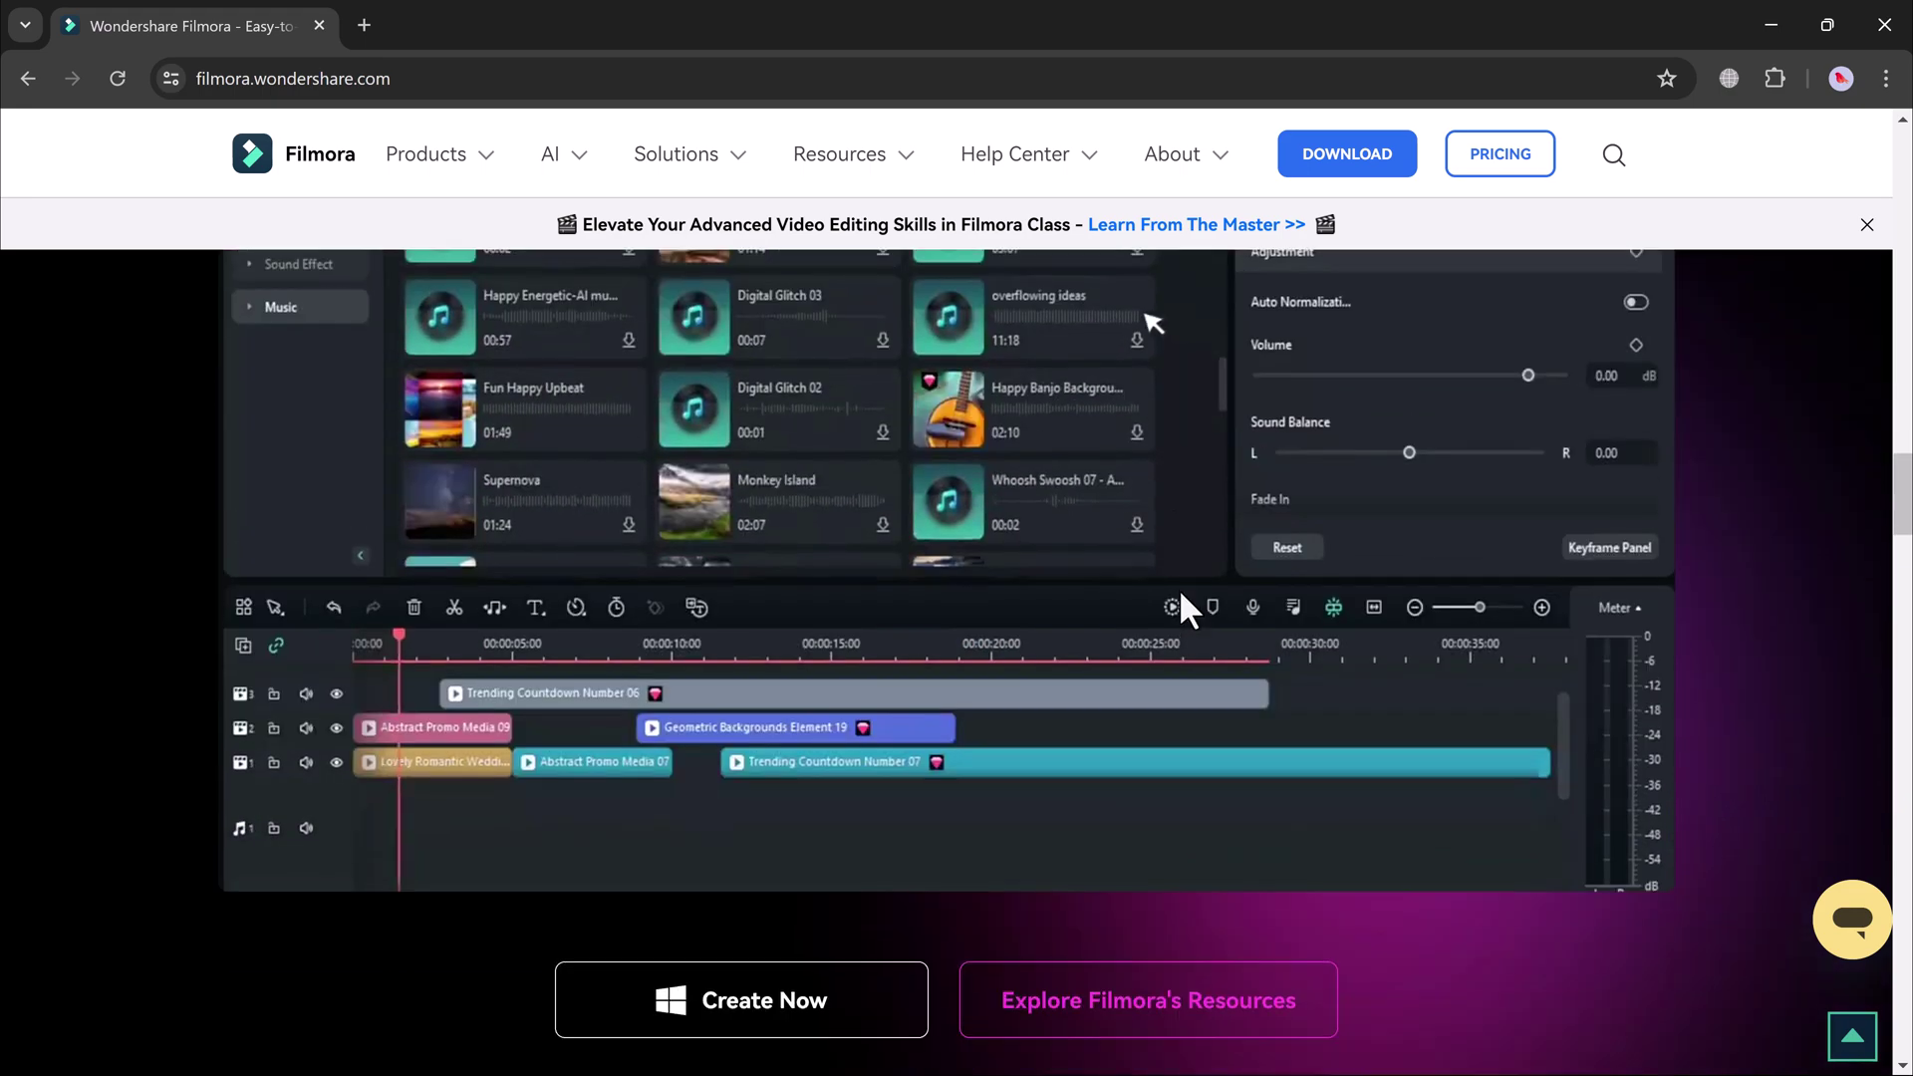
{"action": "scroll", "coordinate": [1182, 594], "scroll_direction": "down", "scroll_amount": 7}
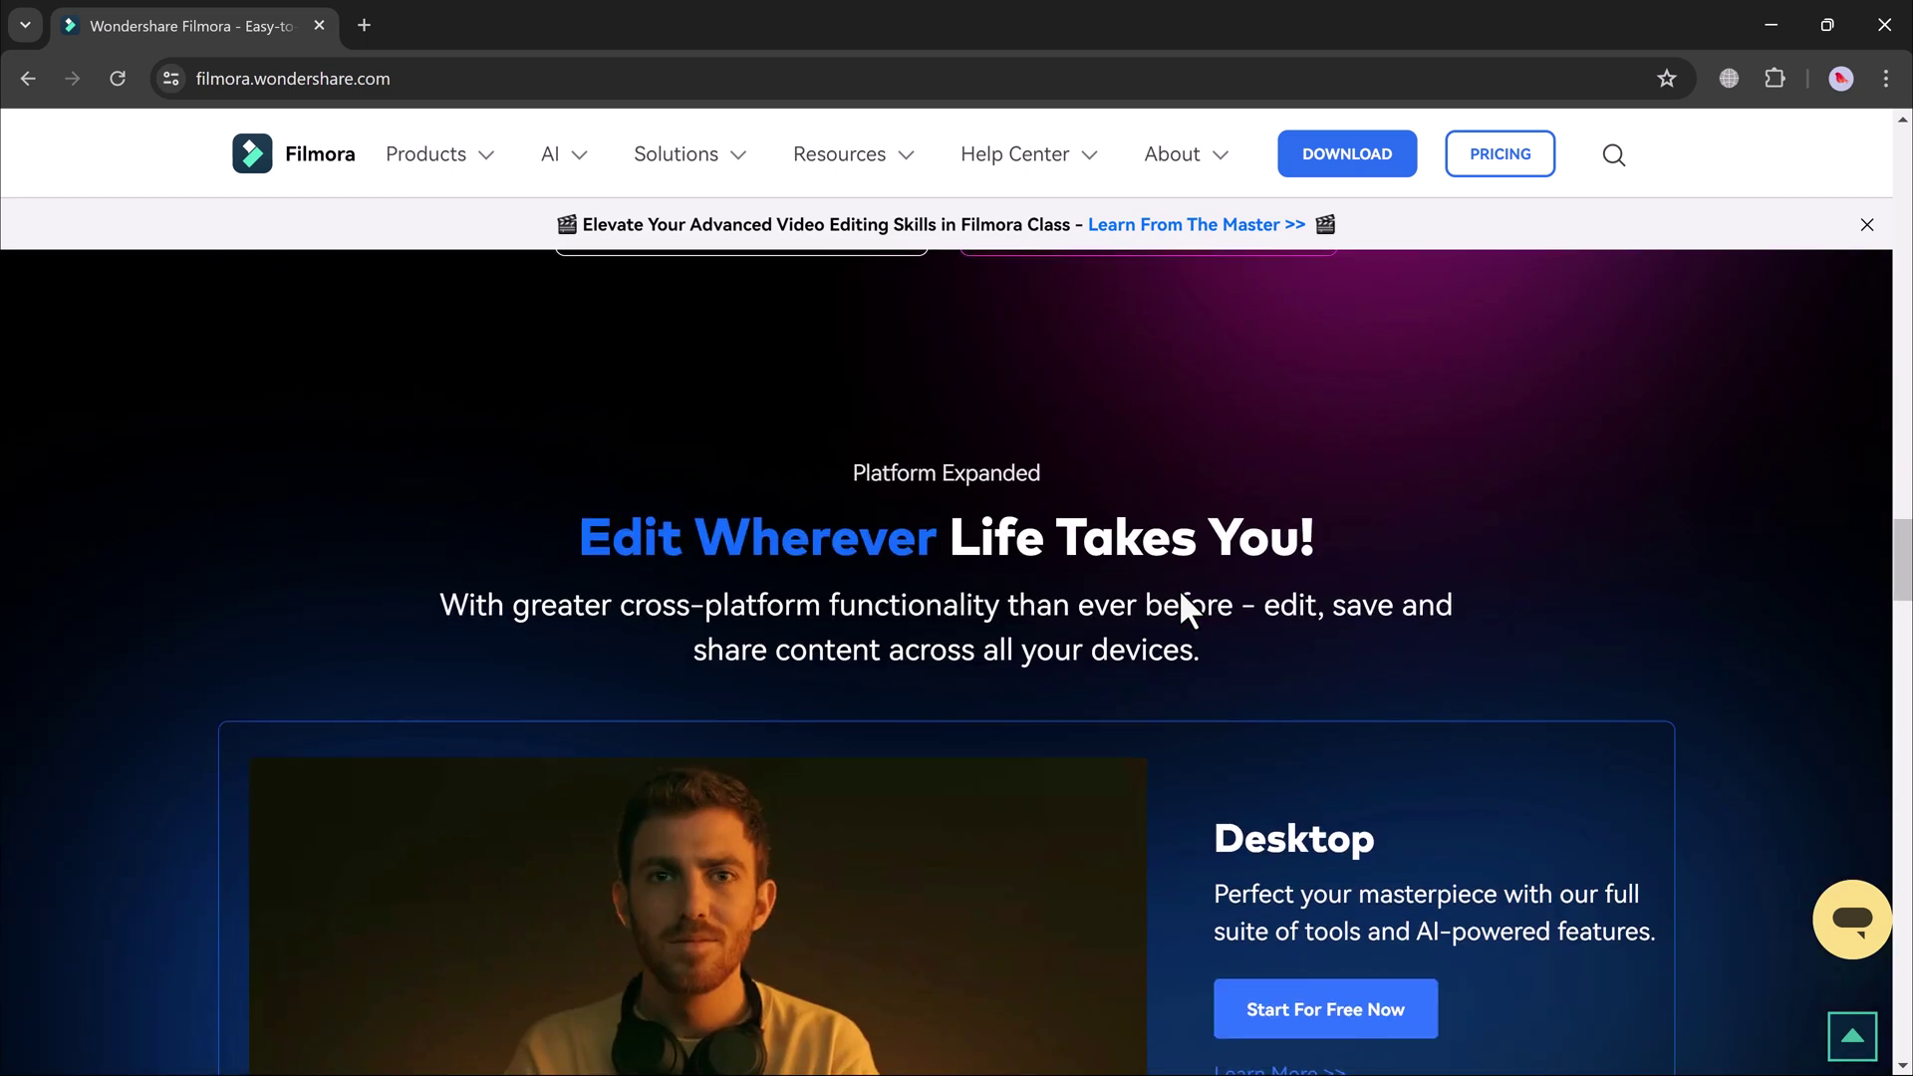
{"action": "scroll", "coordinate": [1182, 594], "scroll_direction": "down", "scroll_amount": 4}
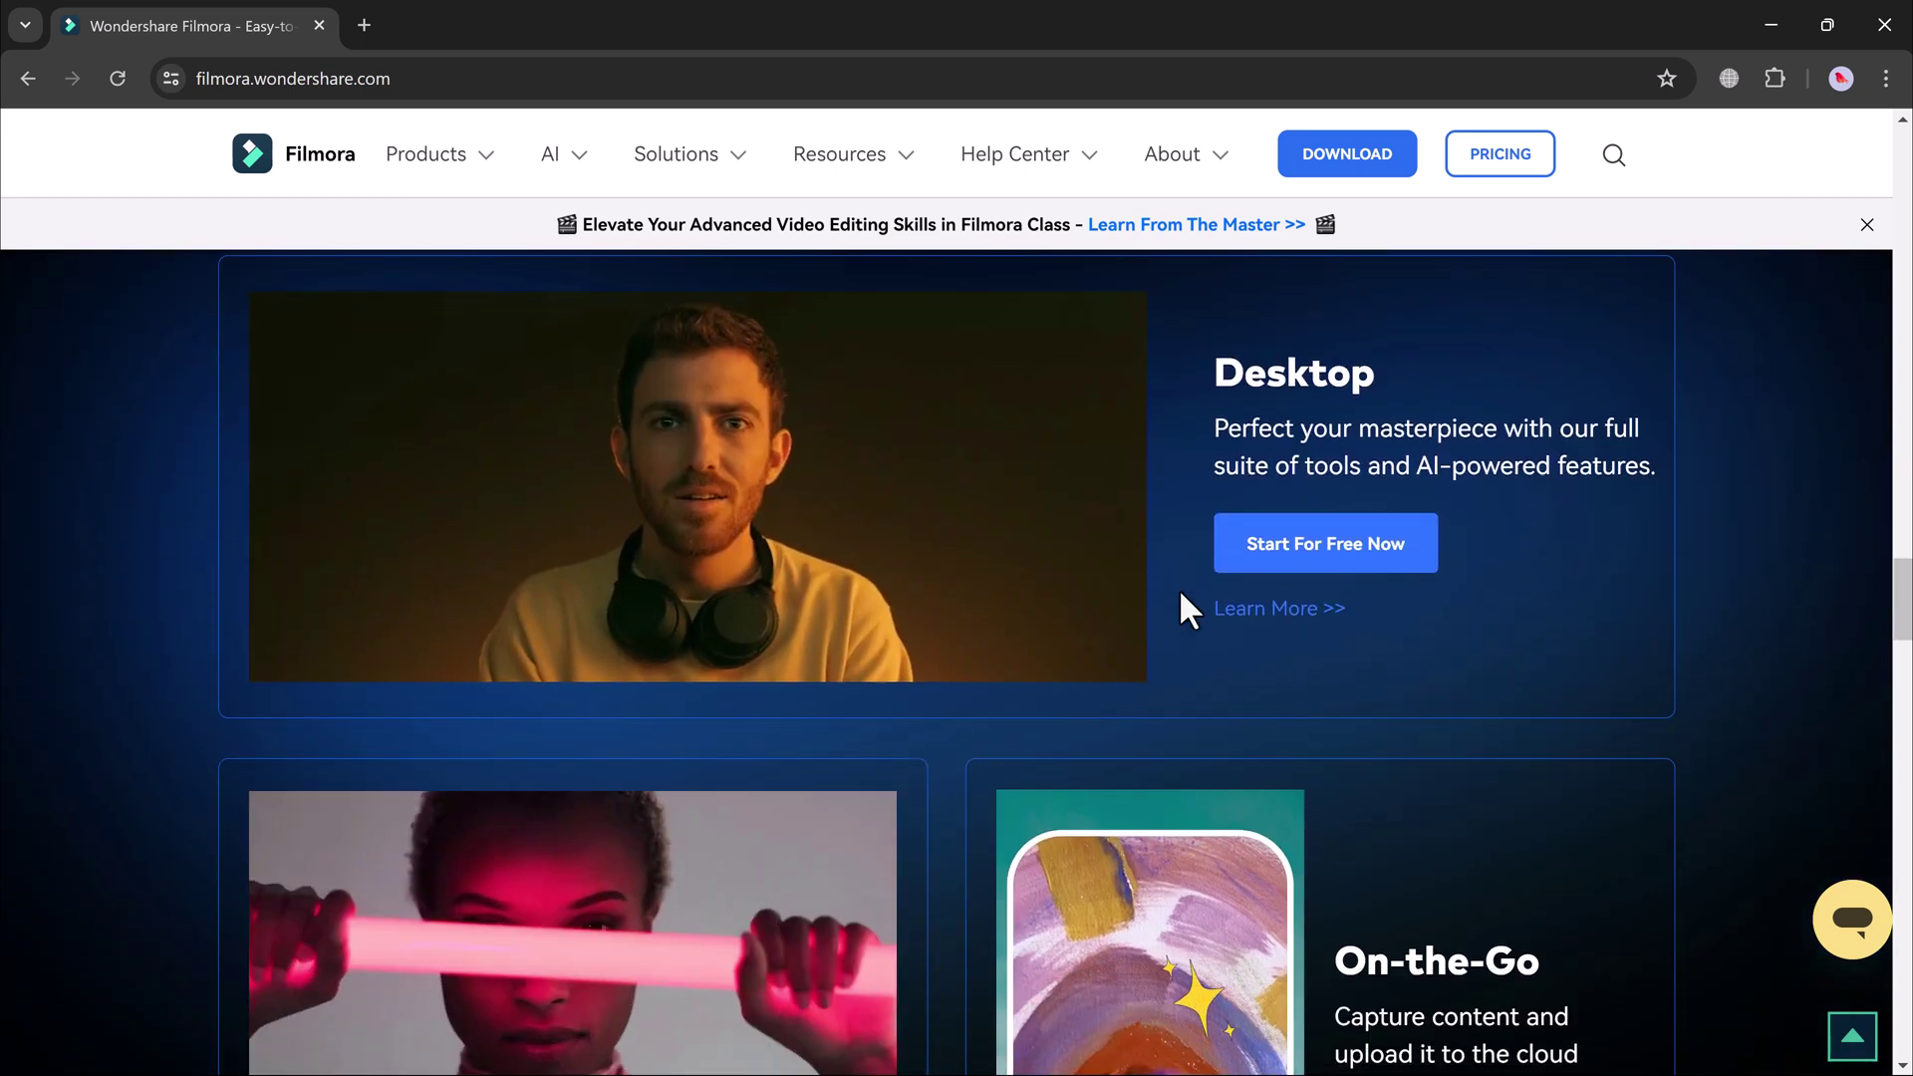
{"action": "scroll", "coordinate": [1182, 598], "scroll_direction": "down", "scroll_amount": 4}
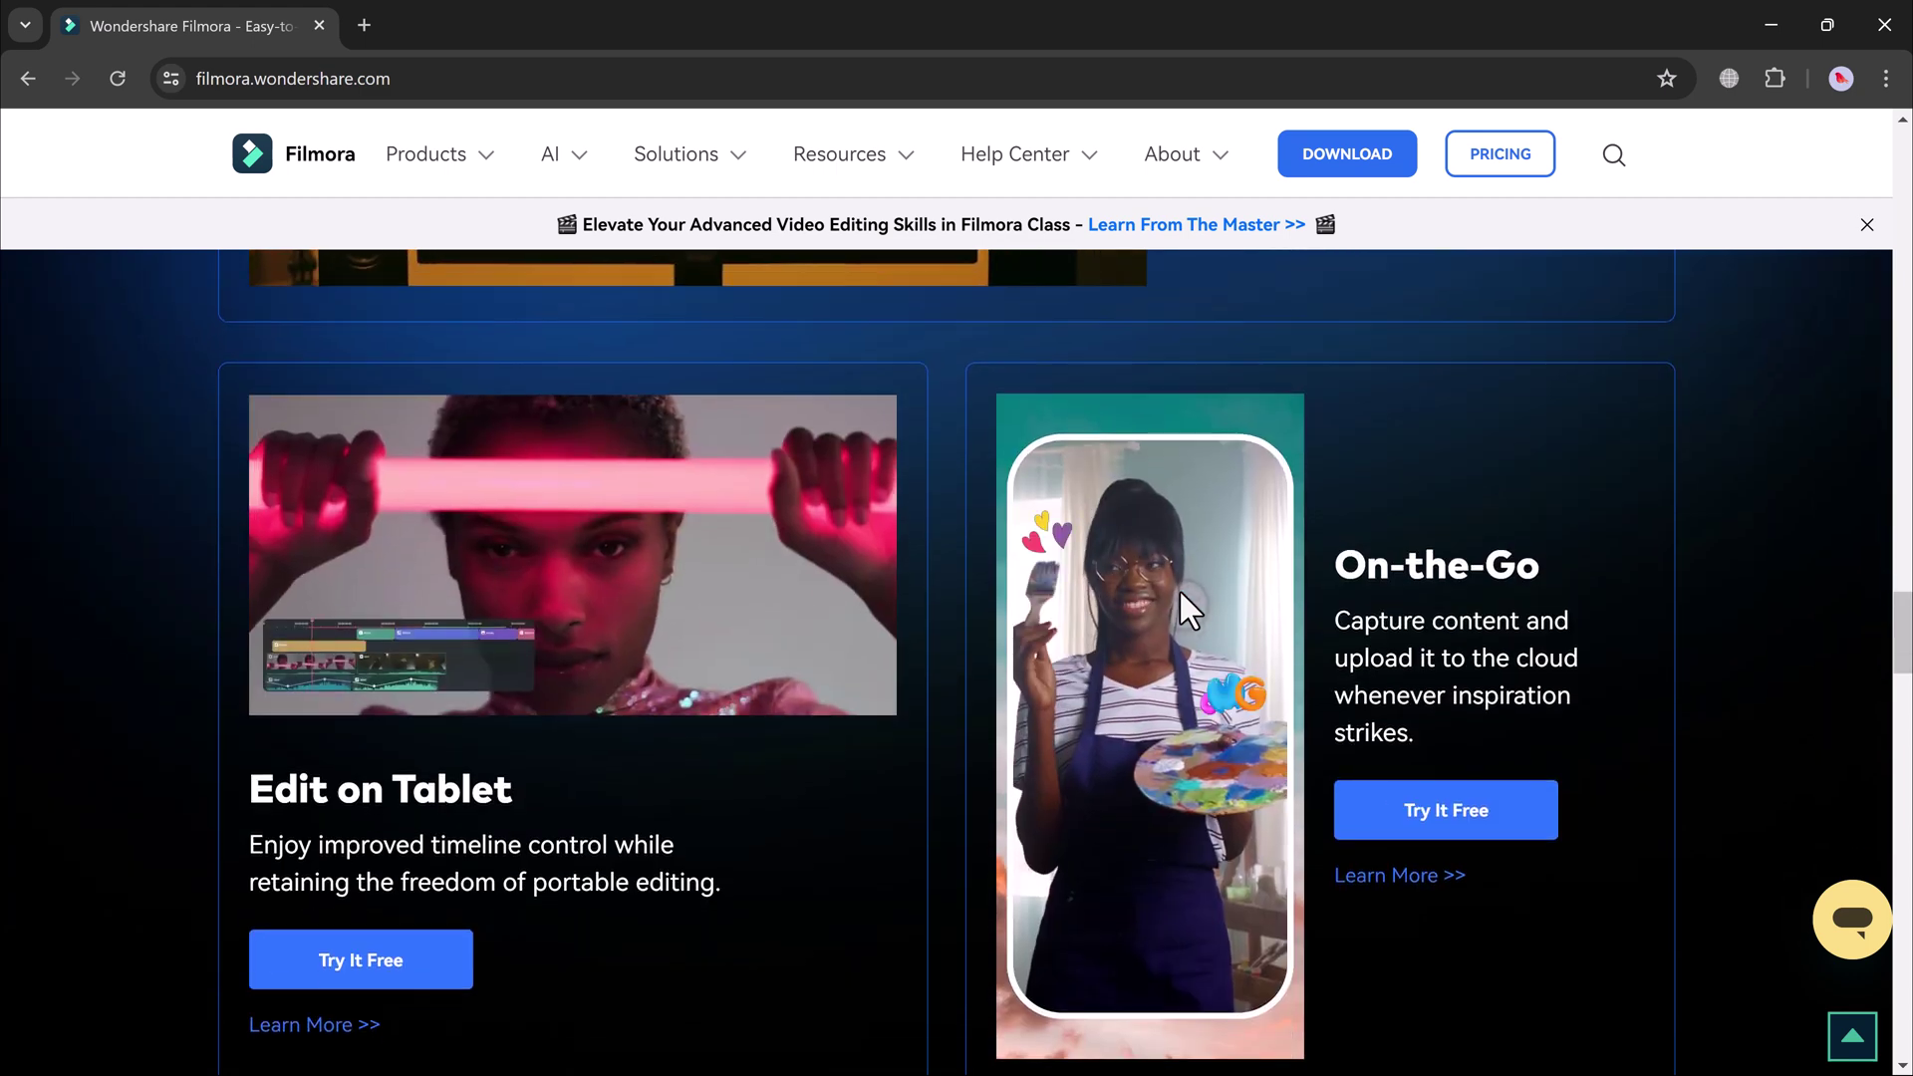
{"action": "scroll", "coordinate": [1182, 596], "scroll_direction": "down", "scroll_amount": 3}
{"action": "scroll", "coordinate": [1182, 596], "scroll_direction": "down", "scroll_amount": 3}
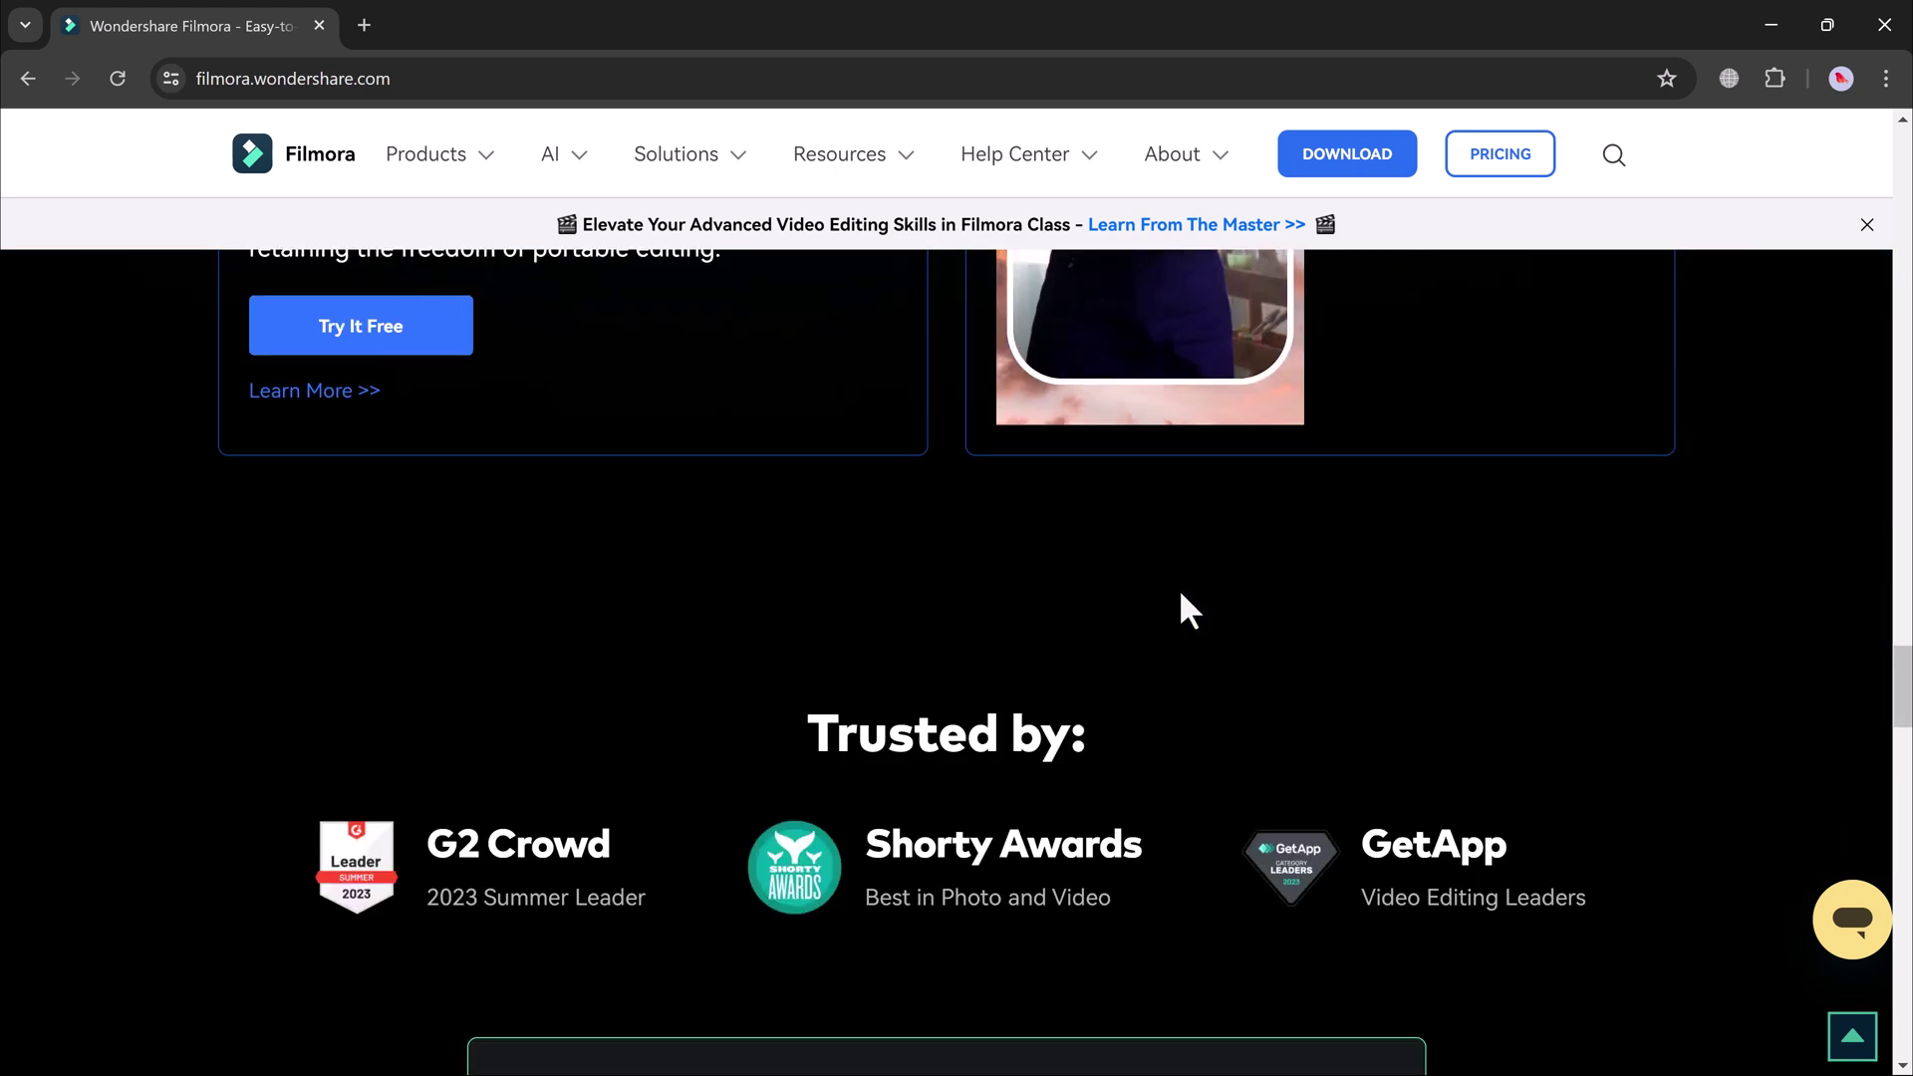
{"action": "scroll", "coordinate": [1181, 596], "scroll_direction": "down", "scroll_amount": 2}
{"action": "scroll", "coordinate": [1182, 596], "scroll_direction": "down", "scroll_amount": 2}
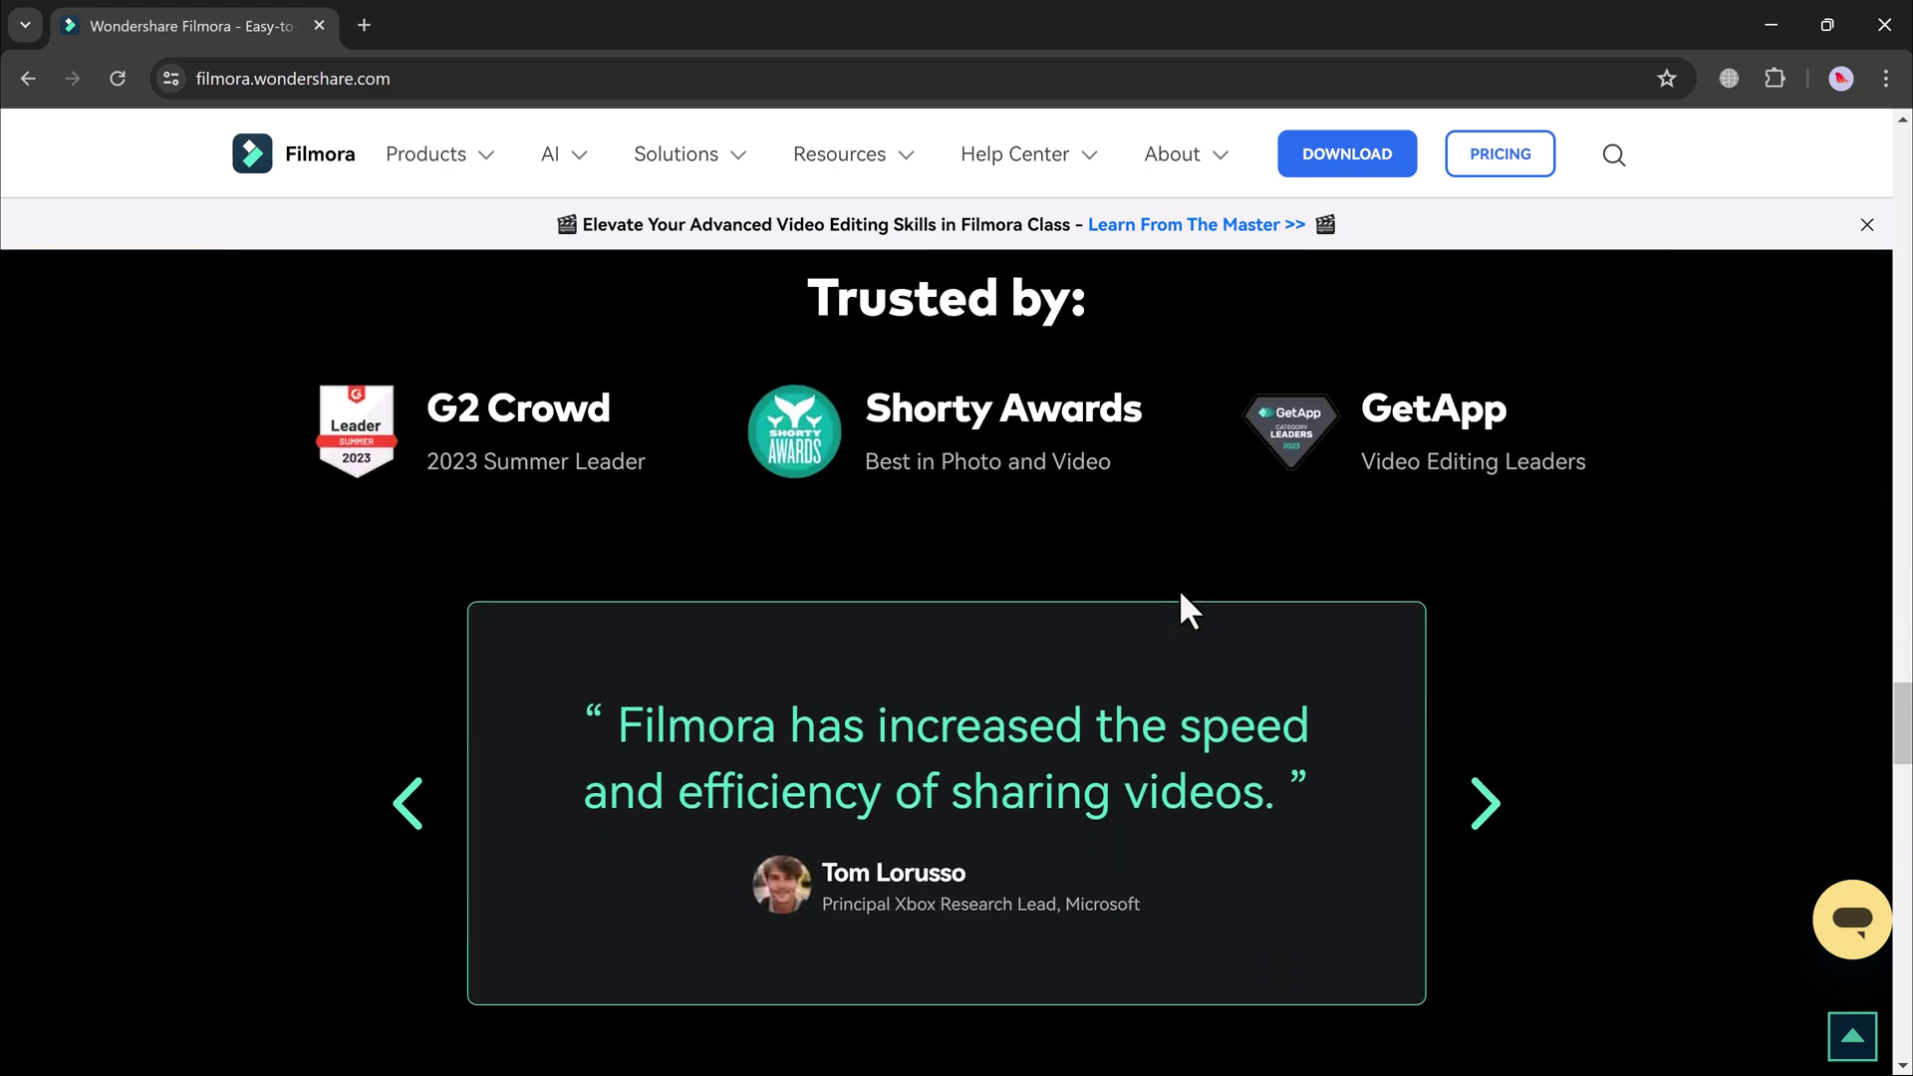
{"action": "scroll", "coordinate": [1182, 596], "scroll_direction": "down", "scroll_amount": 7}
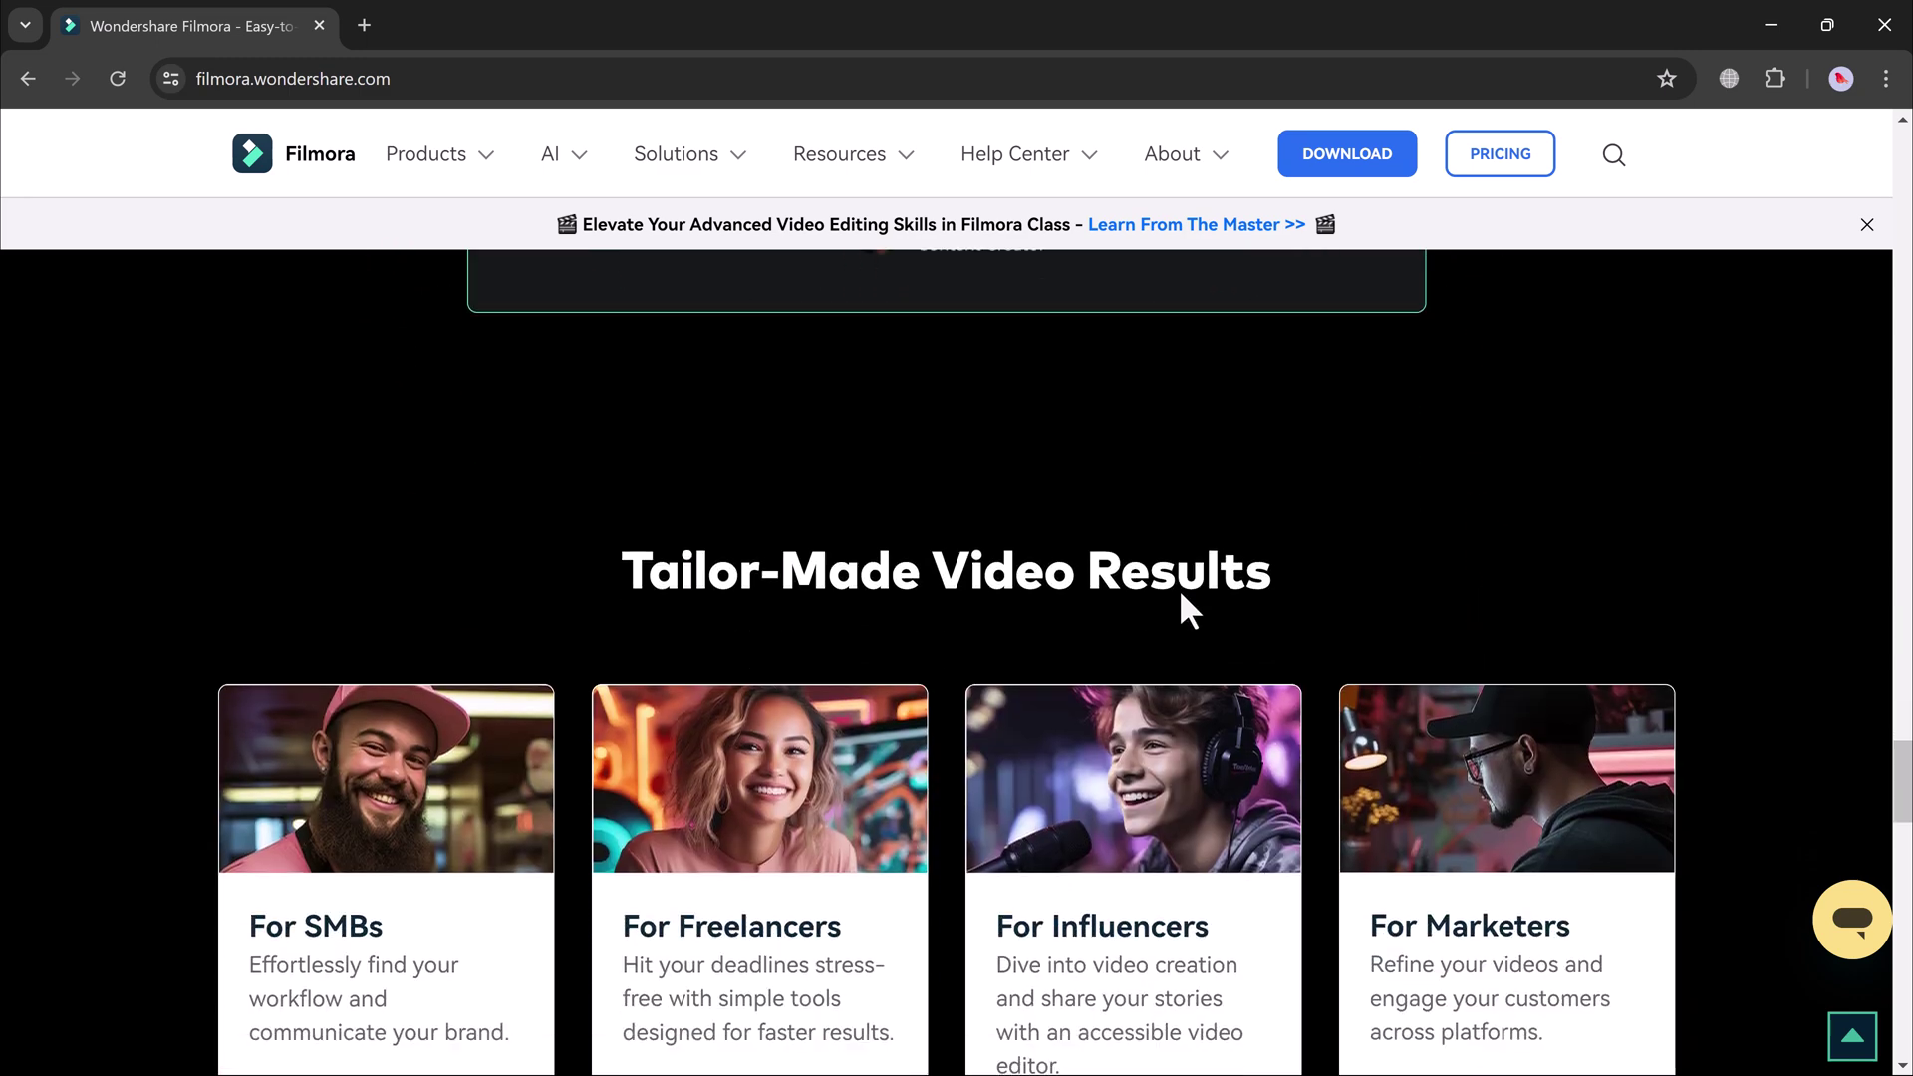
{"action": "scroll", "coordinate": [1182, 596], "scroll_direction": "down", "scroll_amount": 6}
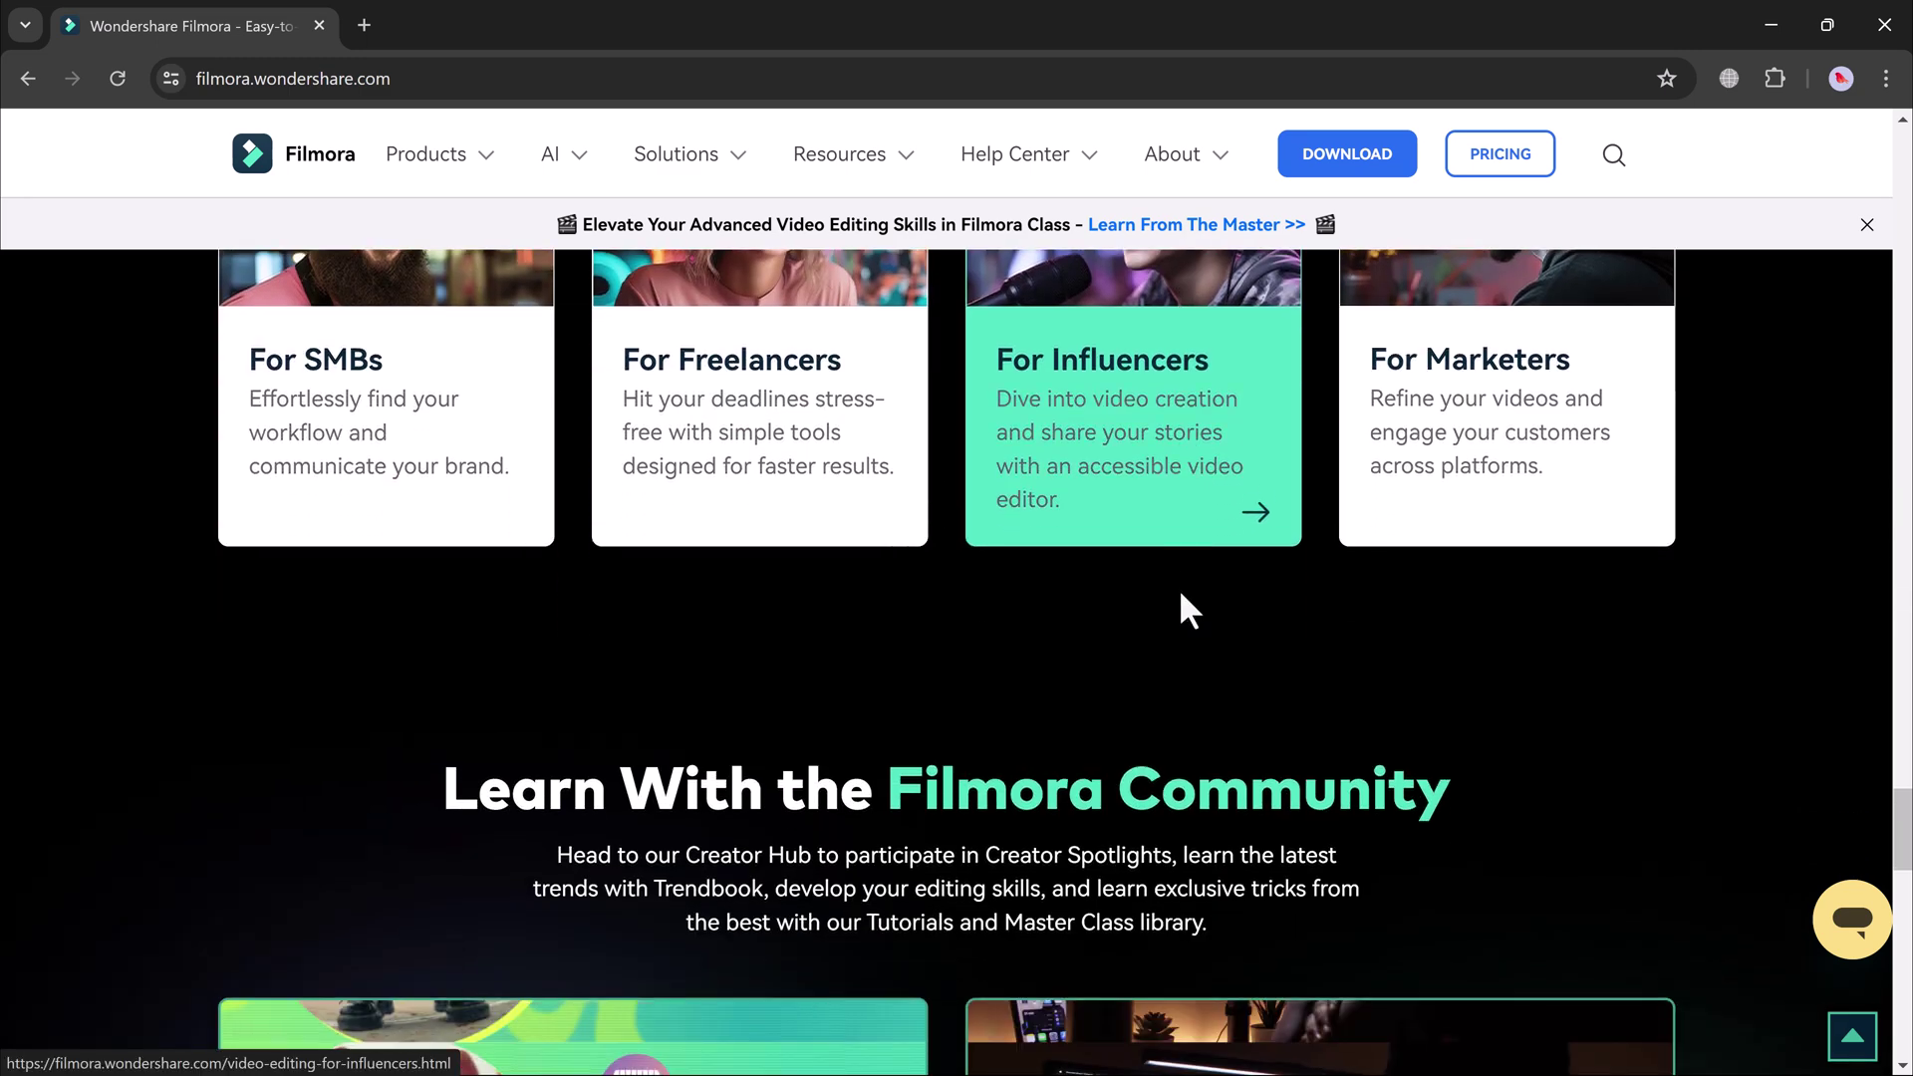
{"action": "scroll", "coordinate": [1182, 596], "scroll_direction": "down", "scroll_amount": 10}
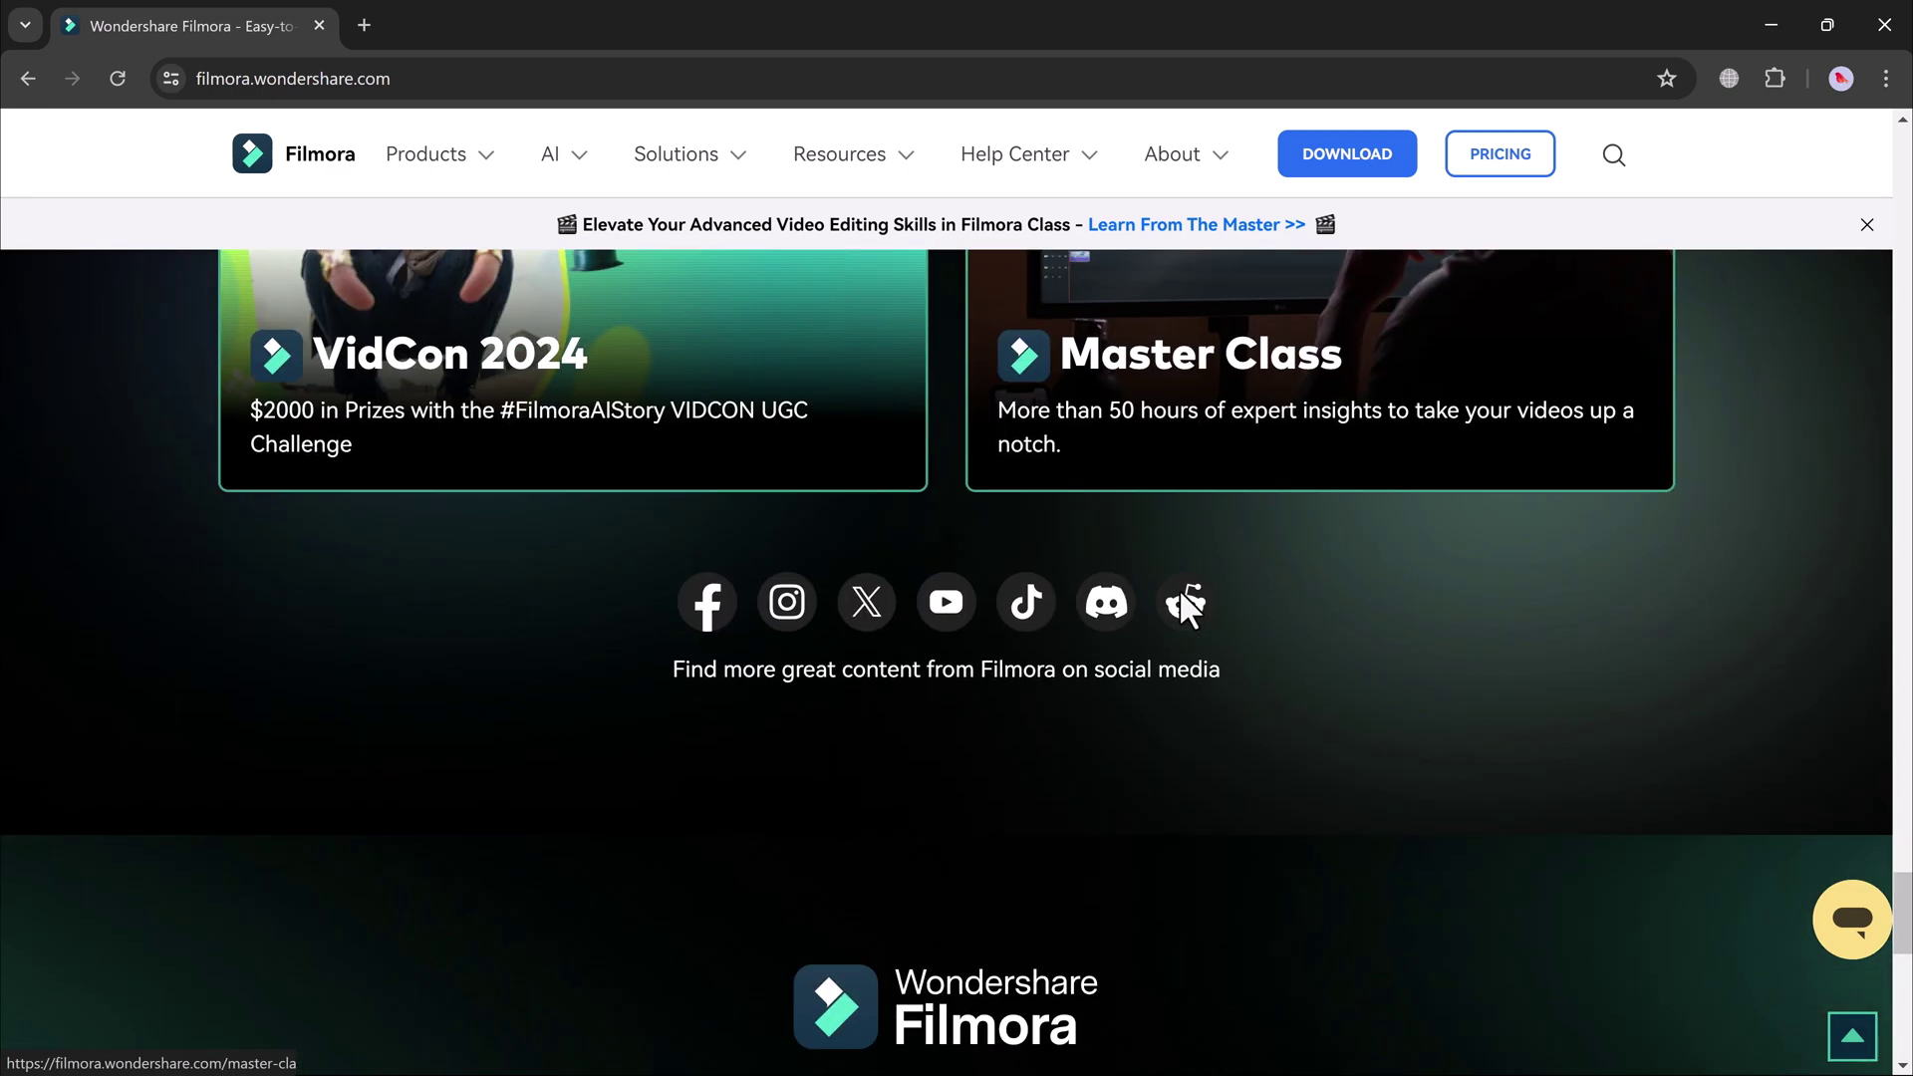
{"action": "scroll", "coordinate": [1182, 596], "scroll_direction": "up", "scroll_amount": 20}
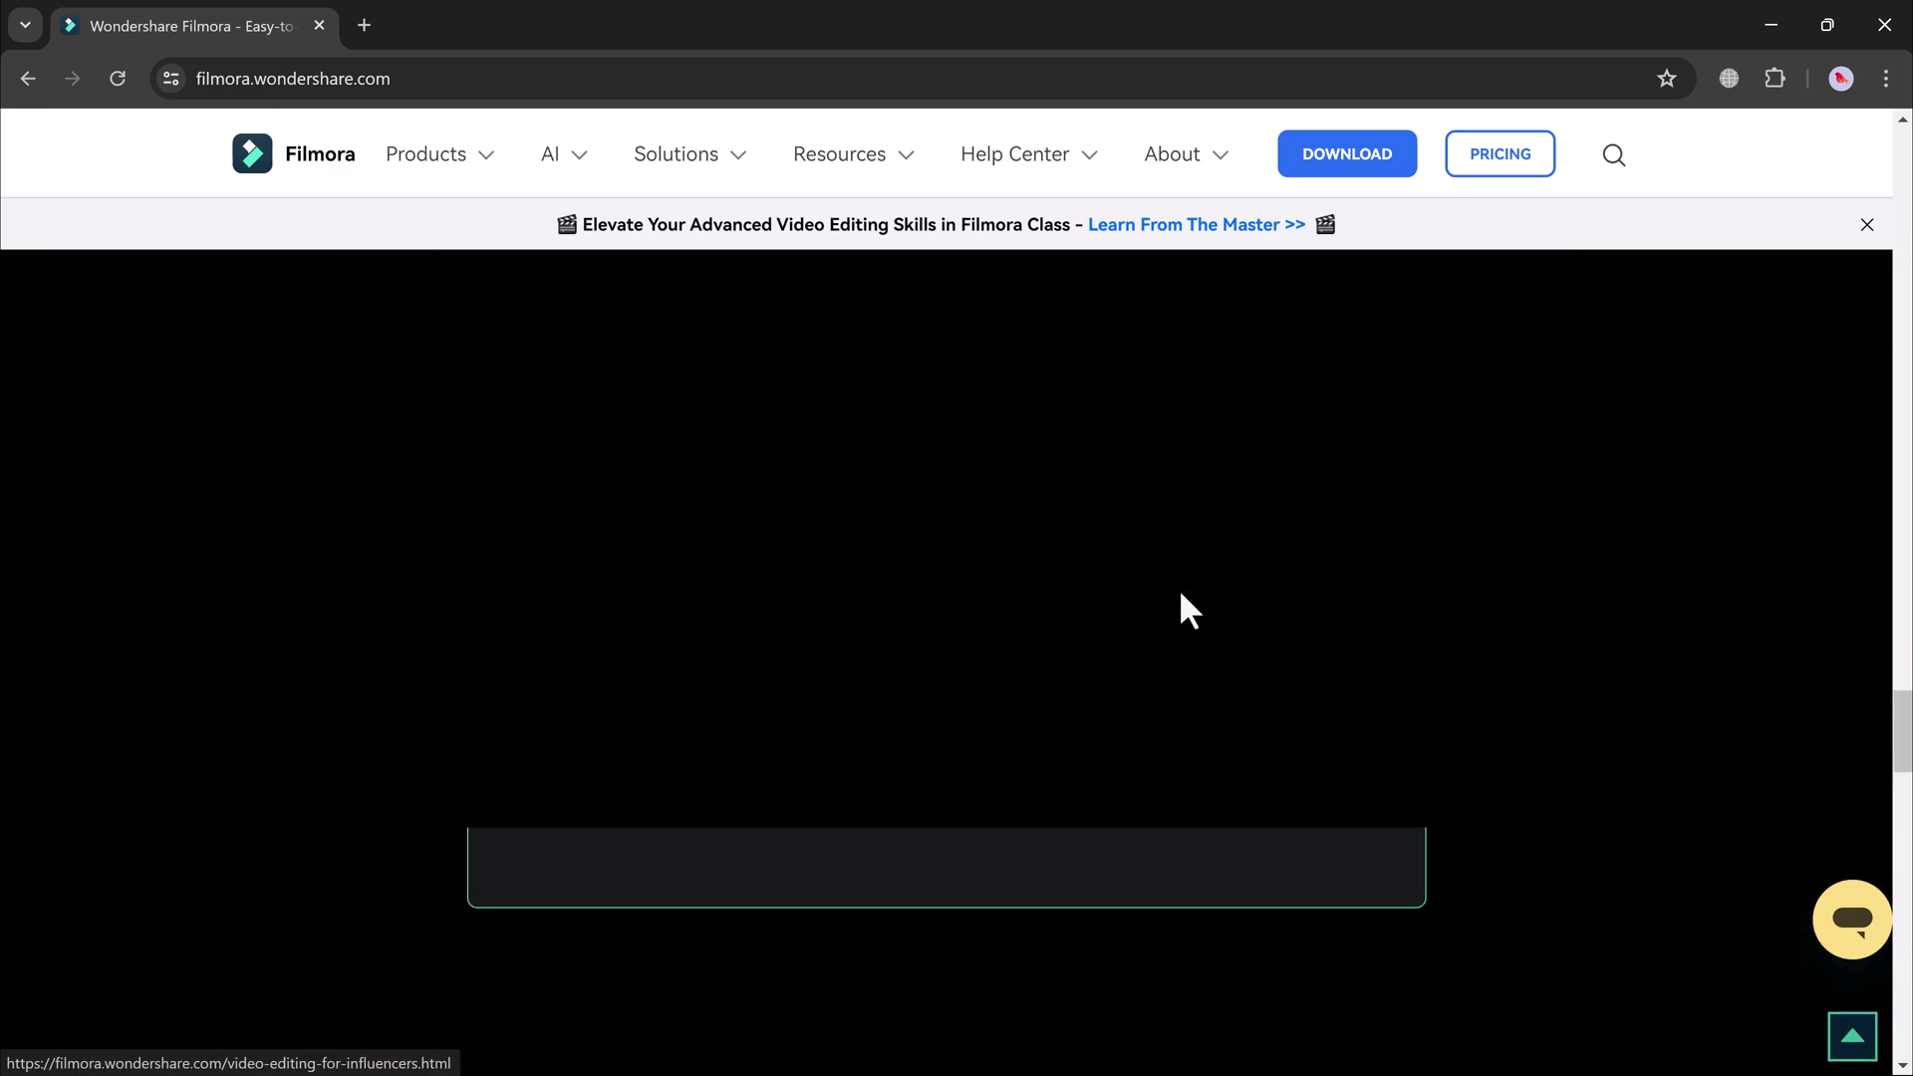
{"action": "scroll", "coordinate": [1182, 596], "scroll_direction": "up", "scroll_amount": 15}
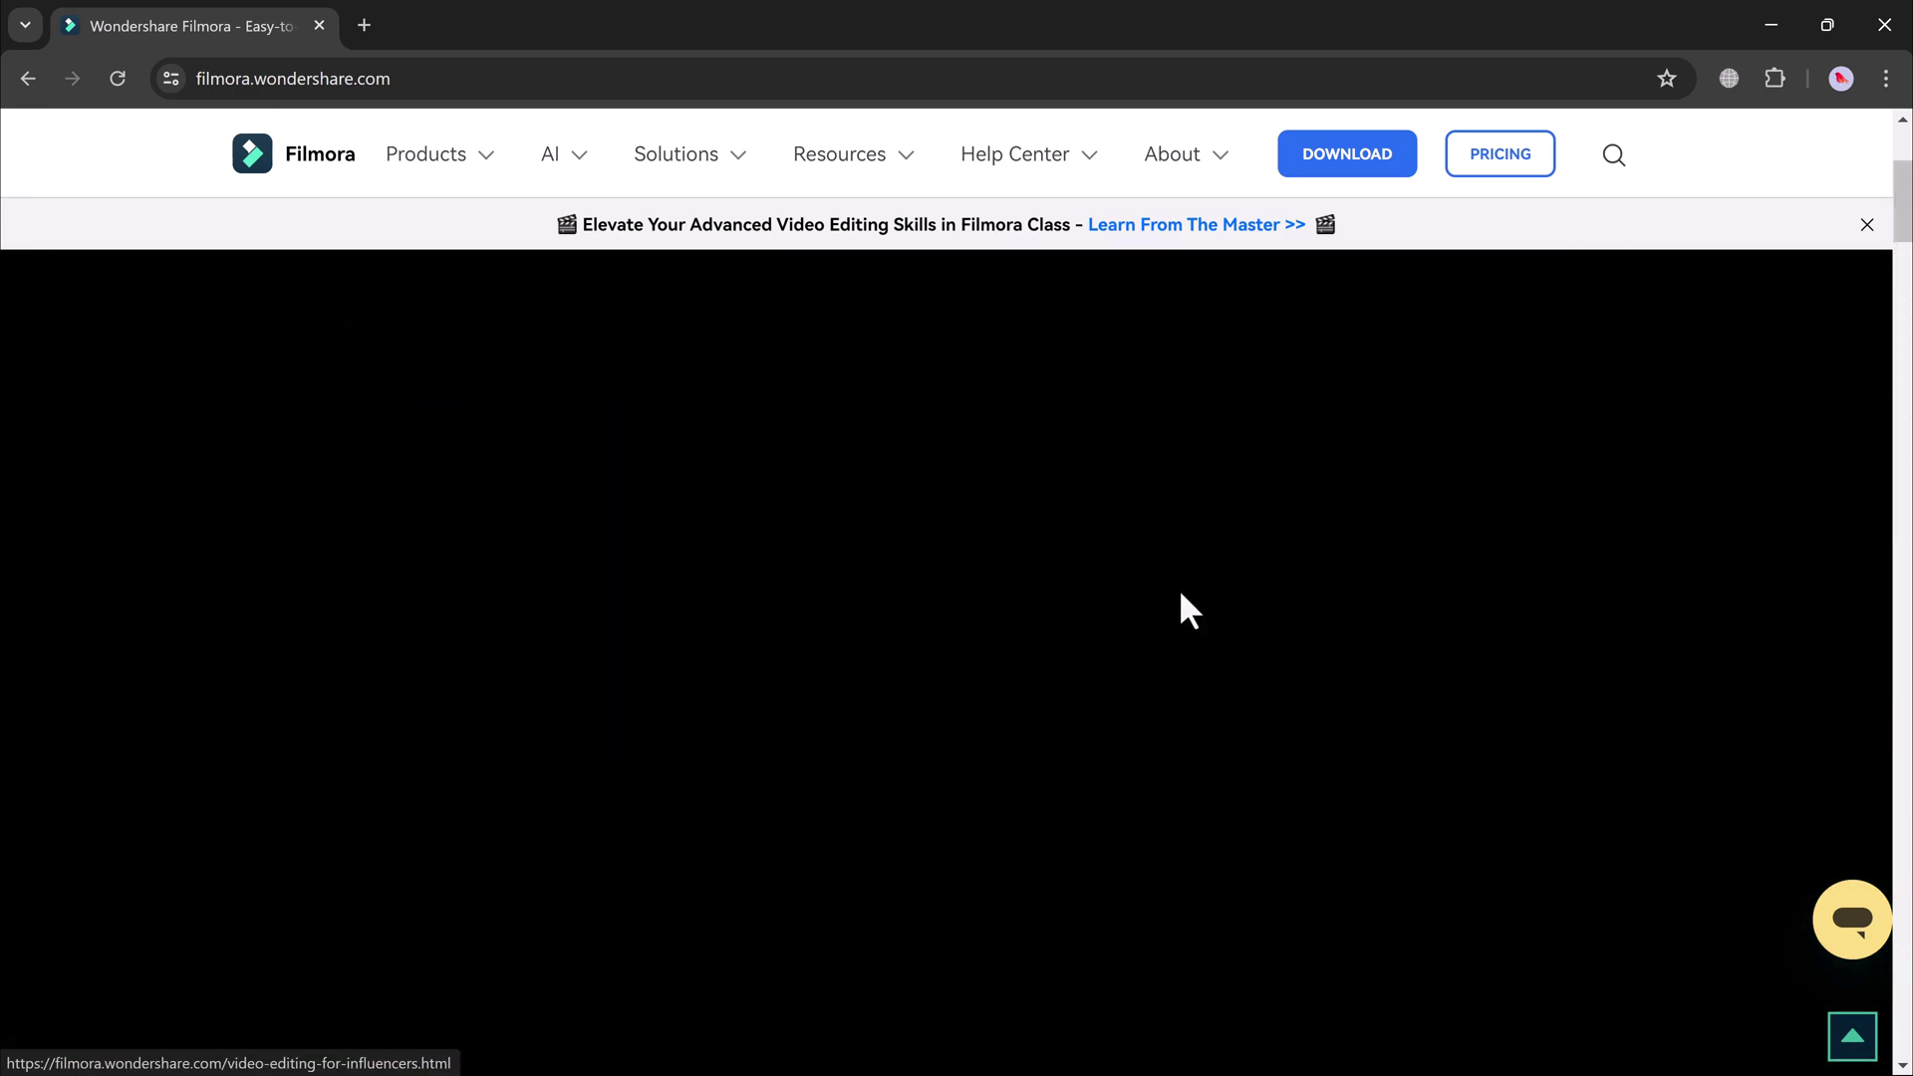
Select the 25-second Filmora 13 clip on the Video 1 track.
{"action": "scroll", "coordinate": [1180, 588], "scroll_direction": "up", "scroll_amount": 1}
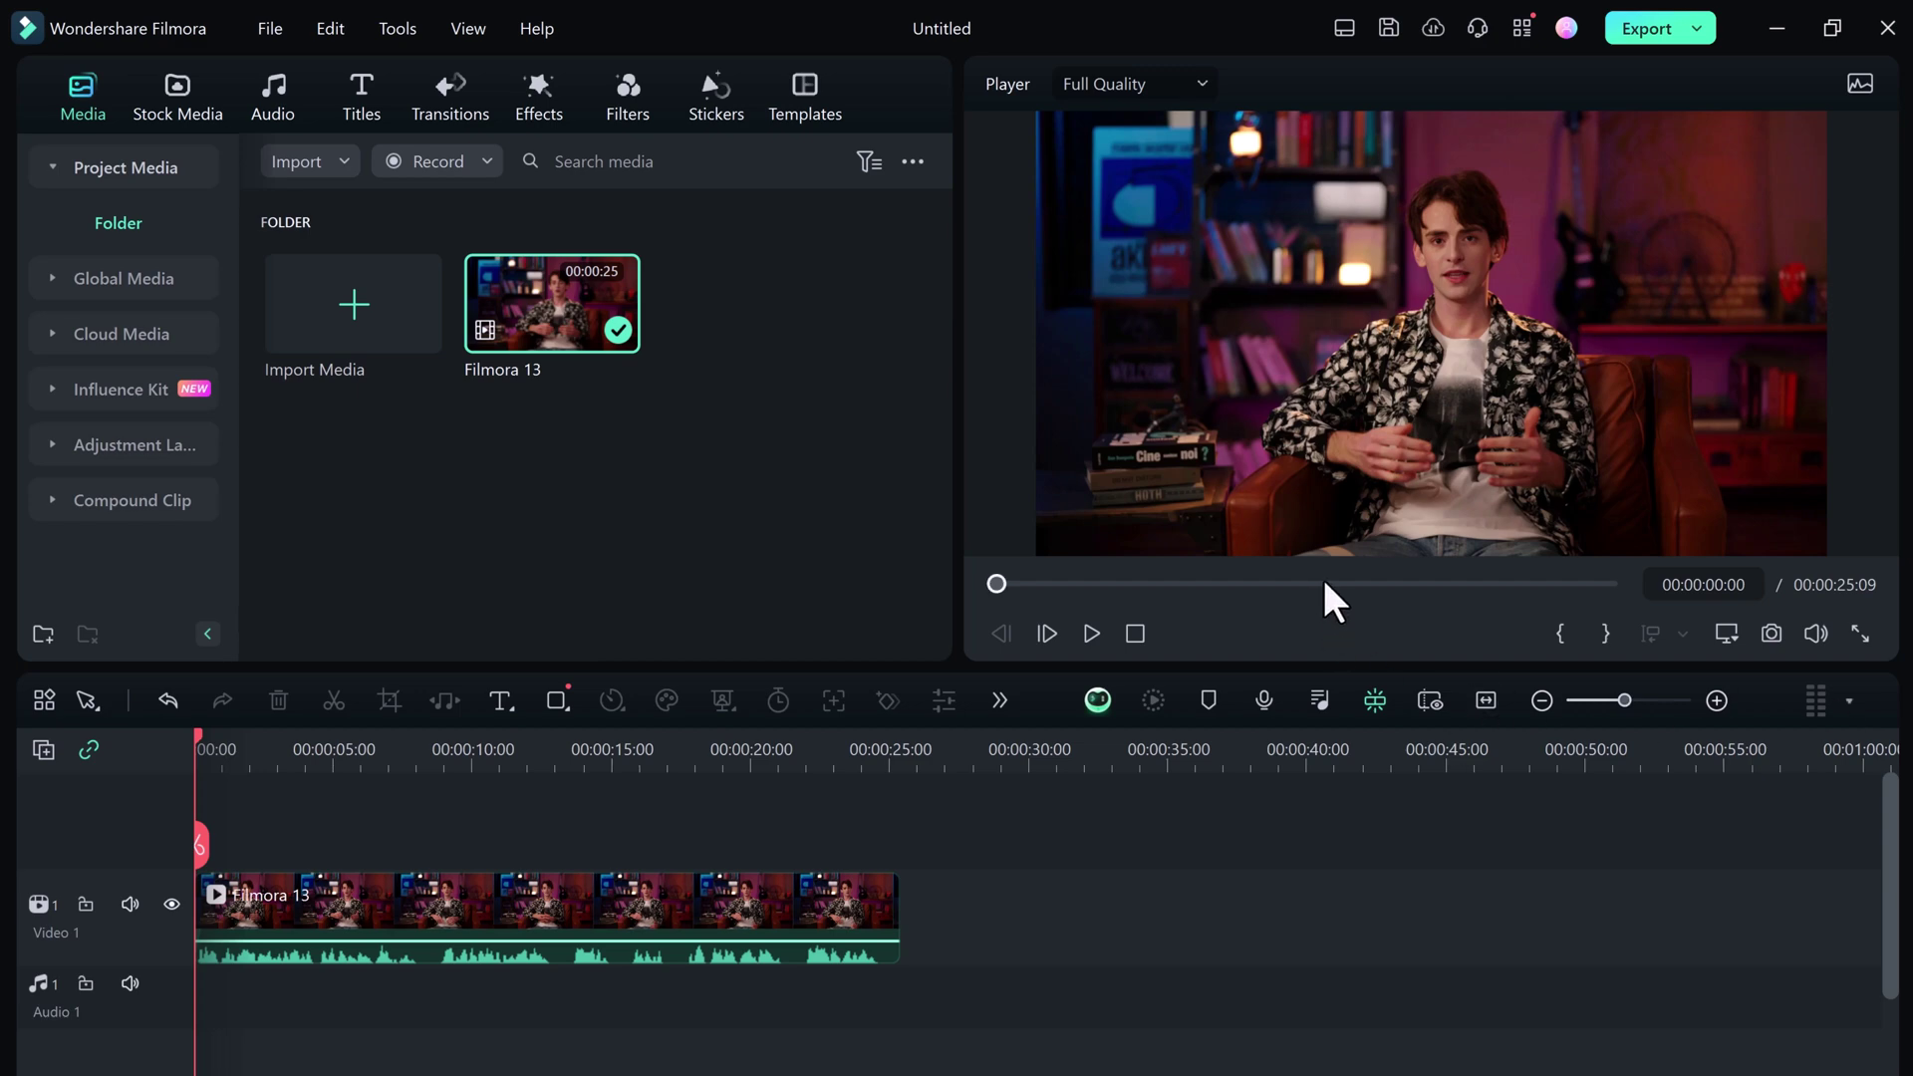
{"action": "left_click", "coordinate": [718, 928]}
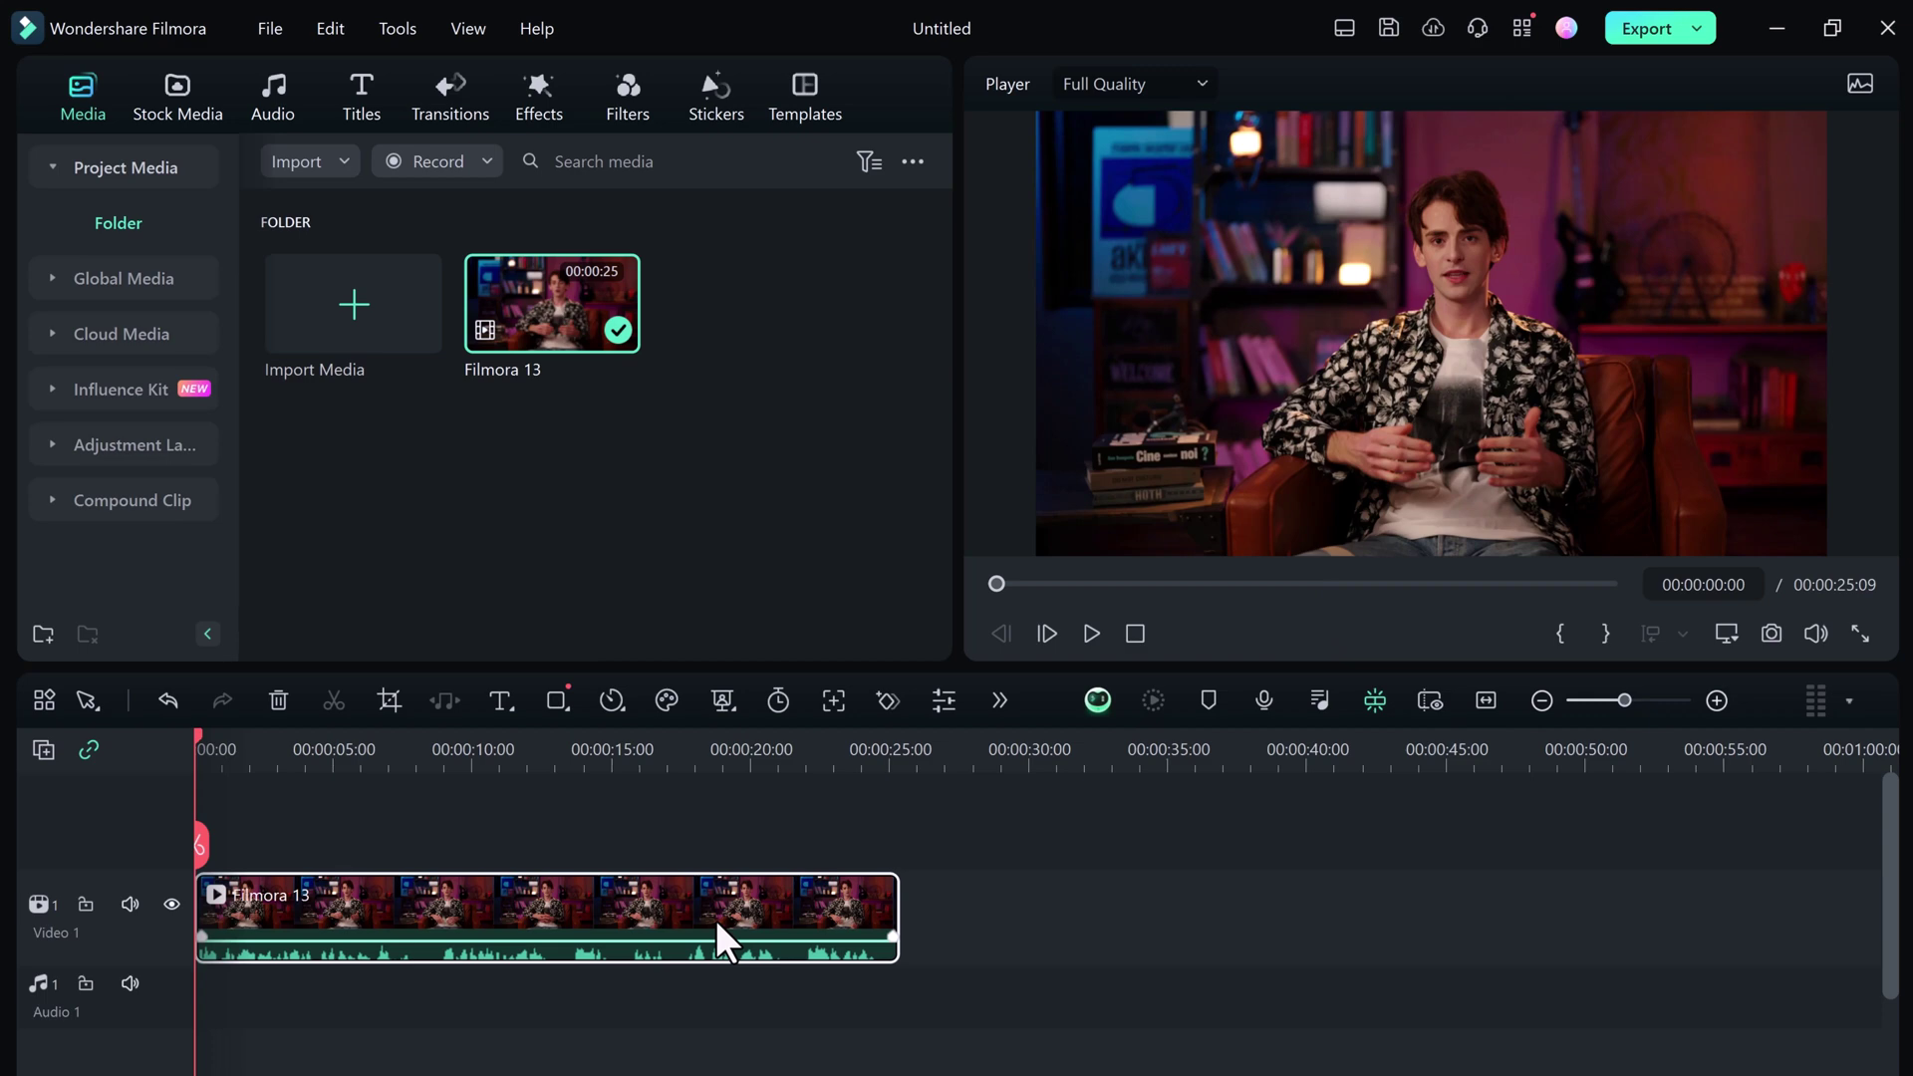
Run Speech-to-Text on the clip as Titles with automatic active words enabled.
{"action": "left_click", "coordinate": [1001, 702]}
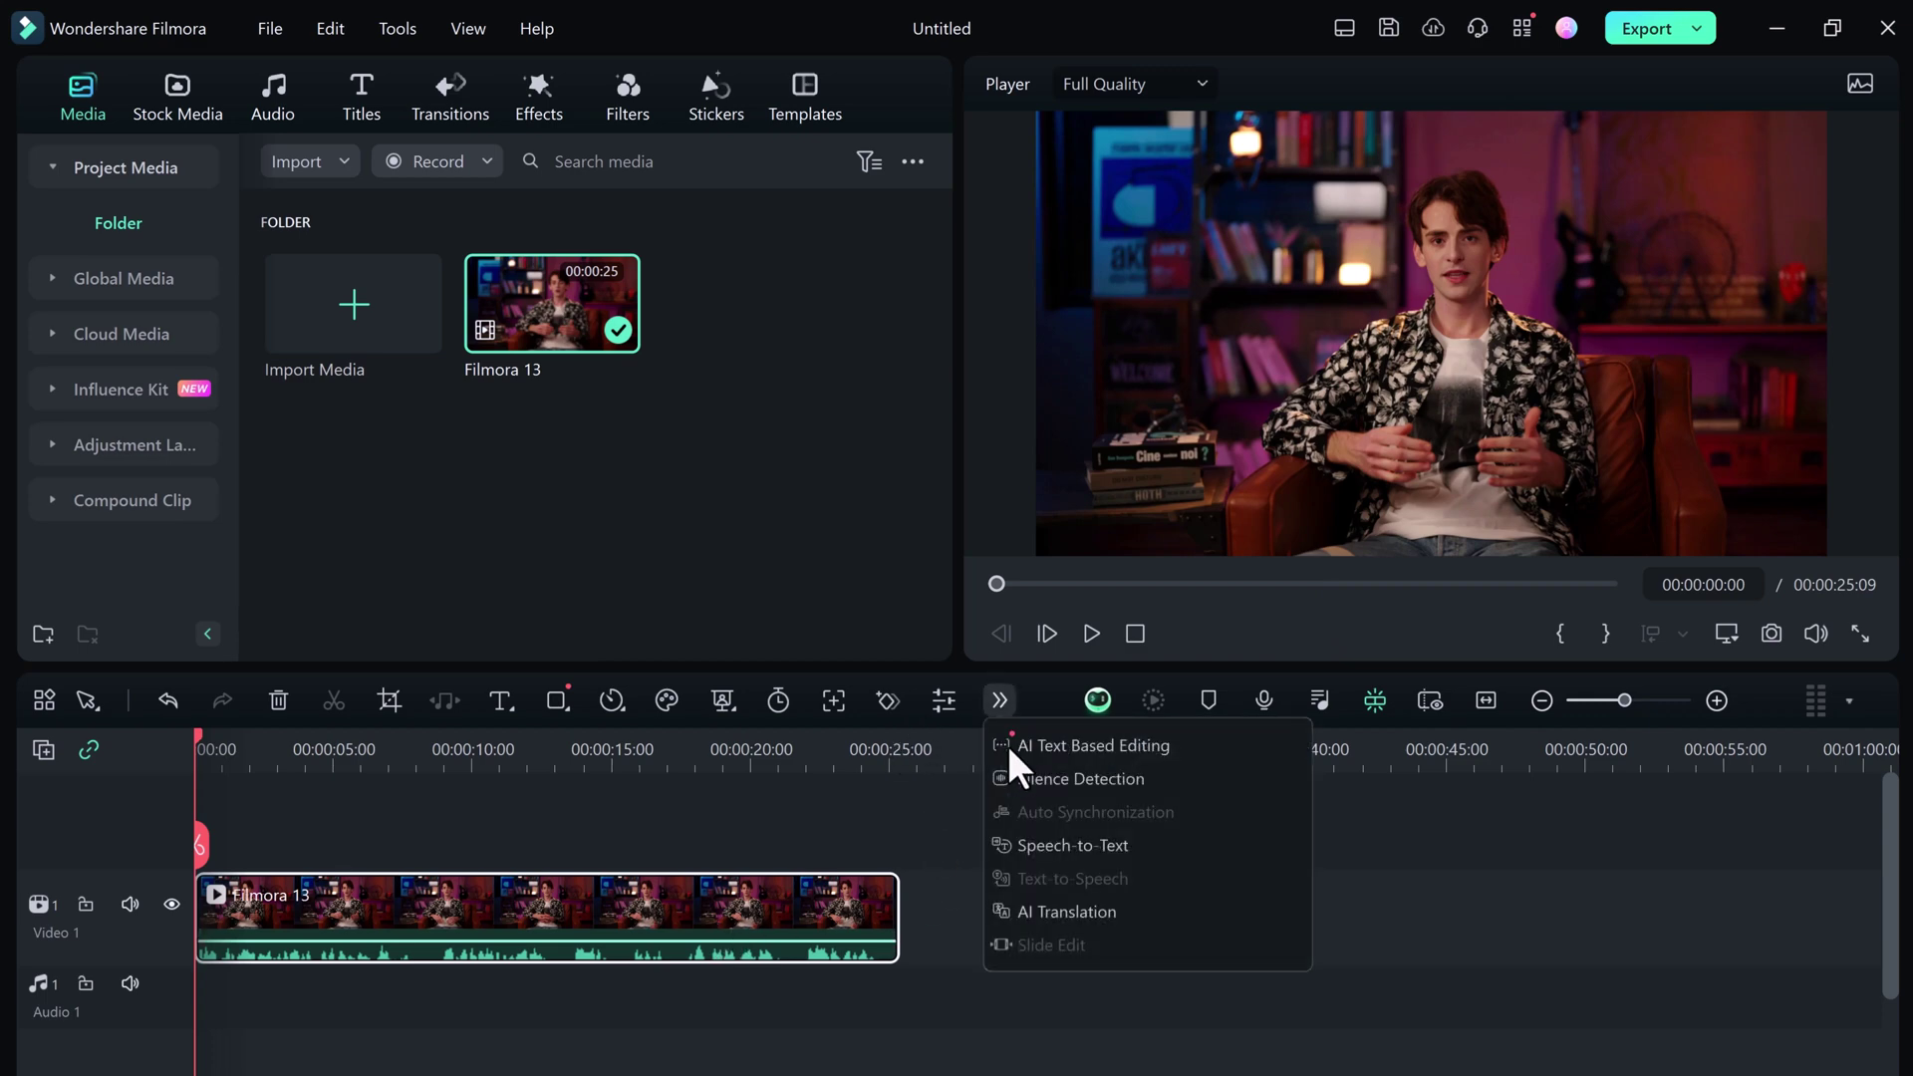
{"action": "left_click", "coordinate": [1030, 839]}
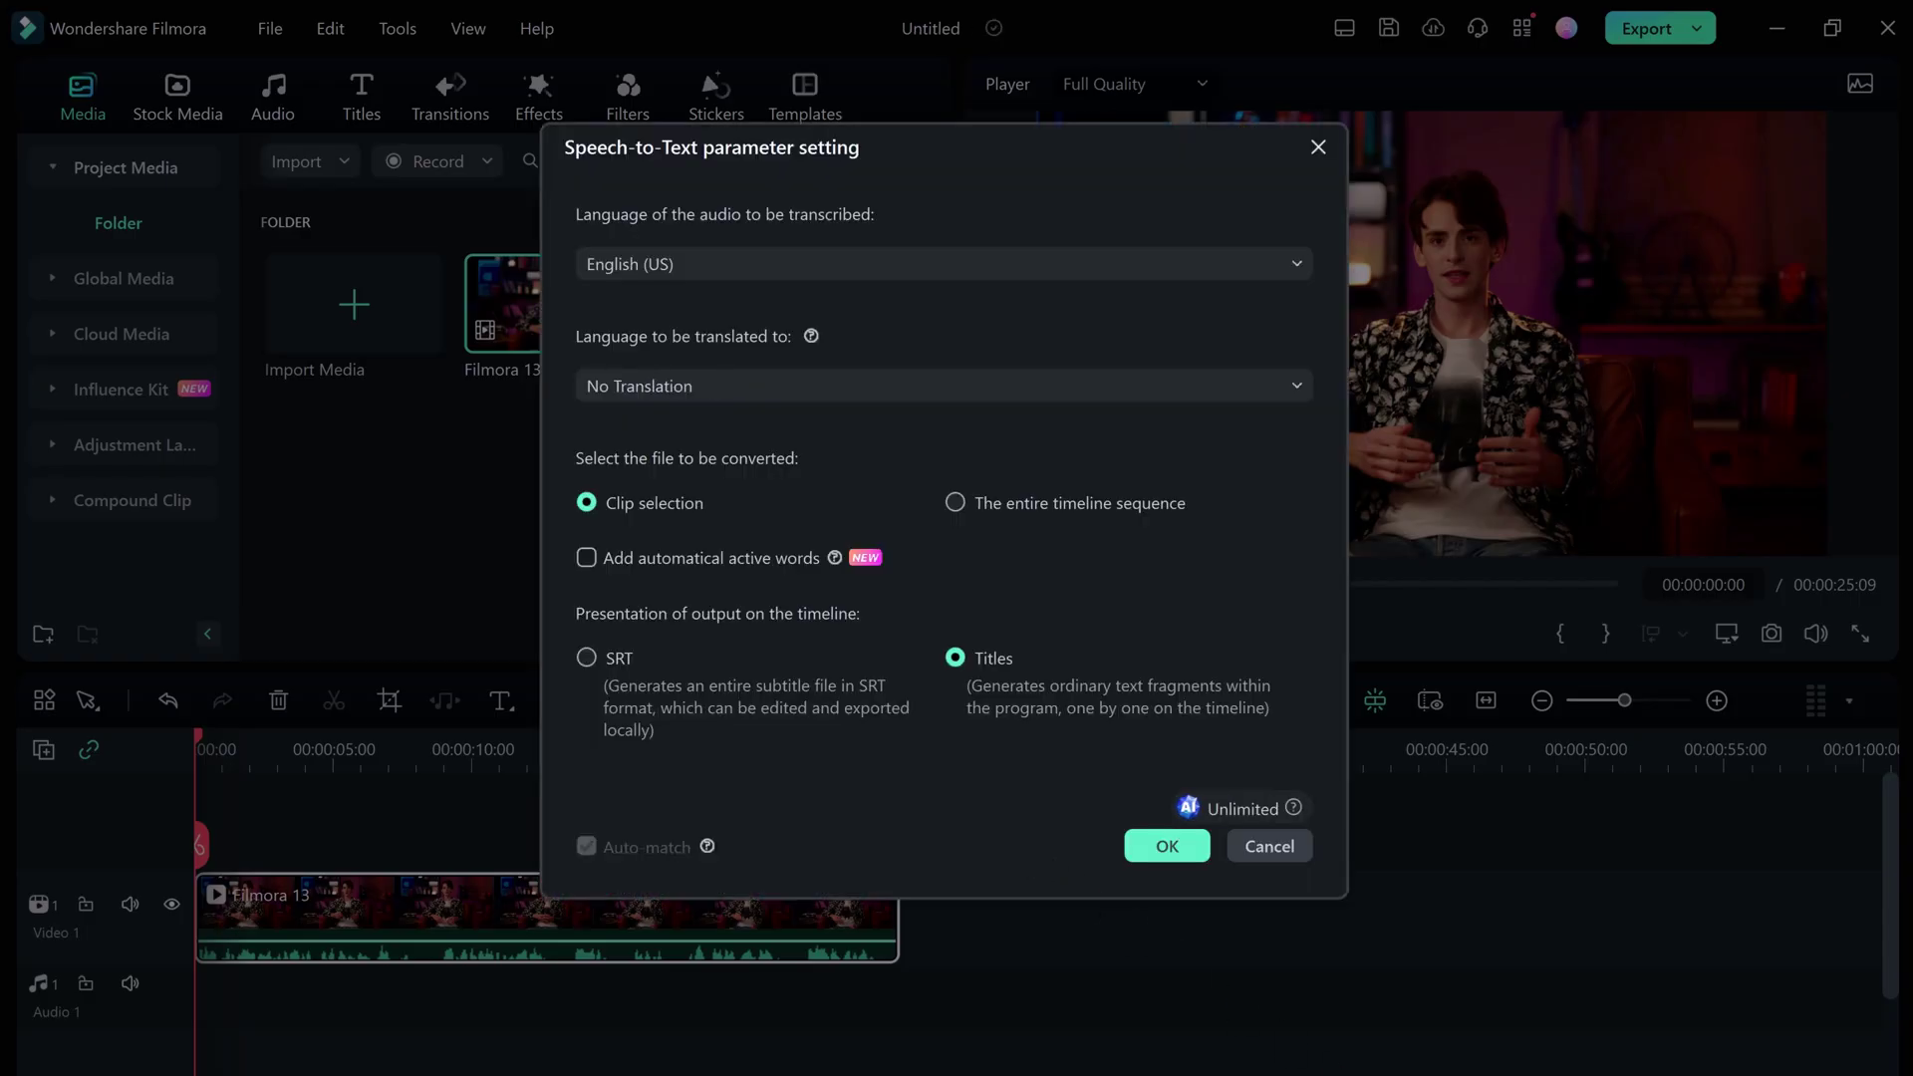
{"action": "left_click", "coordinate": [615, 560]}
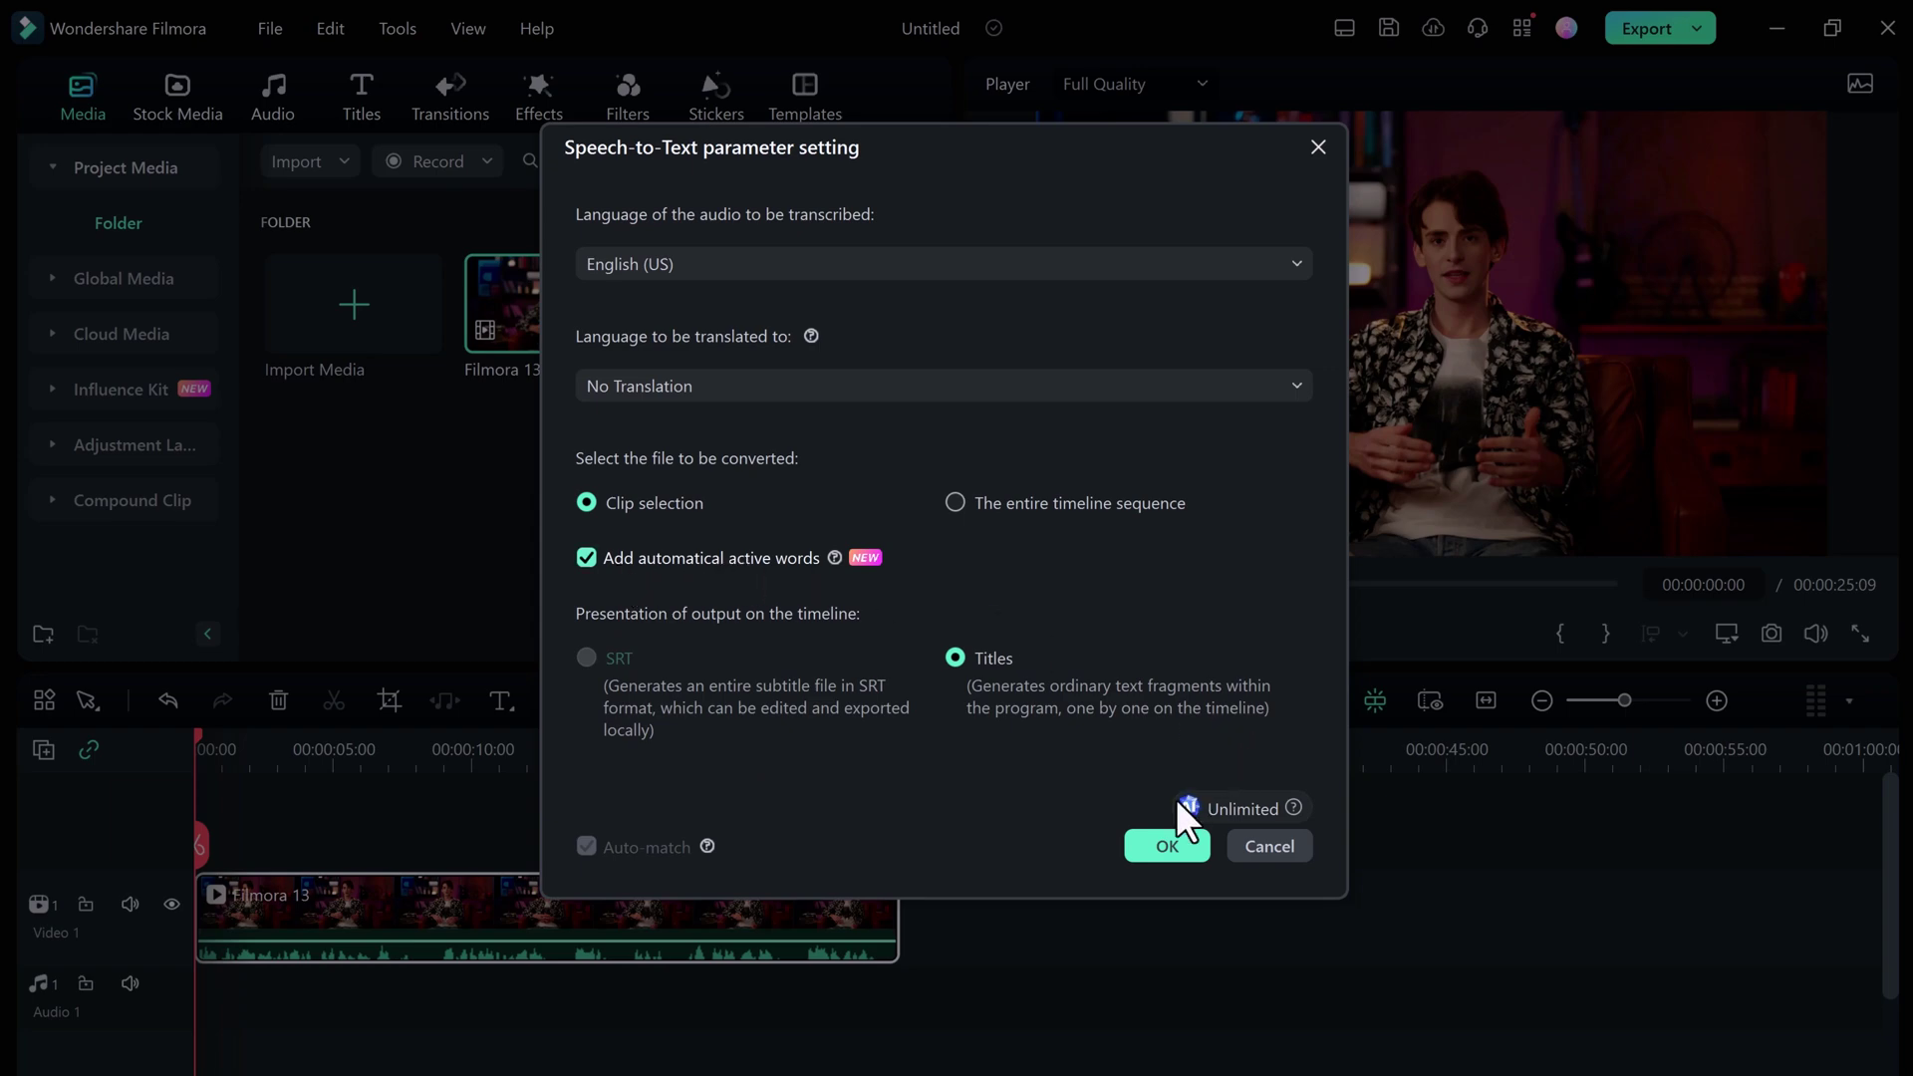
{"action": "left_click", "coordinate": [1166, 845]}
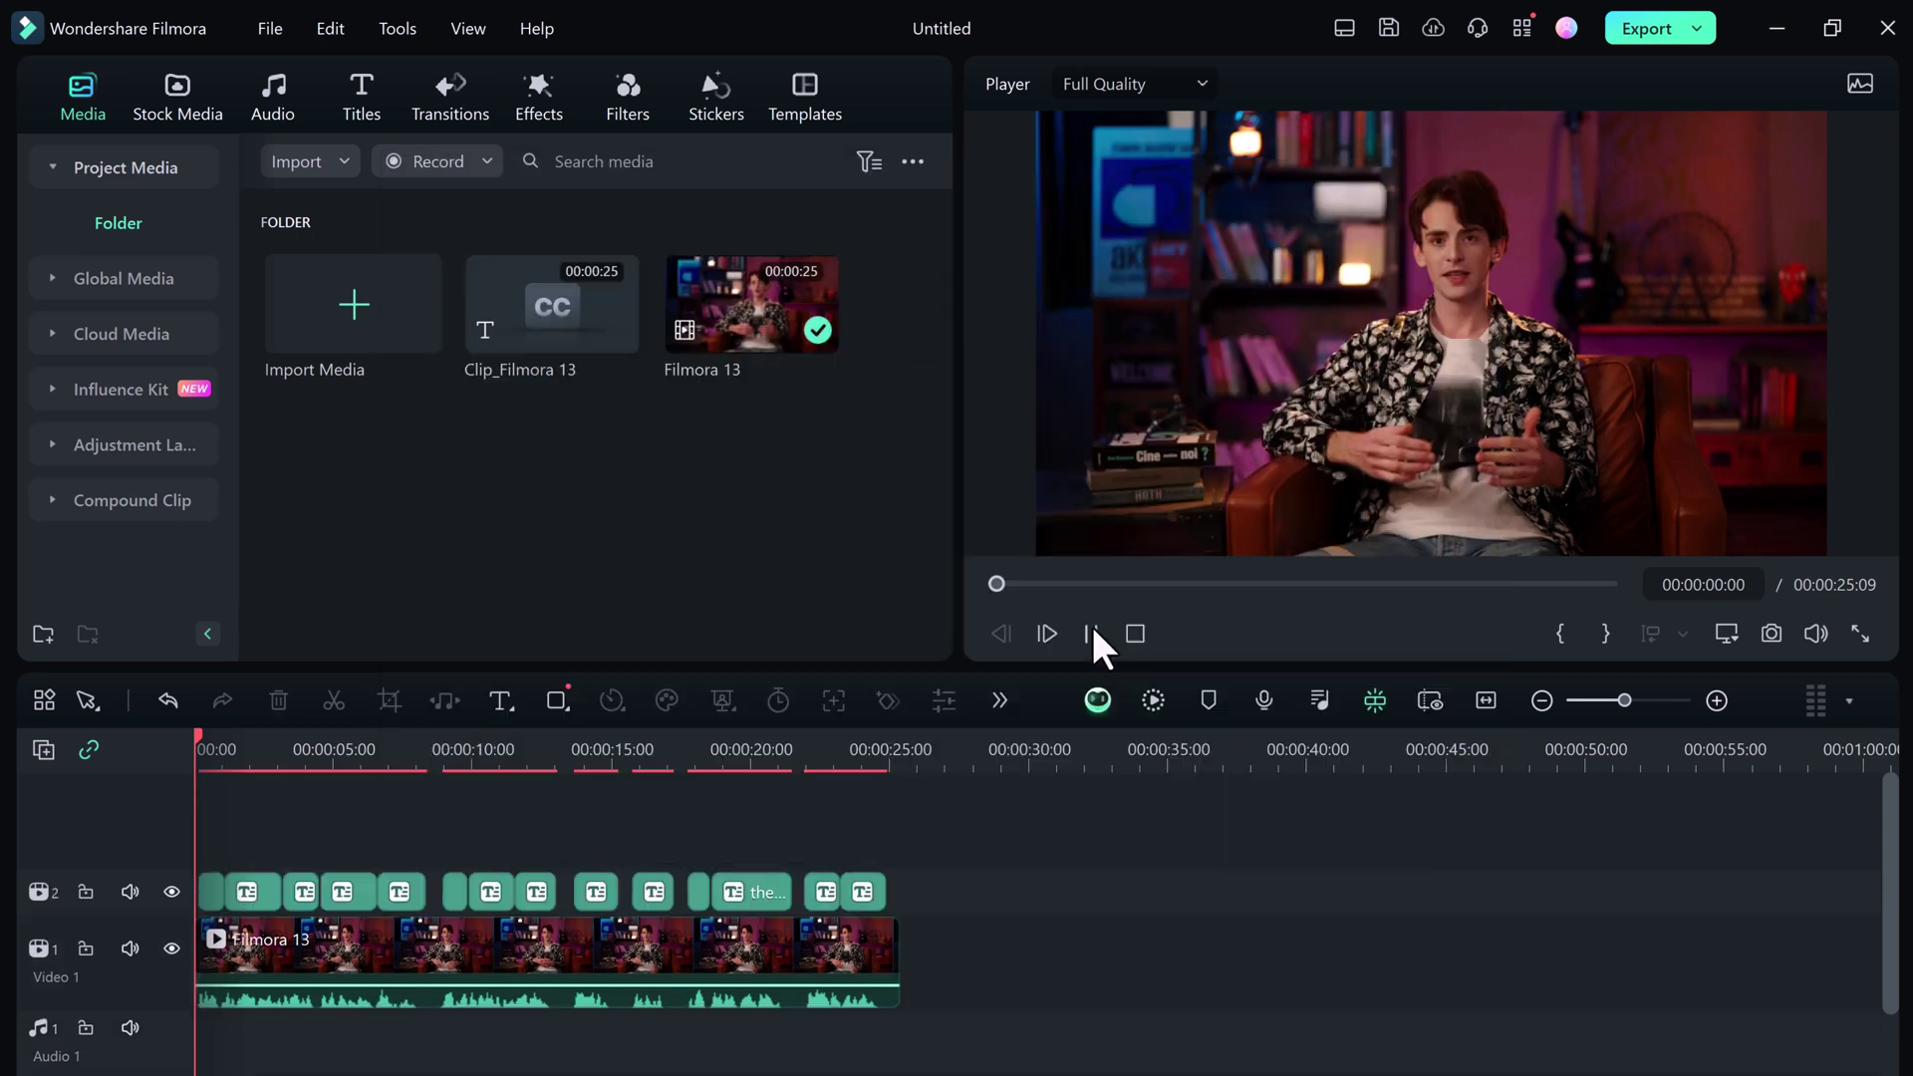
Play the preview with the new animated captions, then pause it.
{"action": "left_click", "coordinate": [1092, 634]}
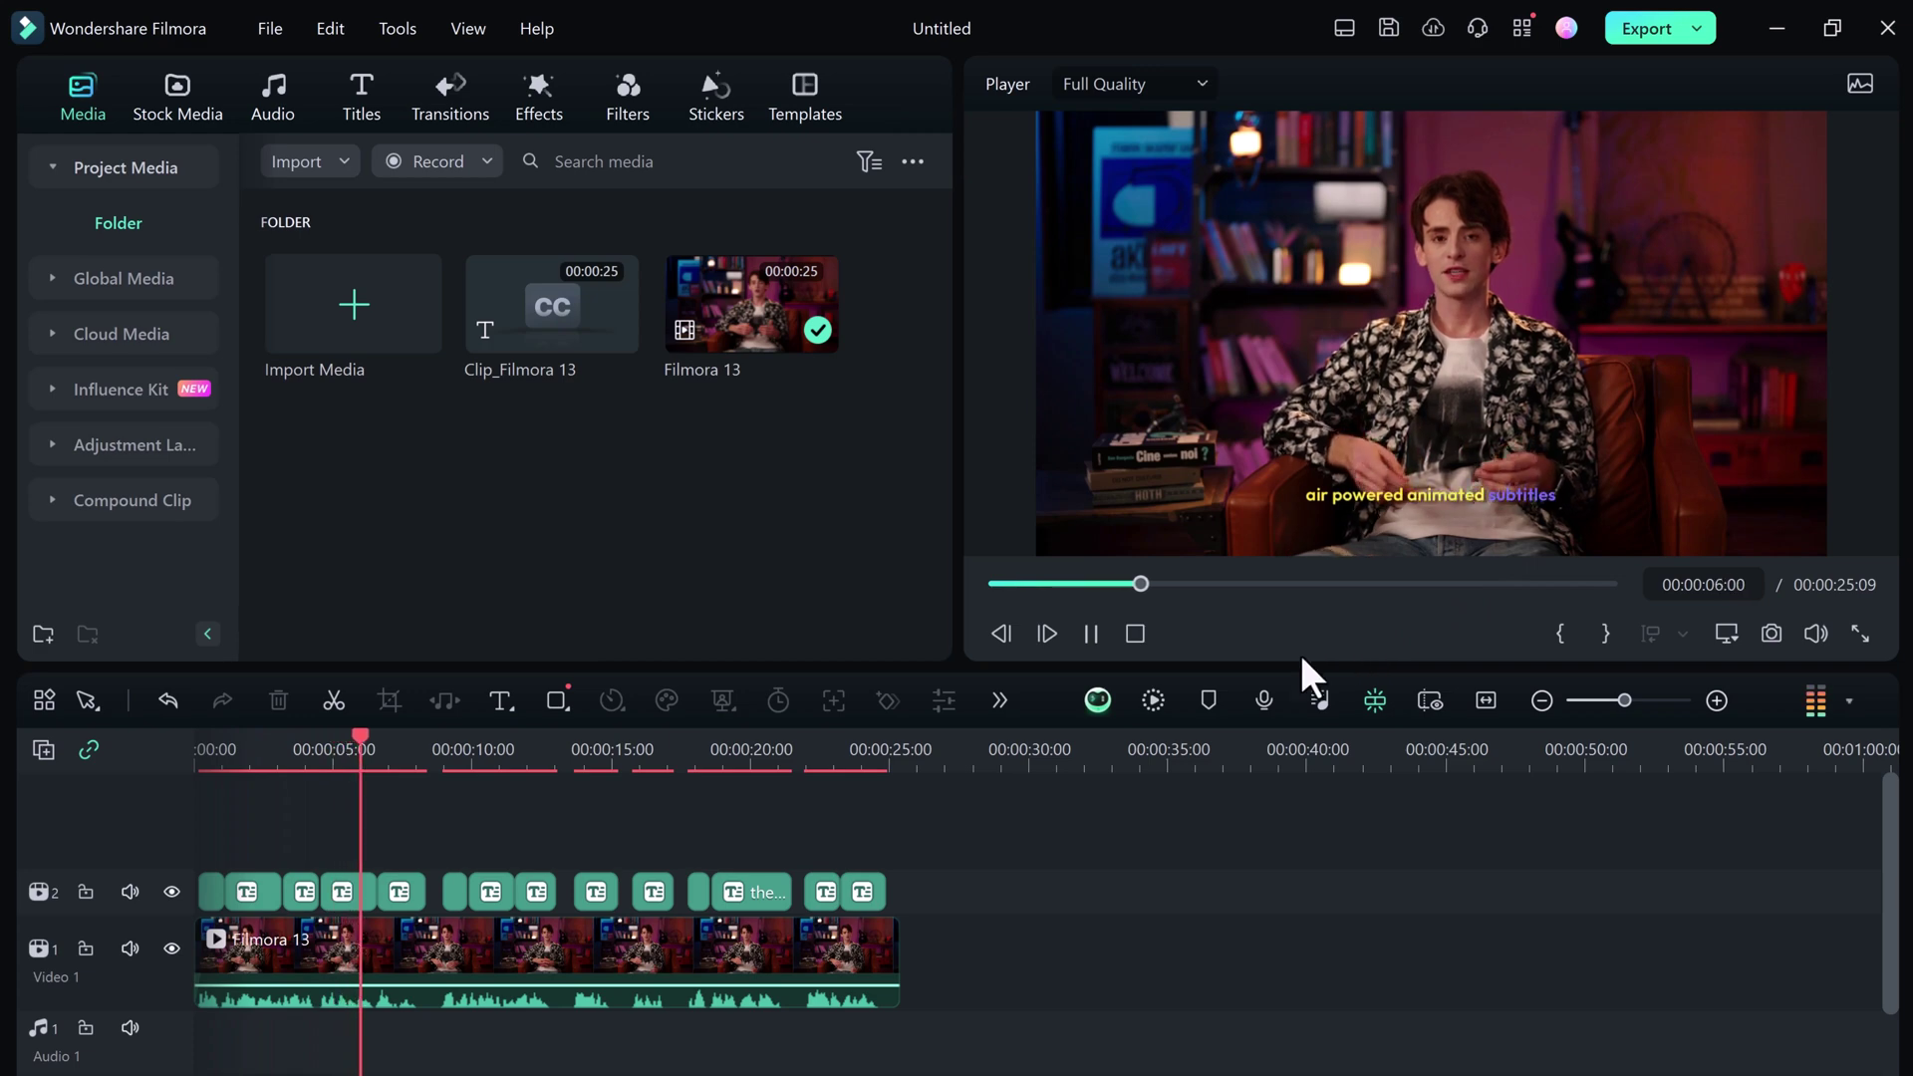
{"action": "left_click", "coordinate": [1092, 638]}
Try green, orange, pink, teal and yellow caption presets, then apply the yellow-and-purple style.
{"action": "left_click", "coordinate": [397, 894]}
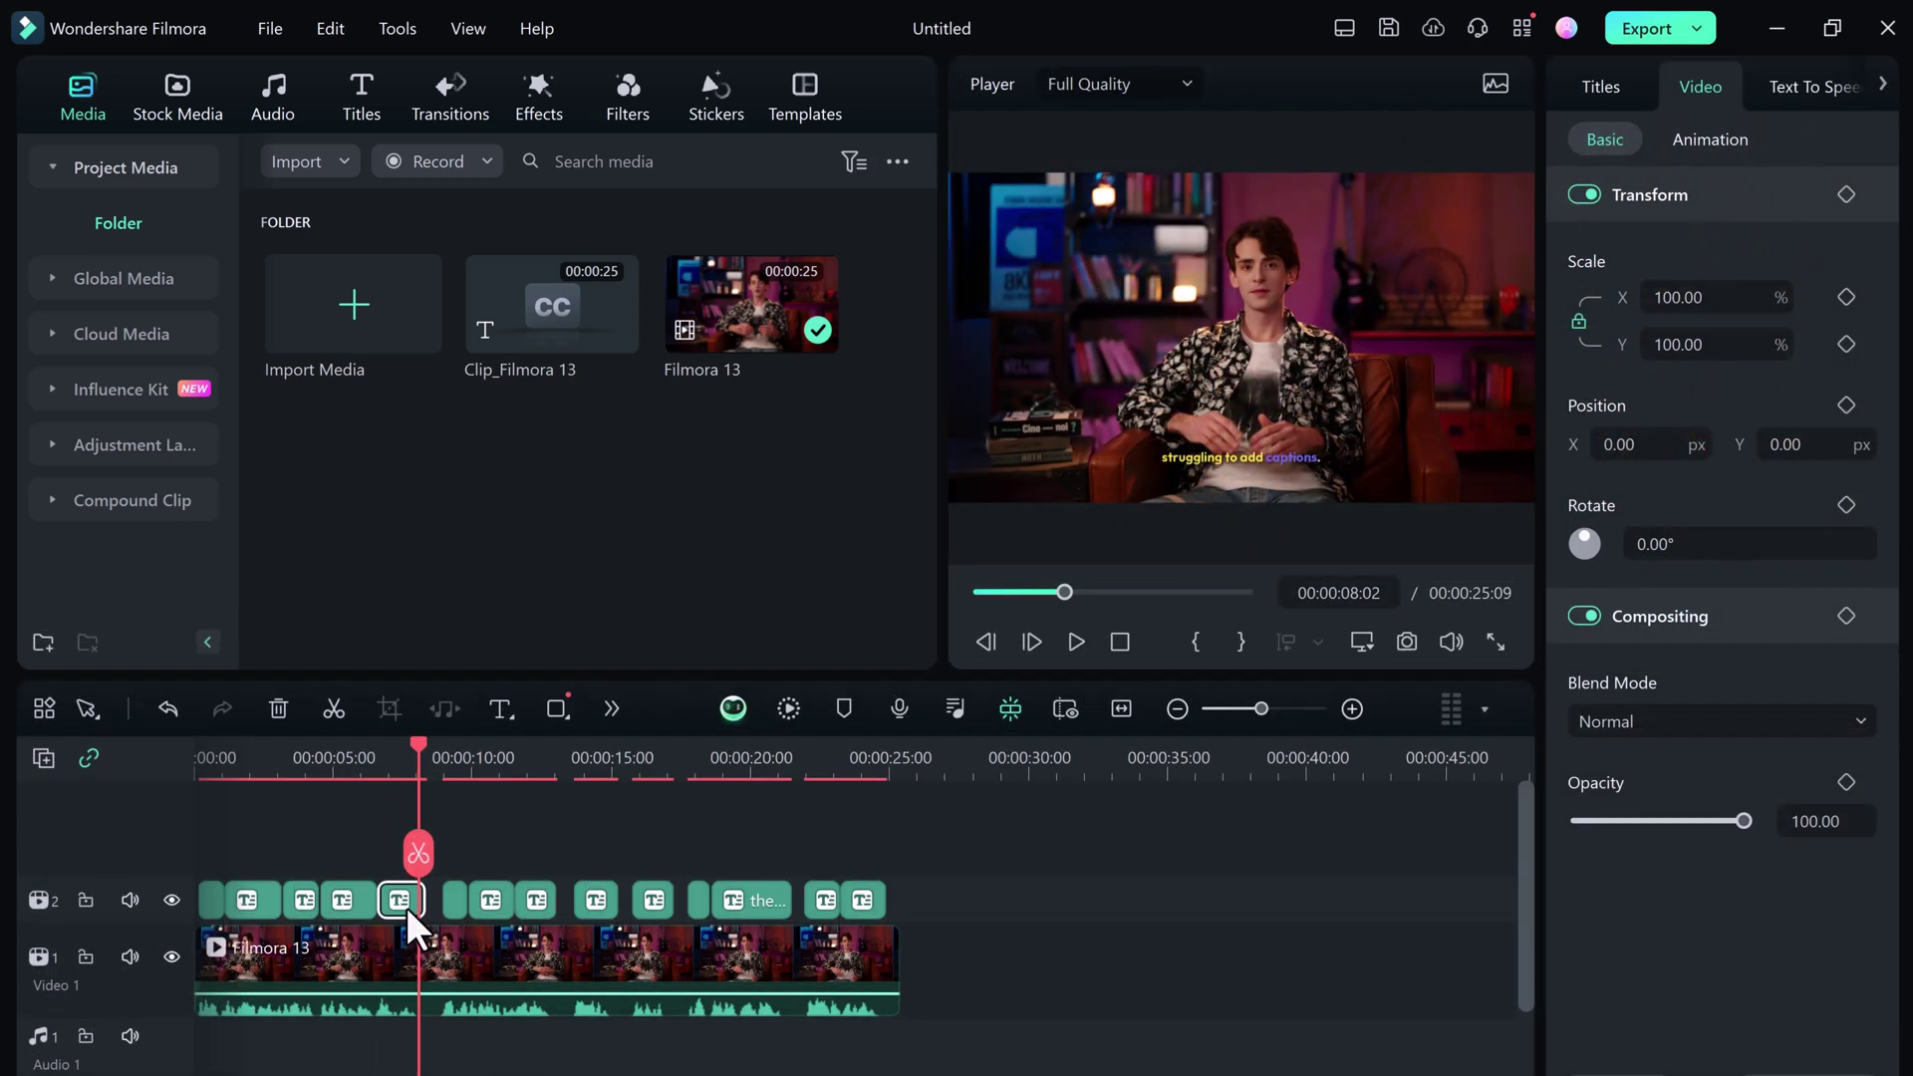
{"action": "left_click", "coordinate": [1592, 87]}
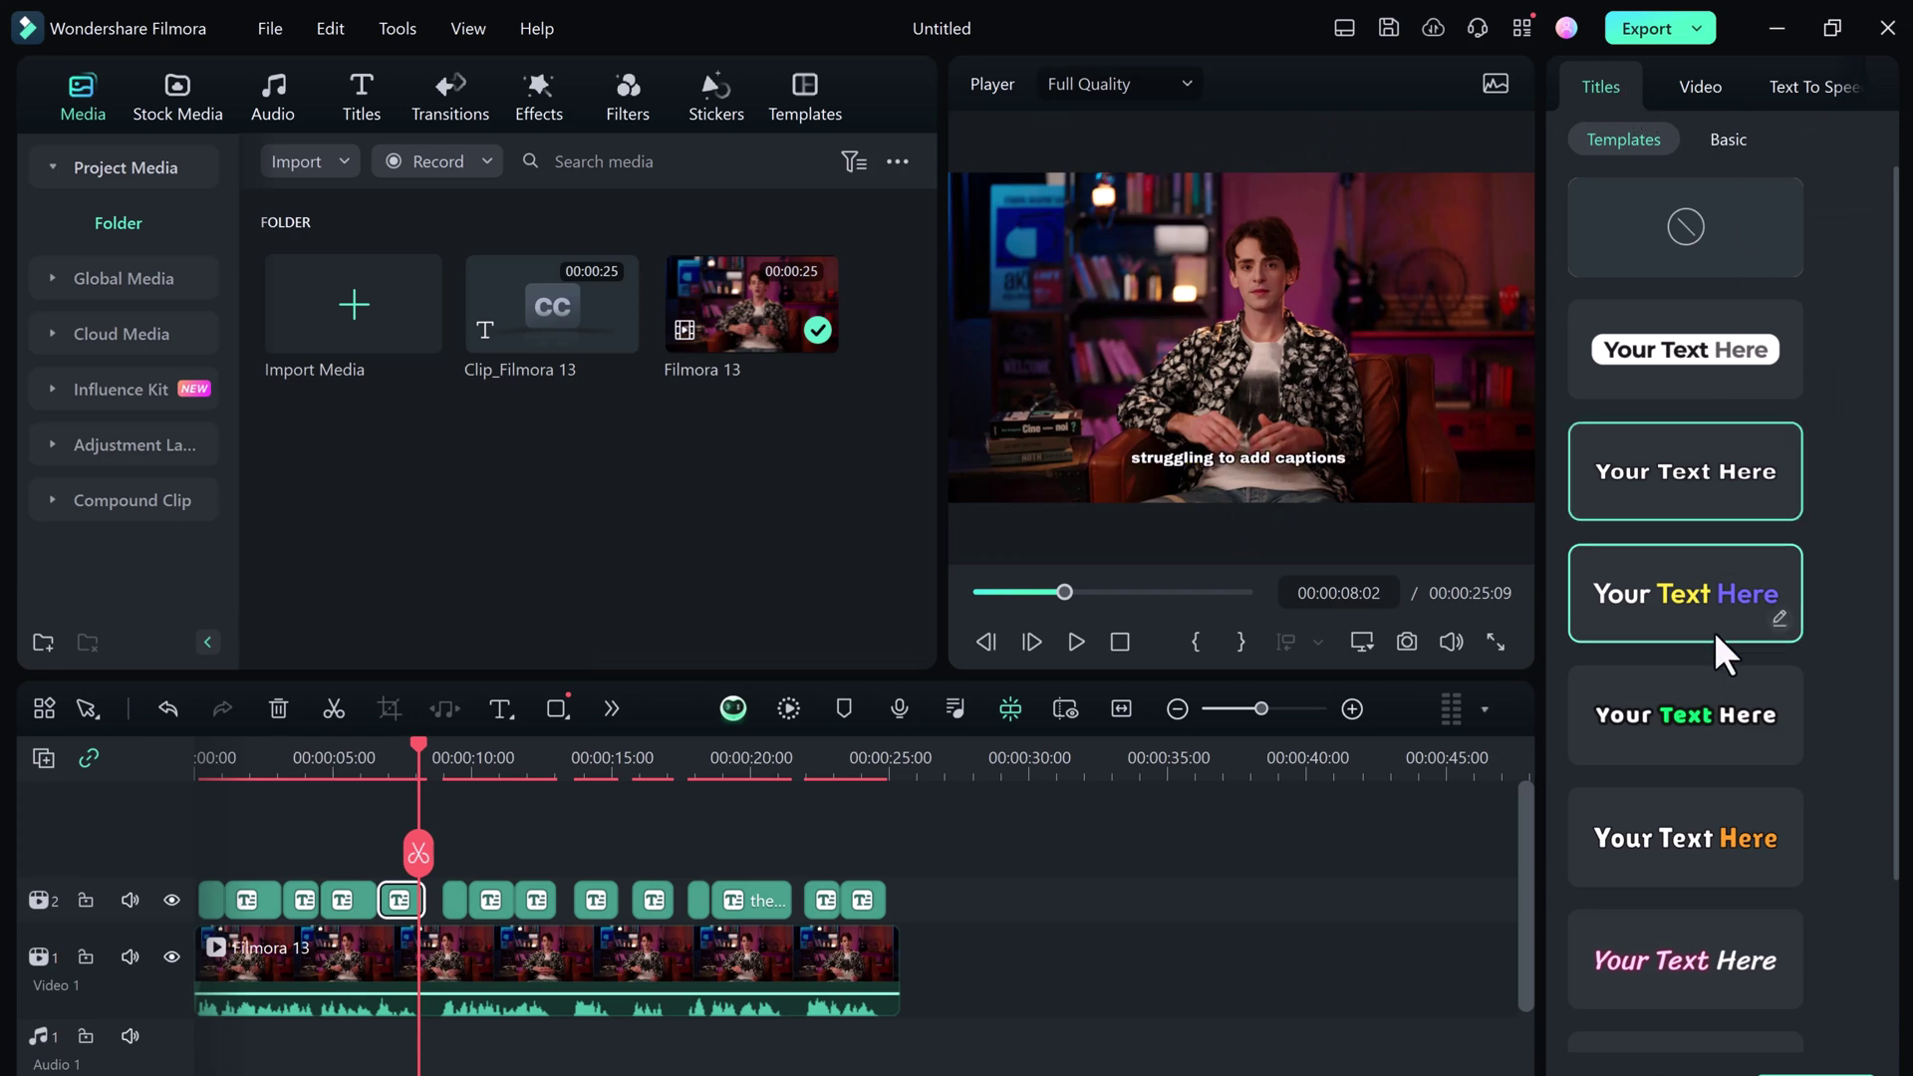
{"action": "left_click", "coordinate": [1720, 704]}
{"action": "scroll", "coordinate": [1720, 703], "scroll_direction": "down", "scroll_amount": 2}
{"action": "left_click", "coordinate": [1714, 642]}
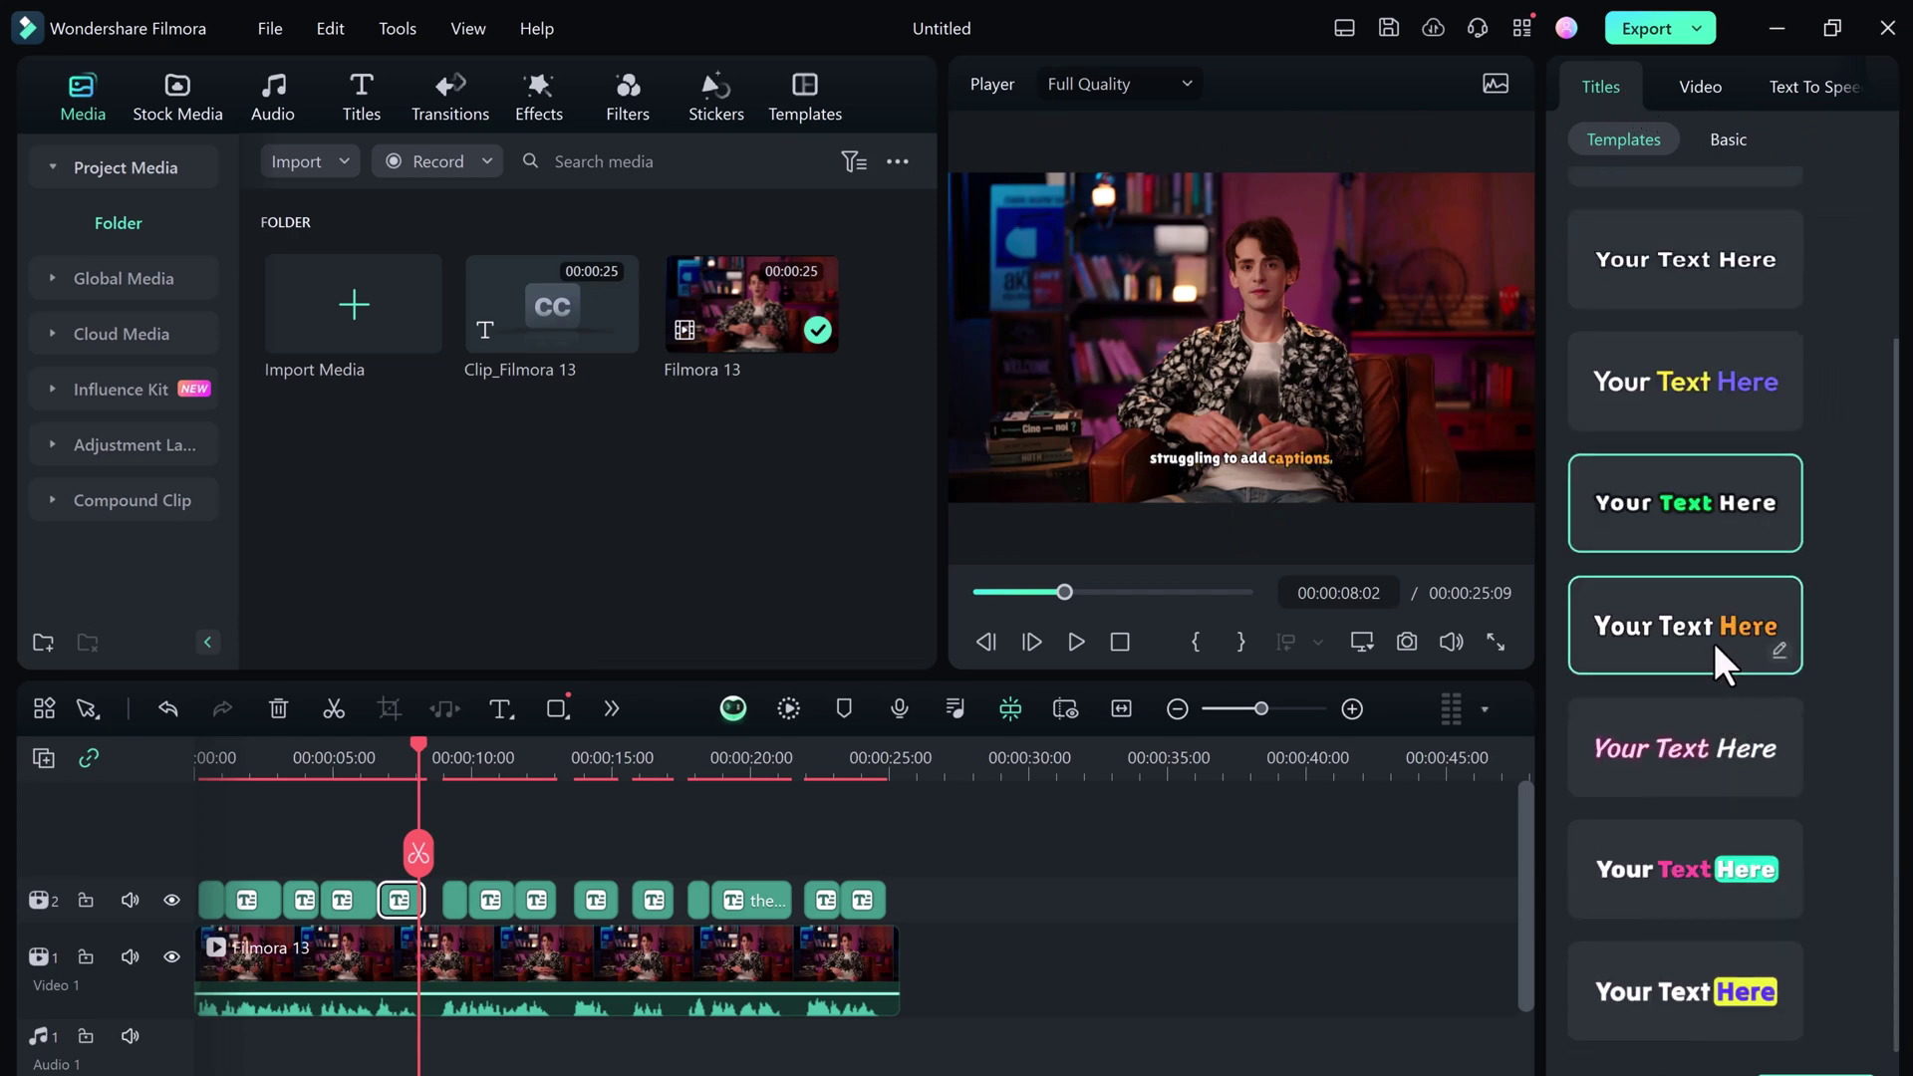
{"action": "left_click", "coordinate": [1713, 730]}
{"action": "left_click", "coordinate": [1726, 827]}
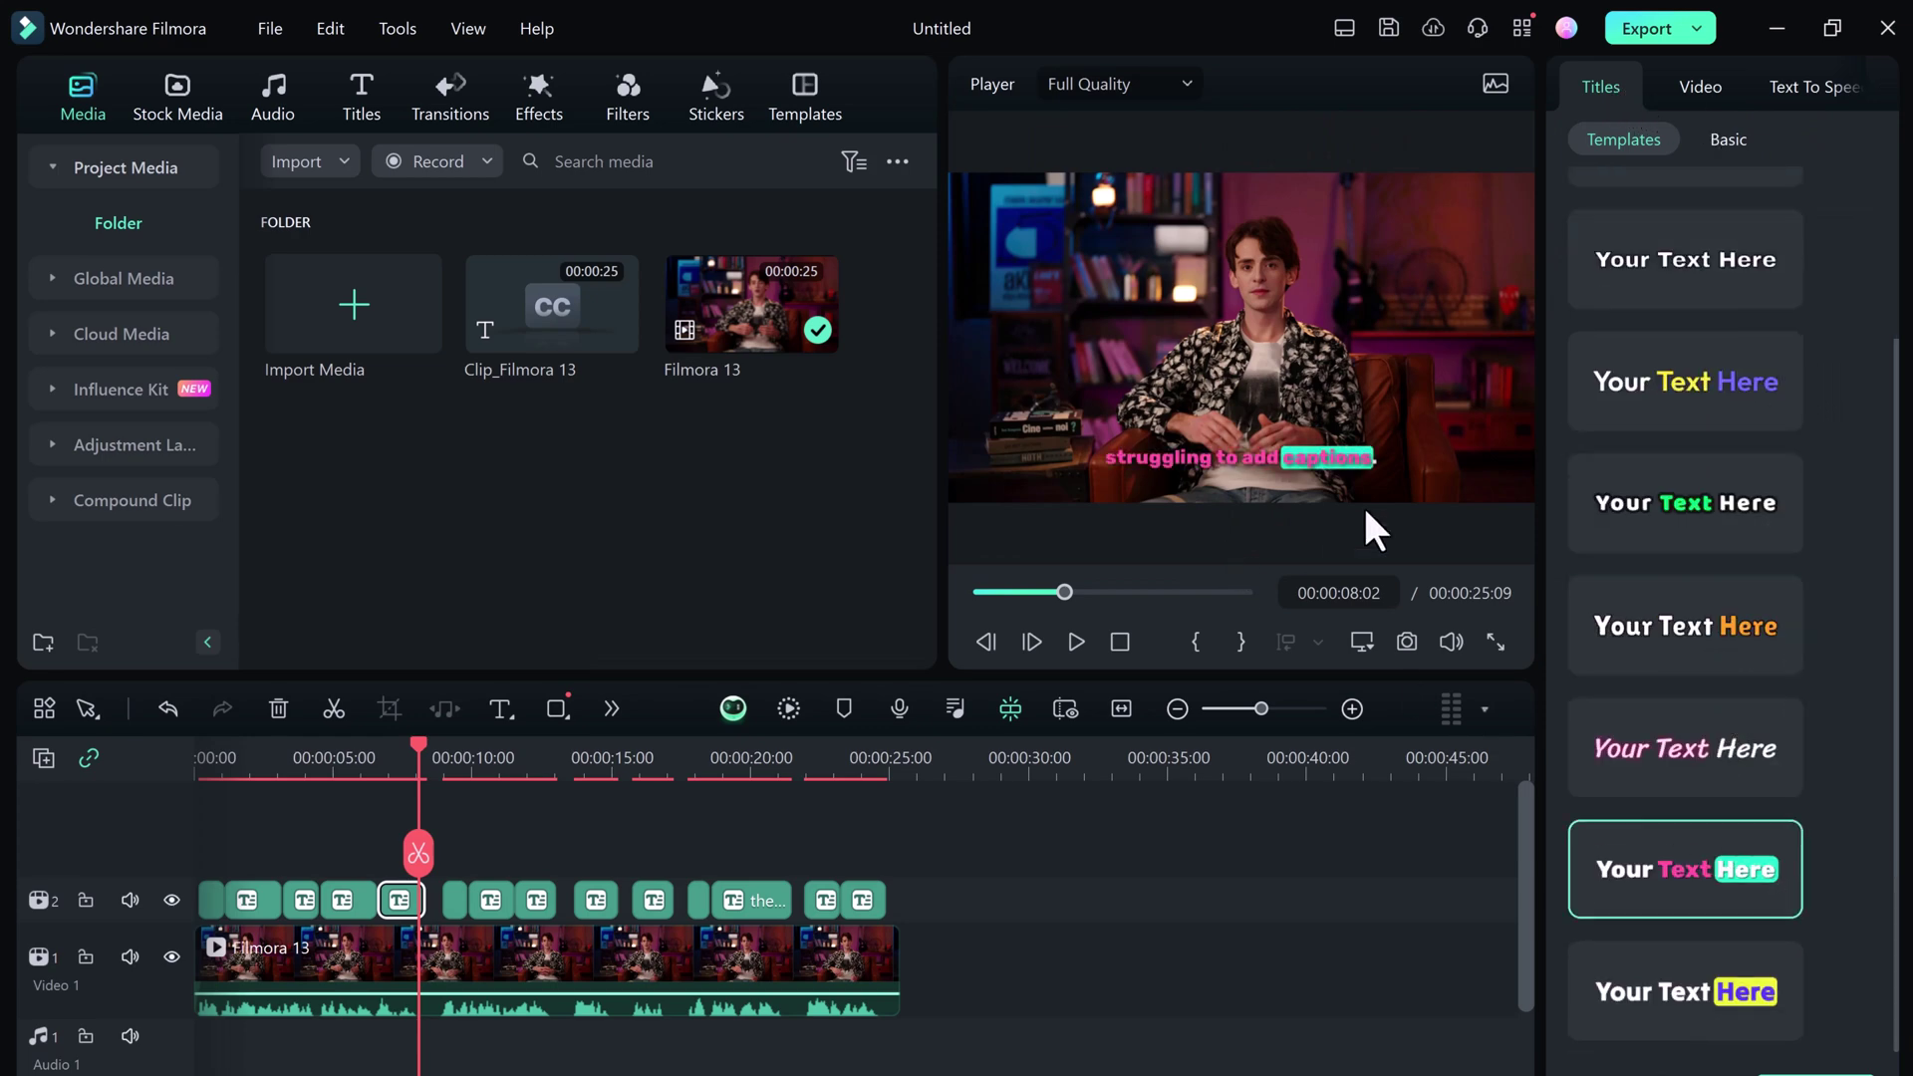
{"action": "left_click", "coordinate": [1694, 988]}
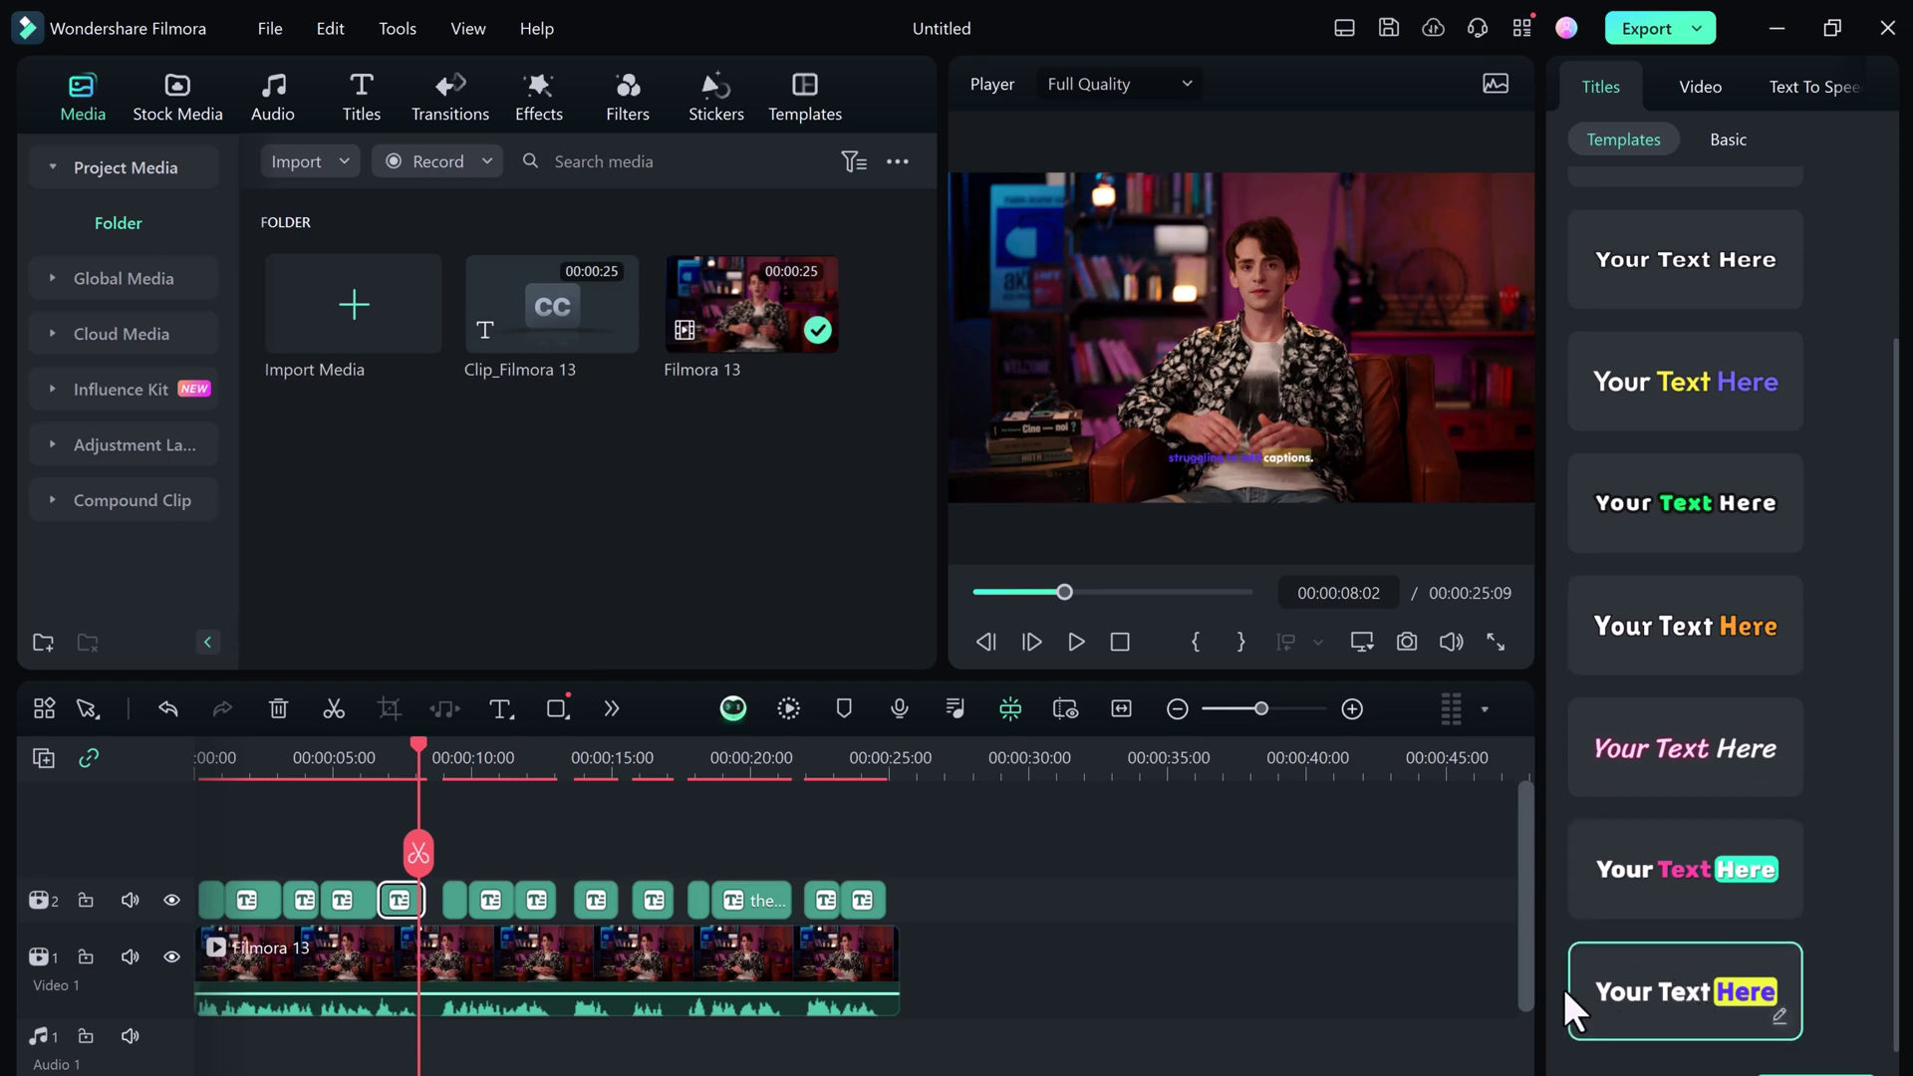
{"action": "left_click", "coordinate": [1714, 391]}
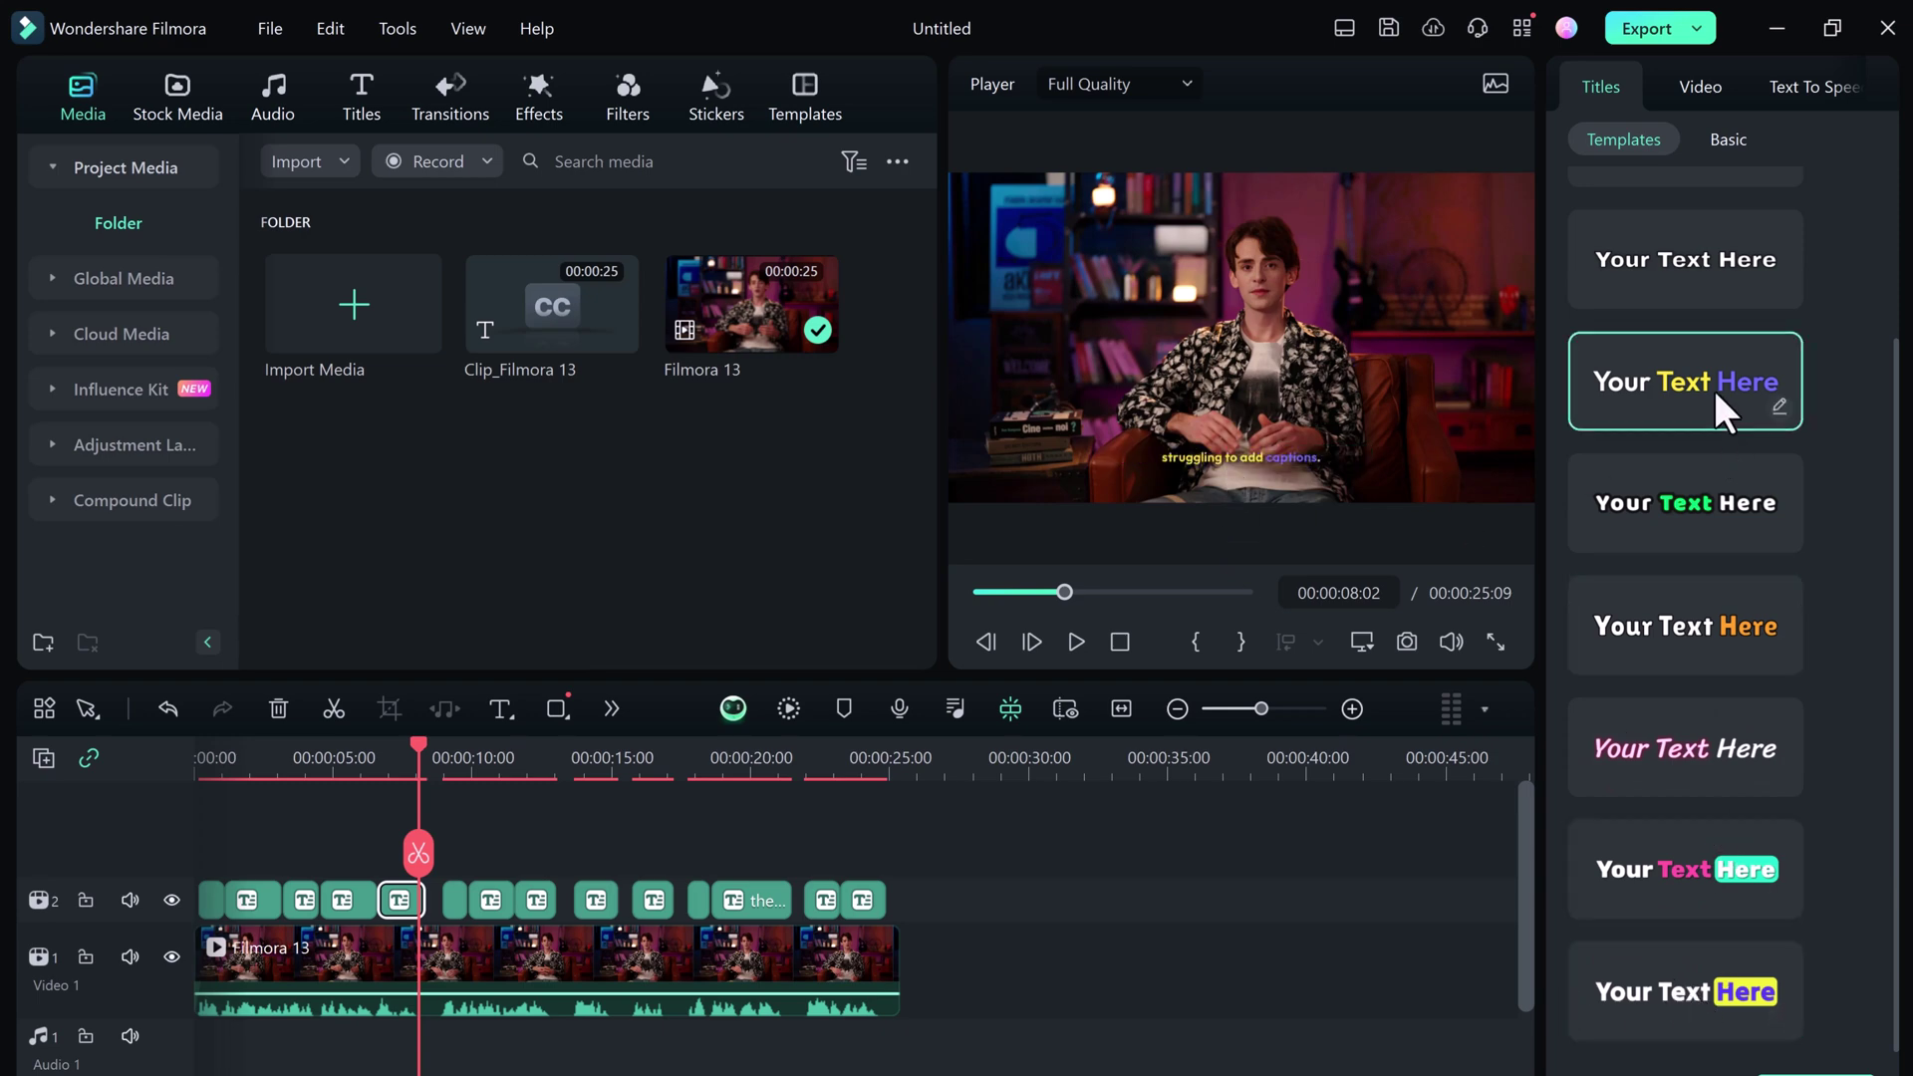
Set caption text size 28 and make the active words green at size 24.
{"action": "left_click", "coordinate": [1682, 139]}
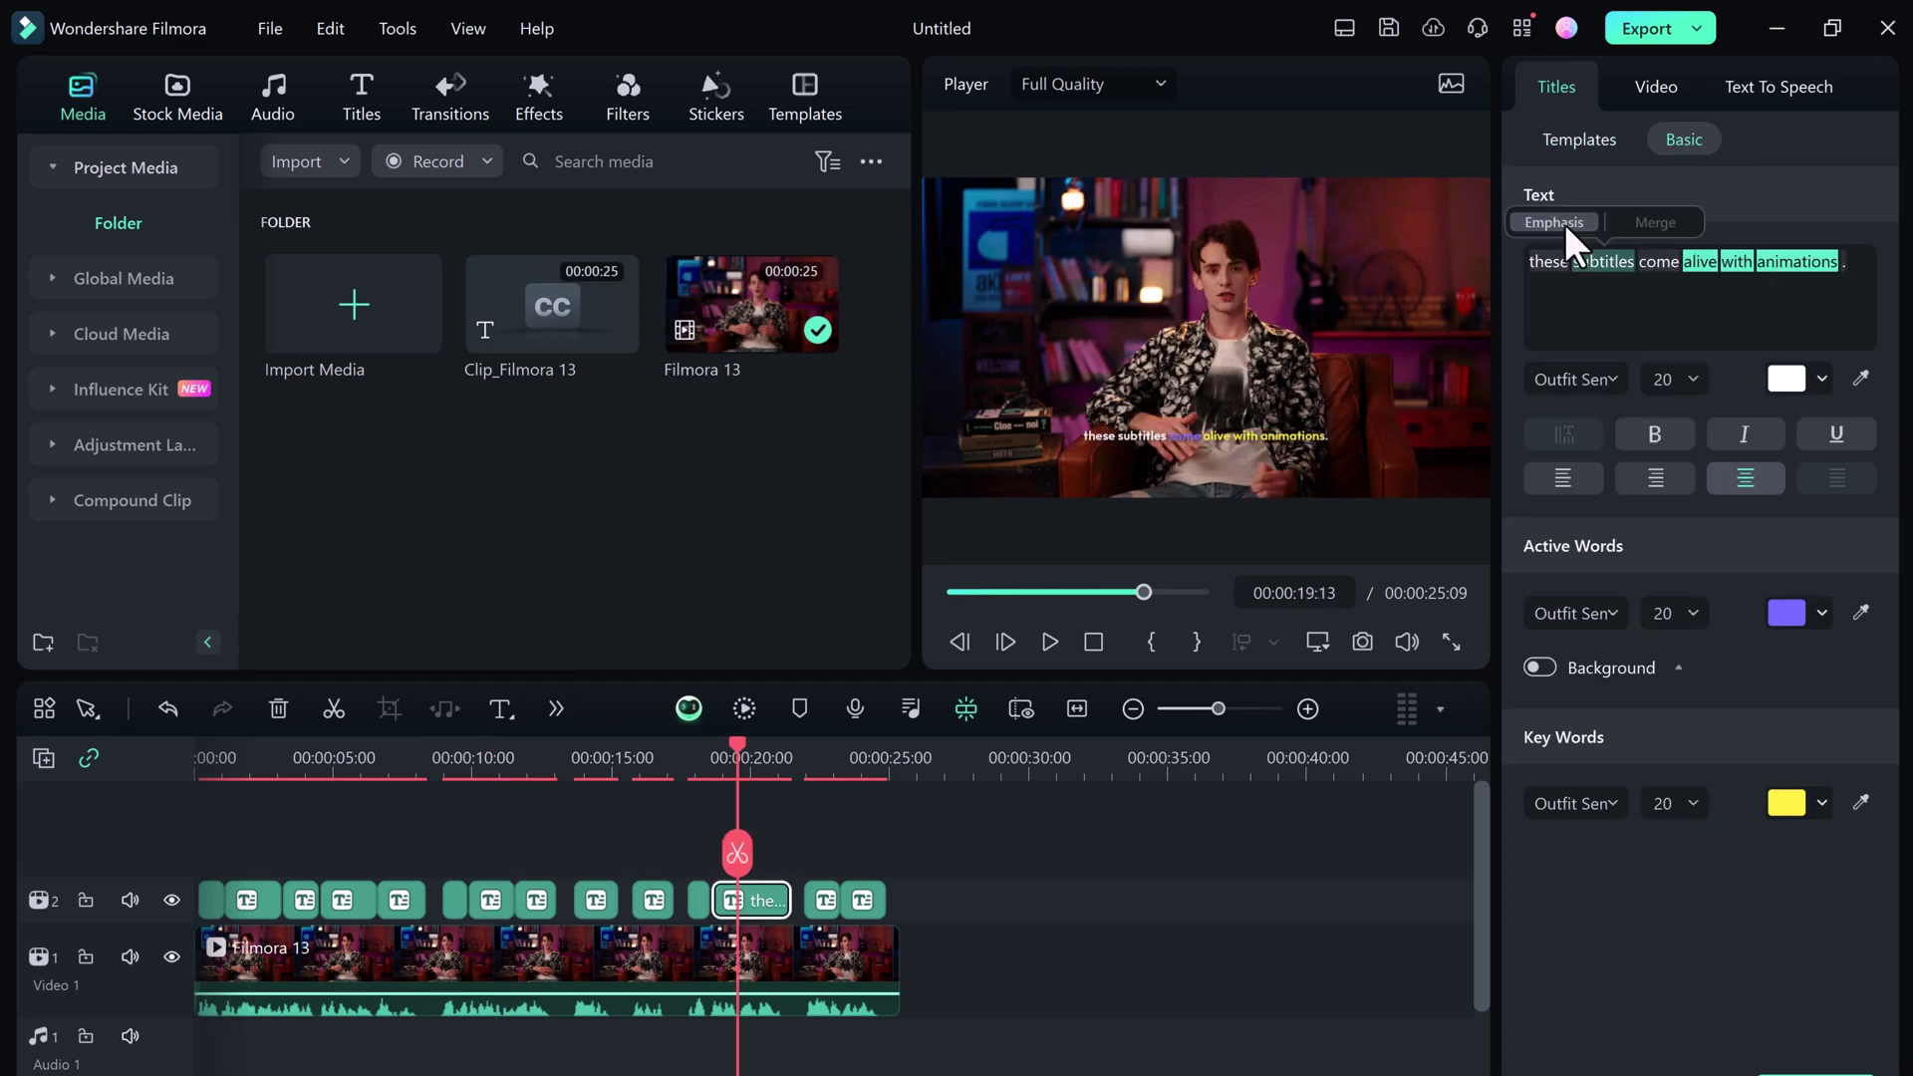
{"action": "left_click", "coordinate": [1565, 249]}
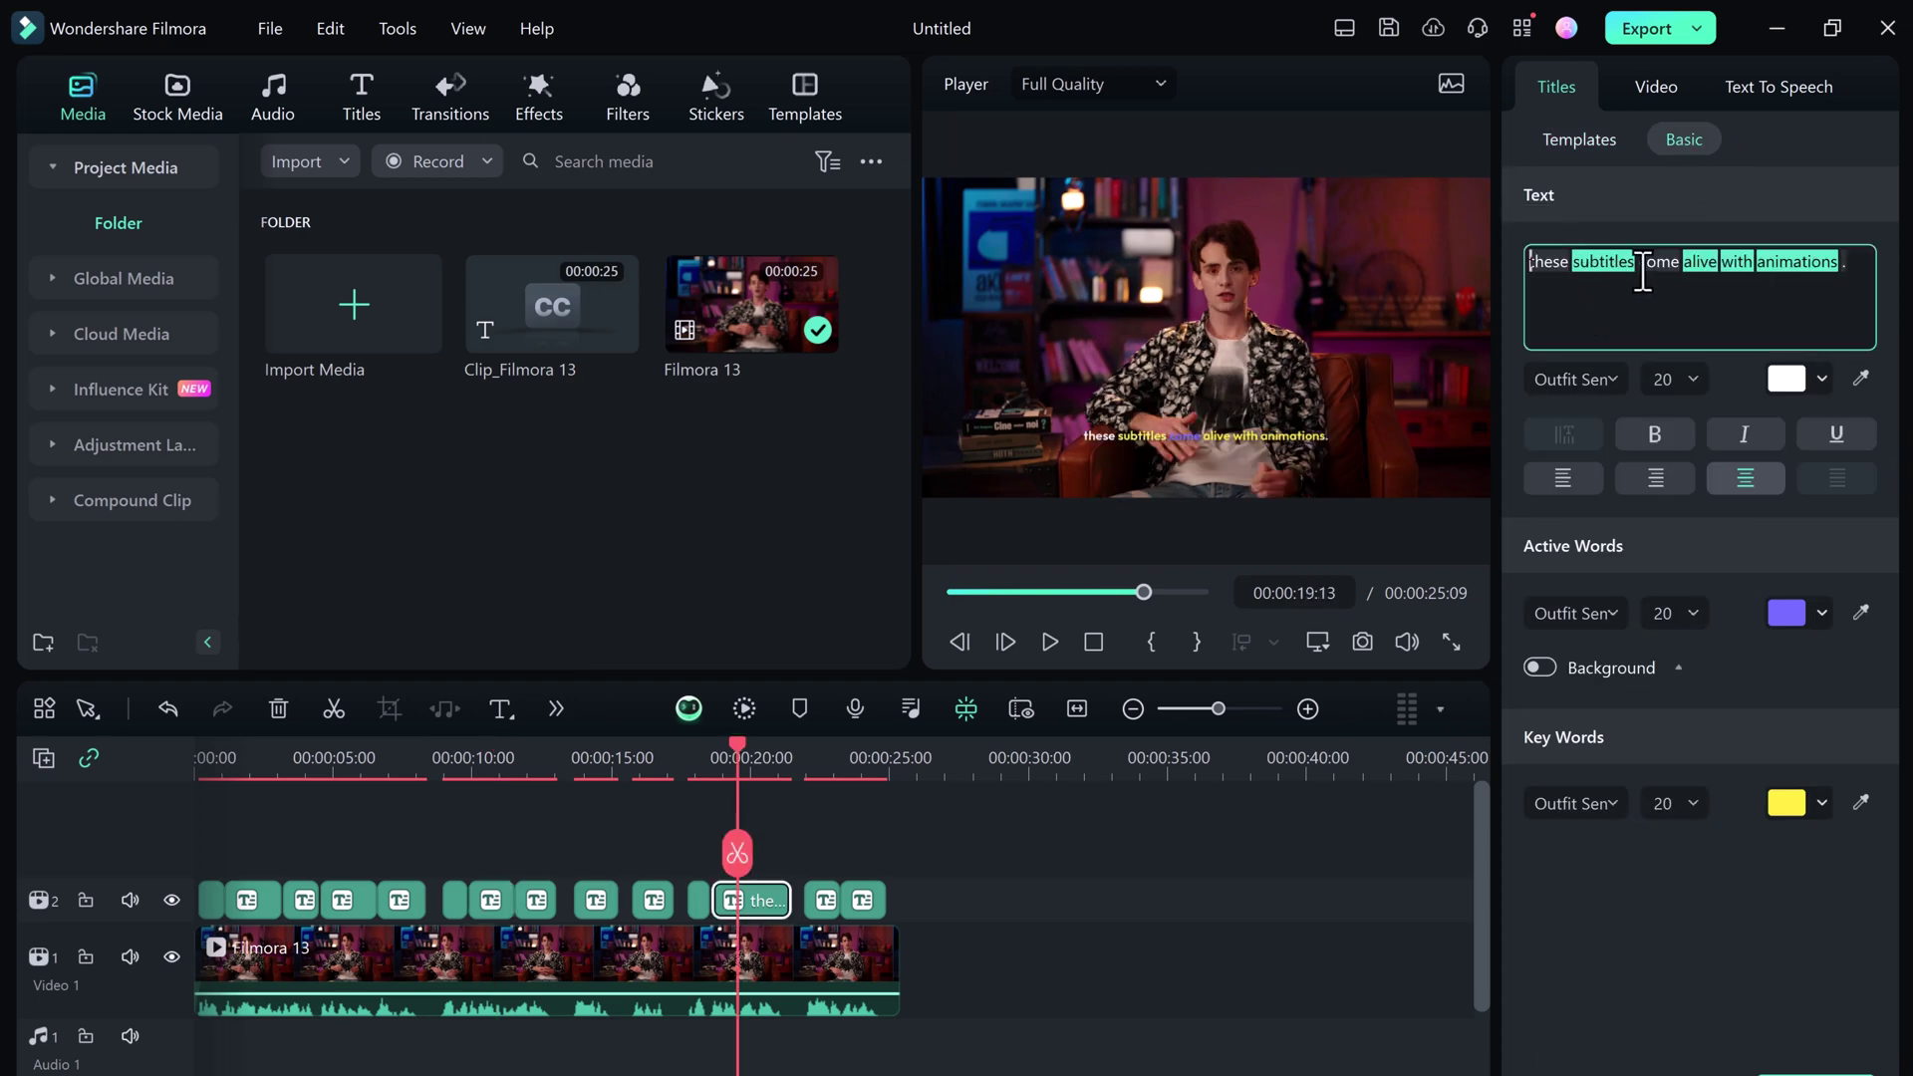
{"action": "left_click", "coordinate": [1822, 613]}
{"action": "left_click", "coordinate": [1616, 666]}
{"action": "left_click", "coordinate": [1787, 613]}
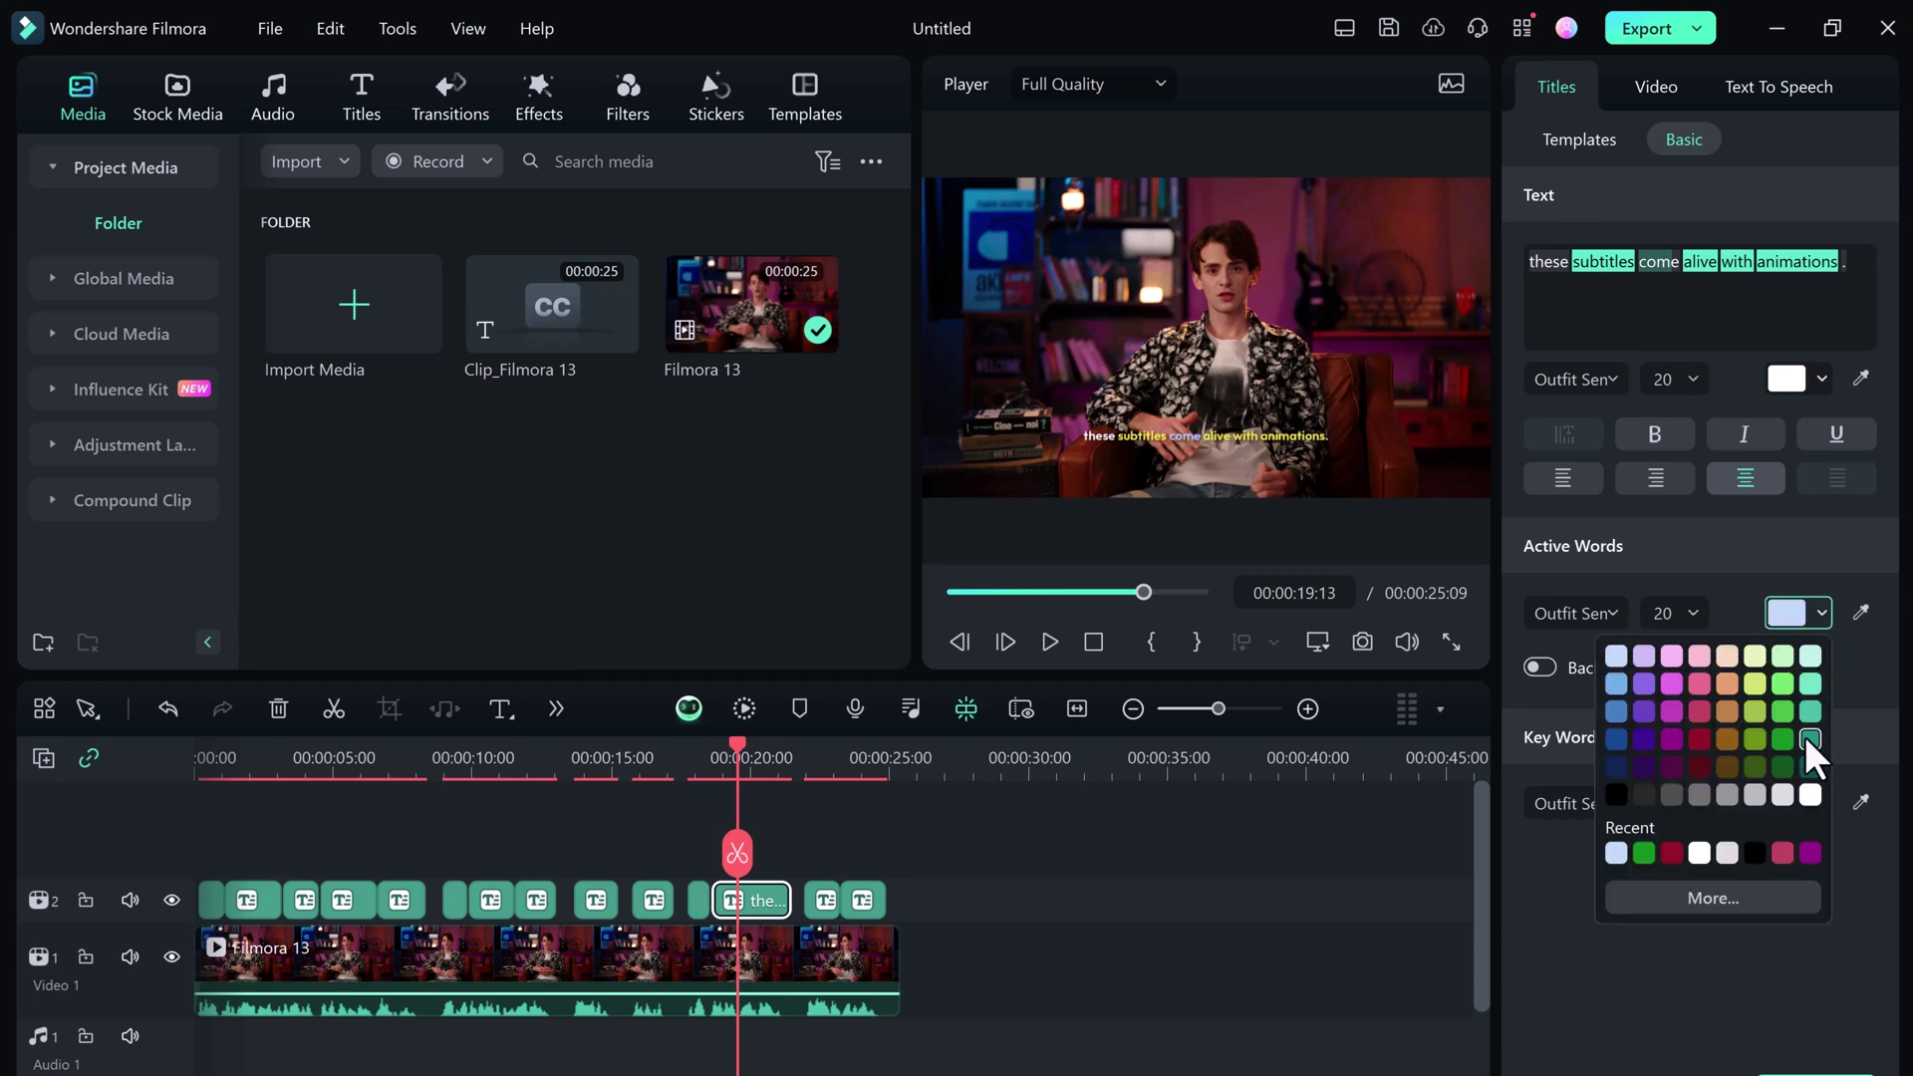
{"action": "left_click", "coordinate": [1780, 740]}
{"action": "left_click", "coordinate": [1816, 608]}
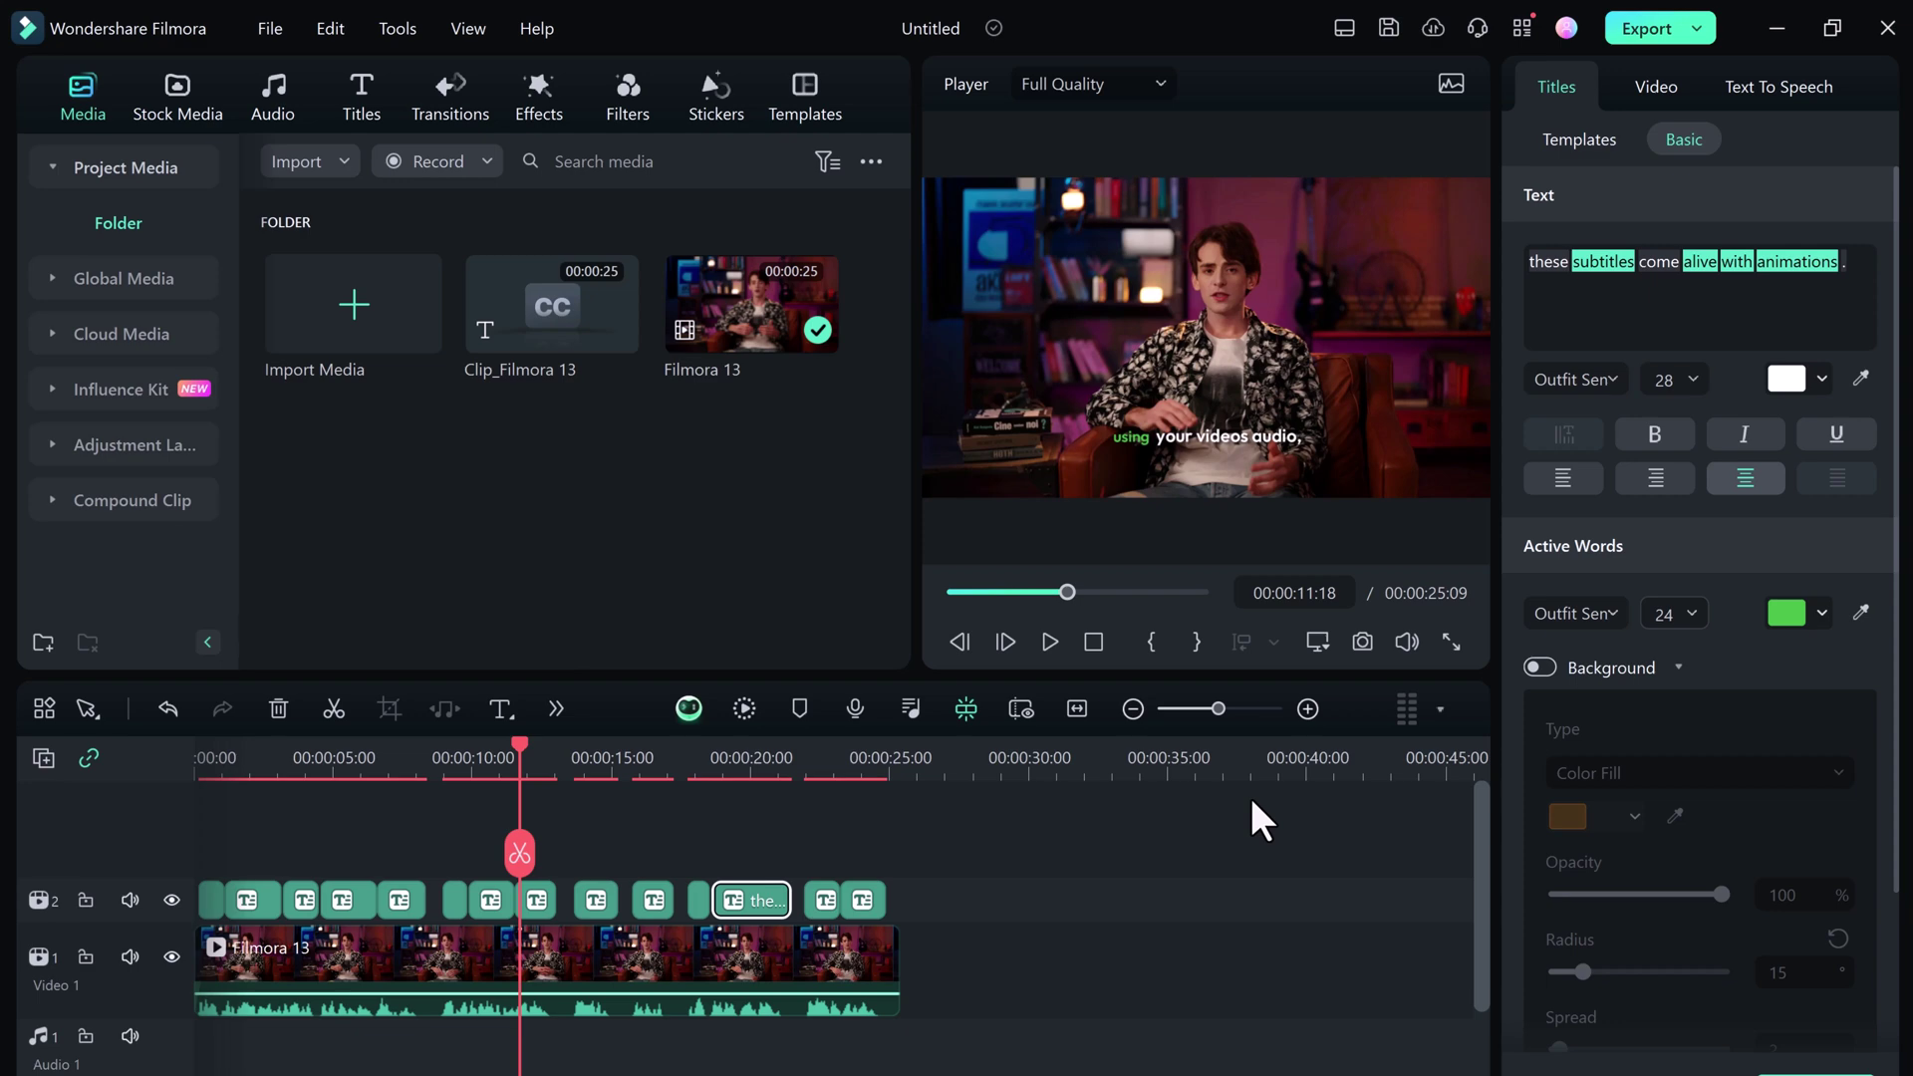
Apply the Echo voice filter (delay 0.10, decay 0.50) after trying Old Radio.
{"action": "left_click", "coordinate": [820, 944]}
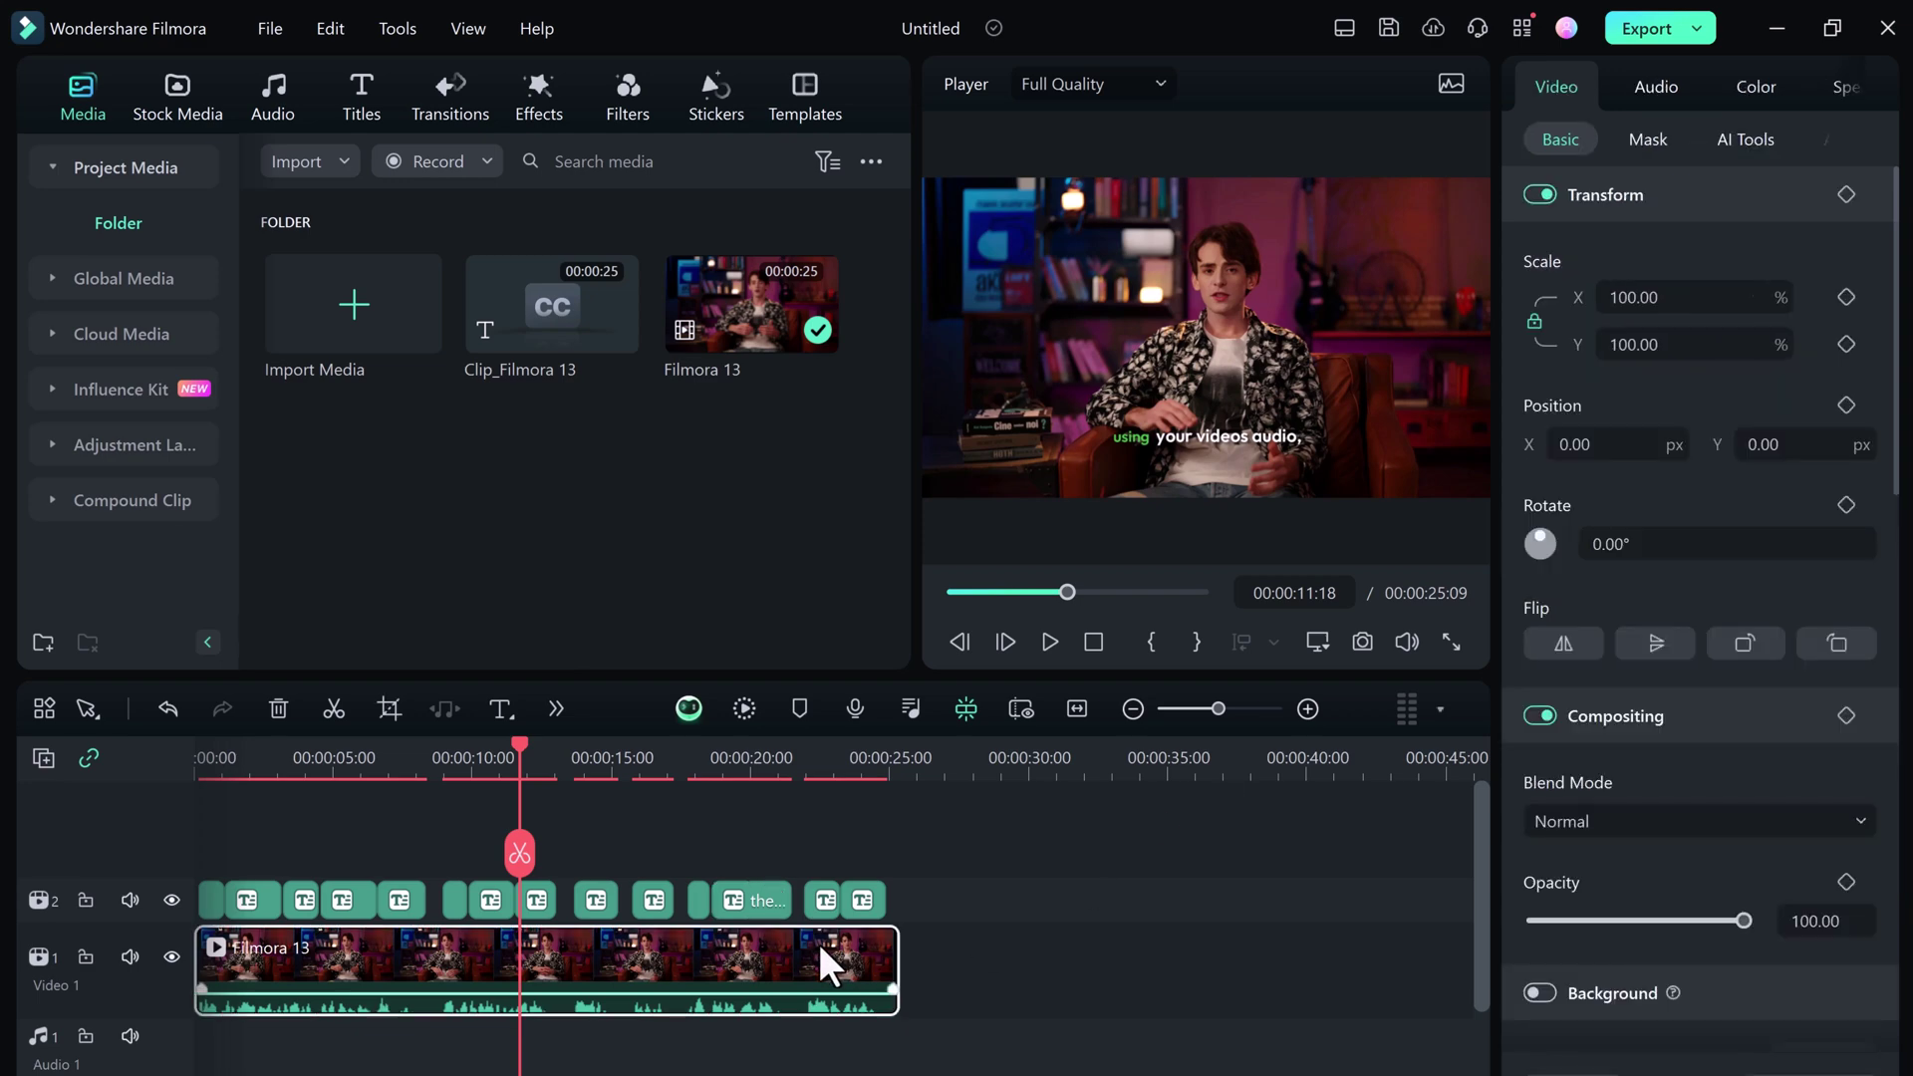
{"action": "left_click_drag", "start_coordinate": [819, 942], "coordinate": [1181, 474]}
{"action": "left_click", "coordinate": [1644, 90]}
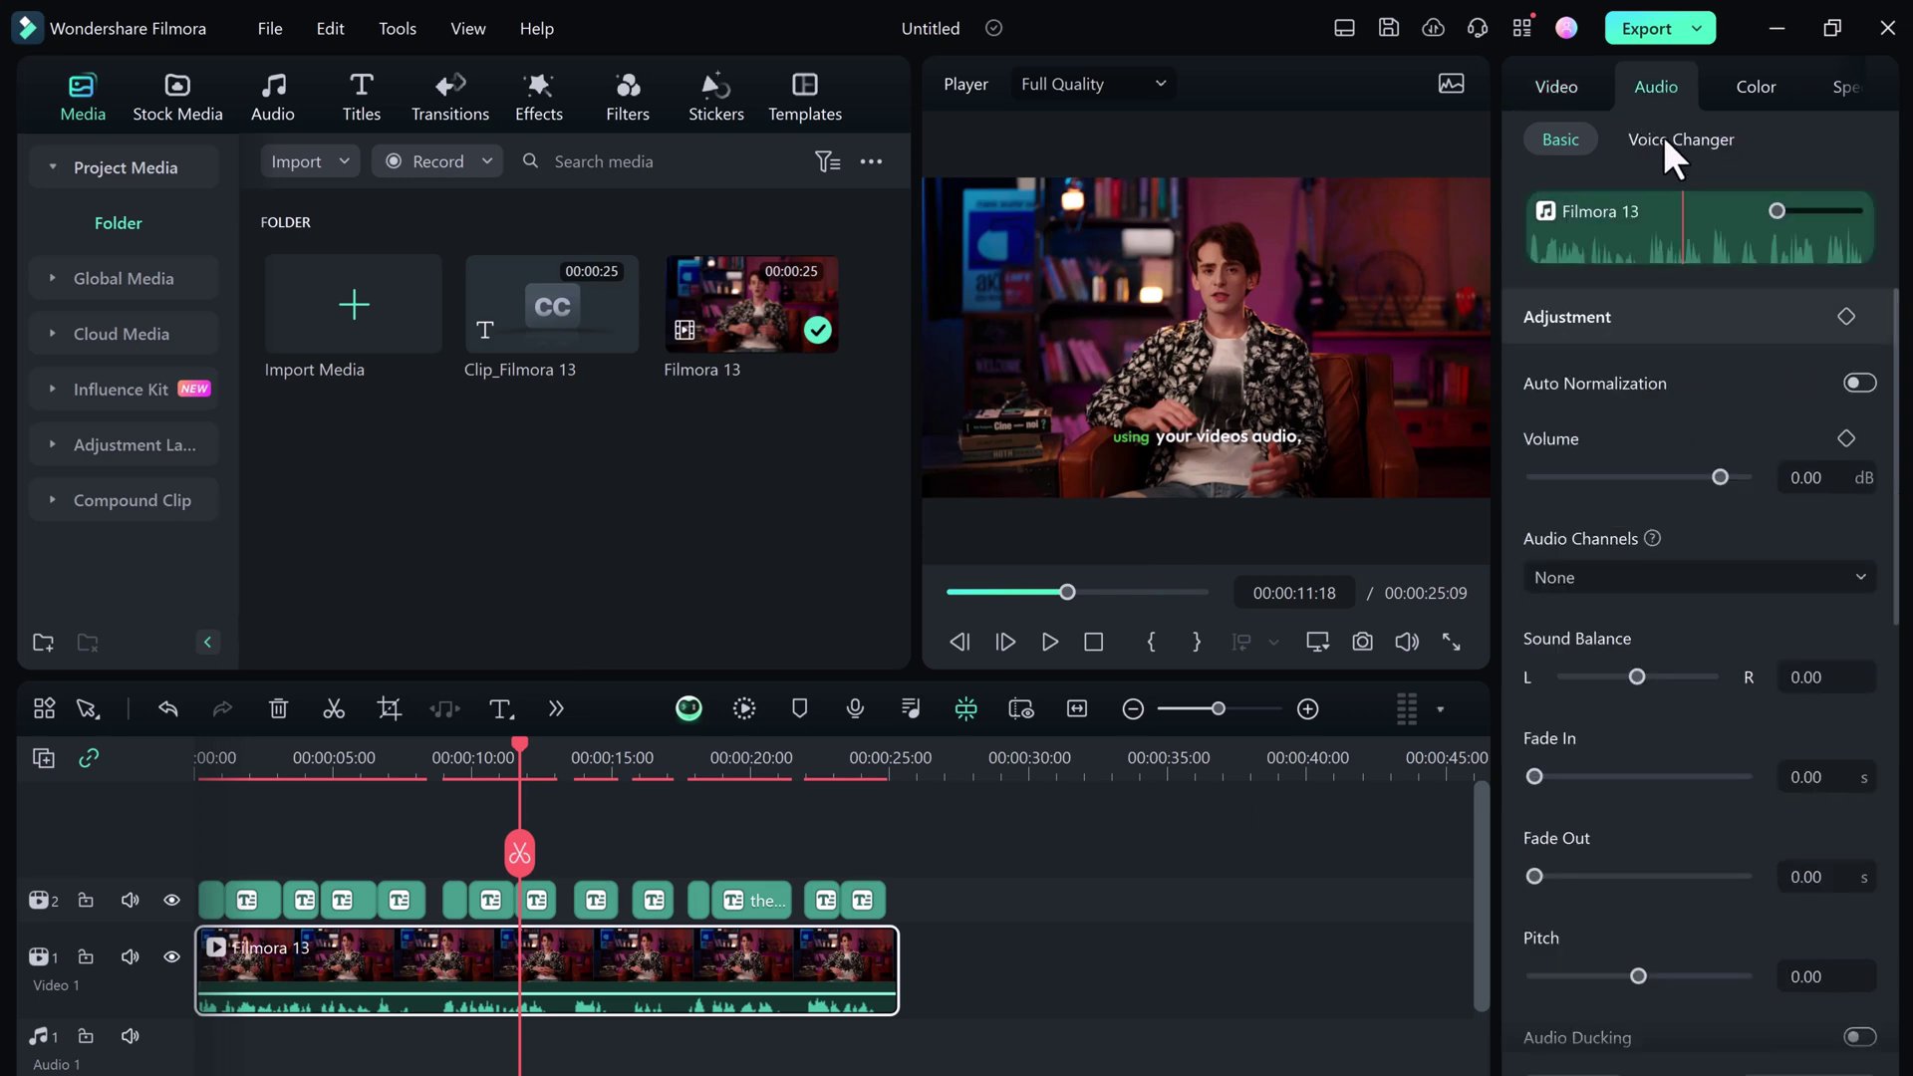
{"action": "left_click", "coordinate": [1664, 138]}
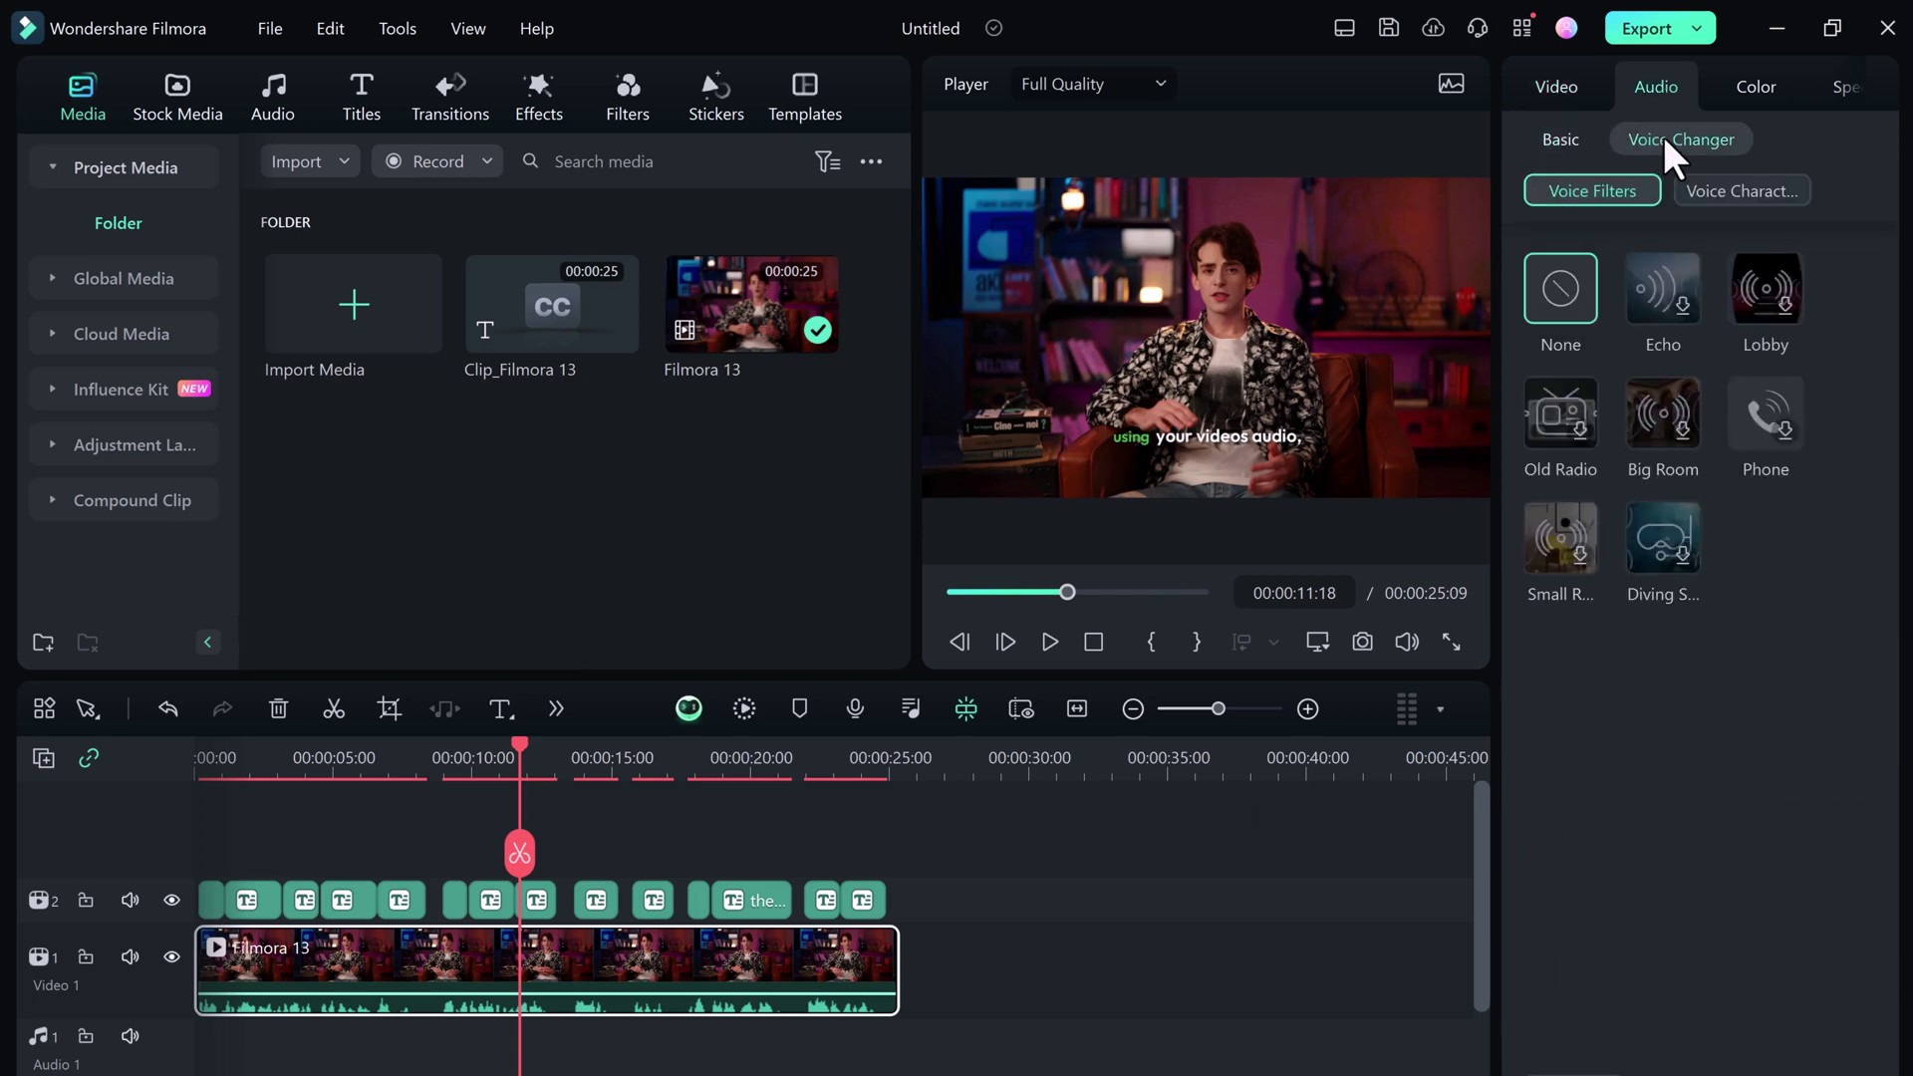
{"action": "left_click", "coordinate": [1688, 307]}
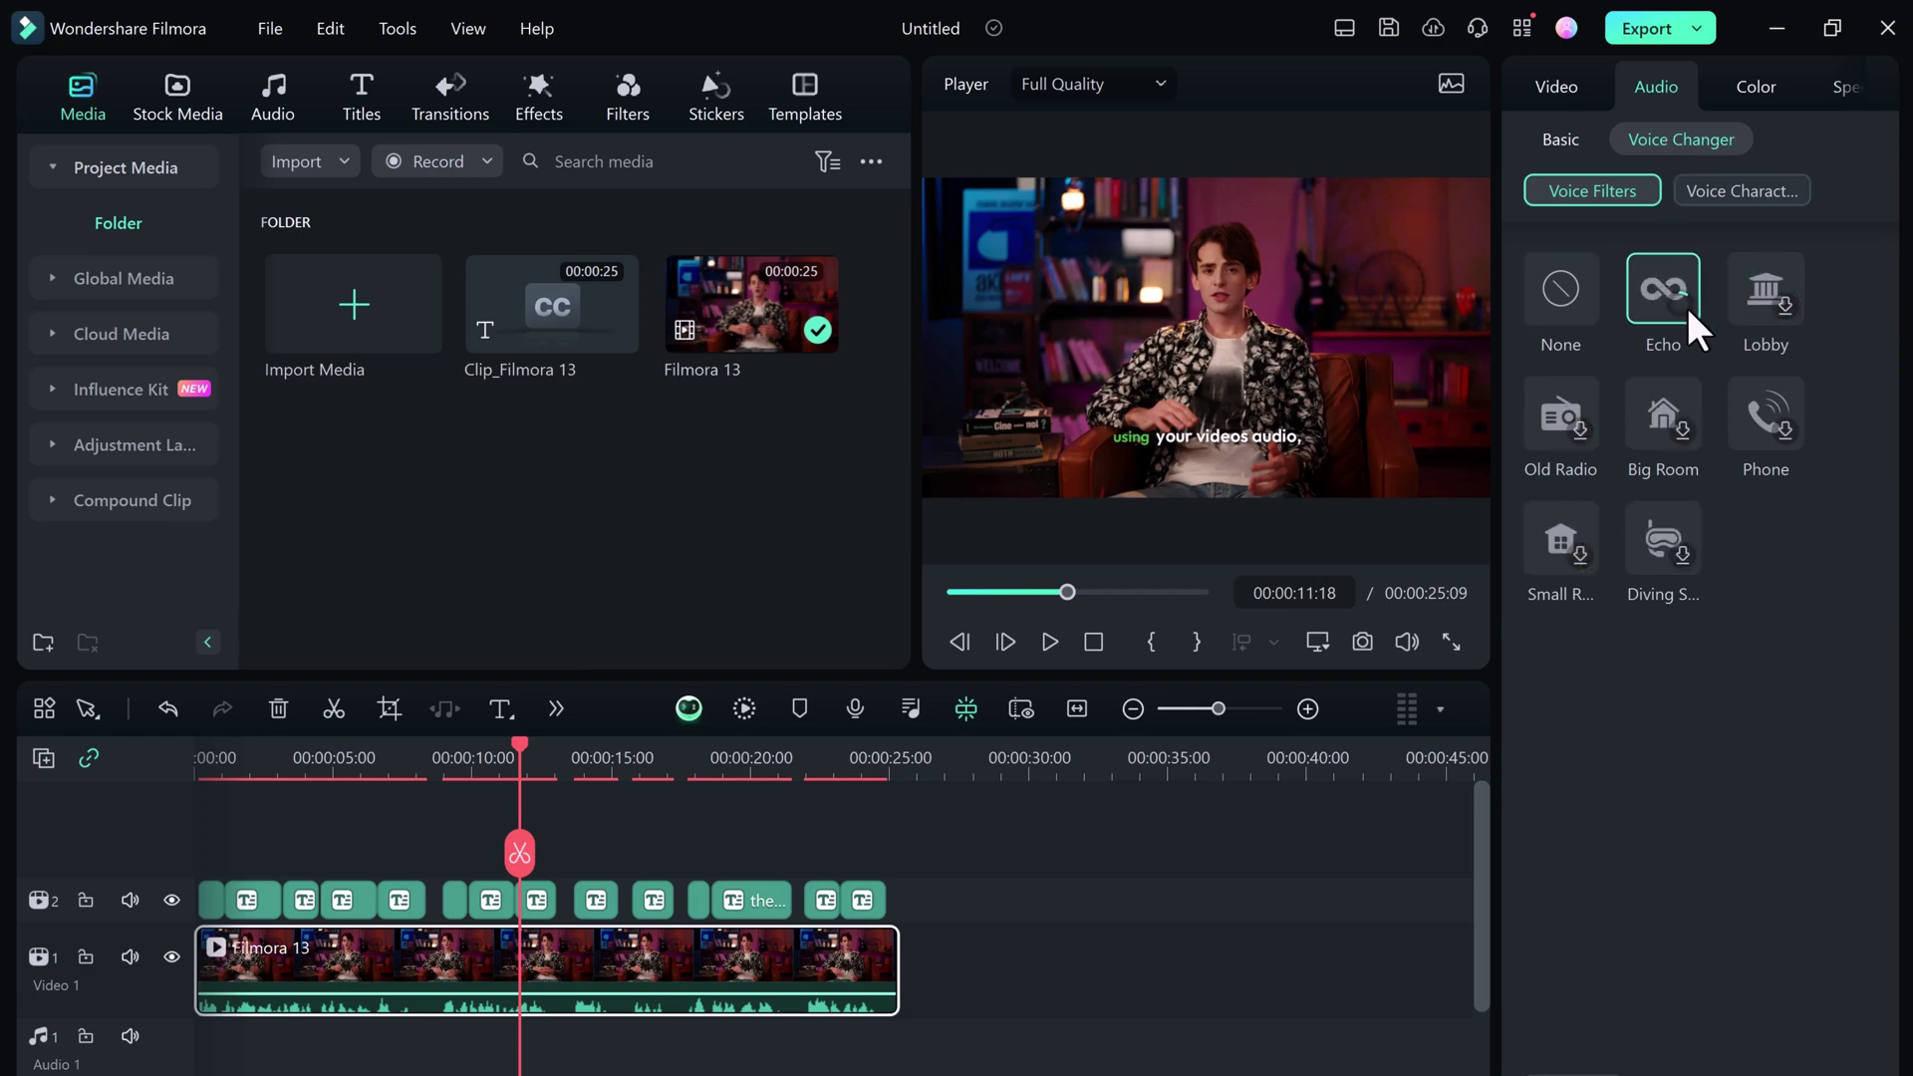
{"action": "left_click", "coordinate": [1592, 438]}
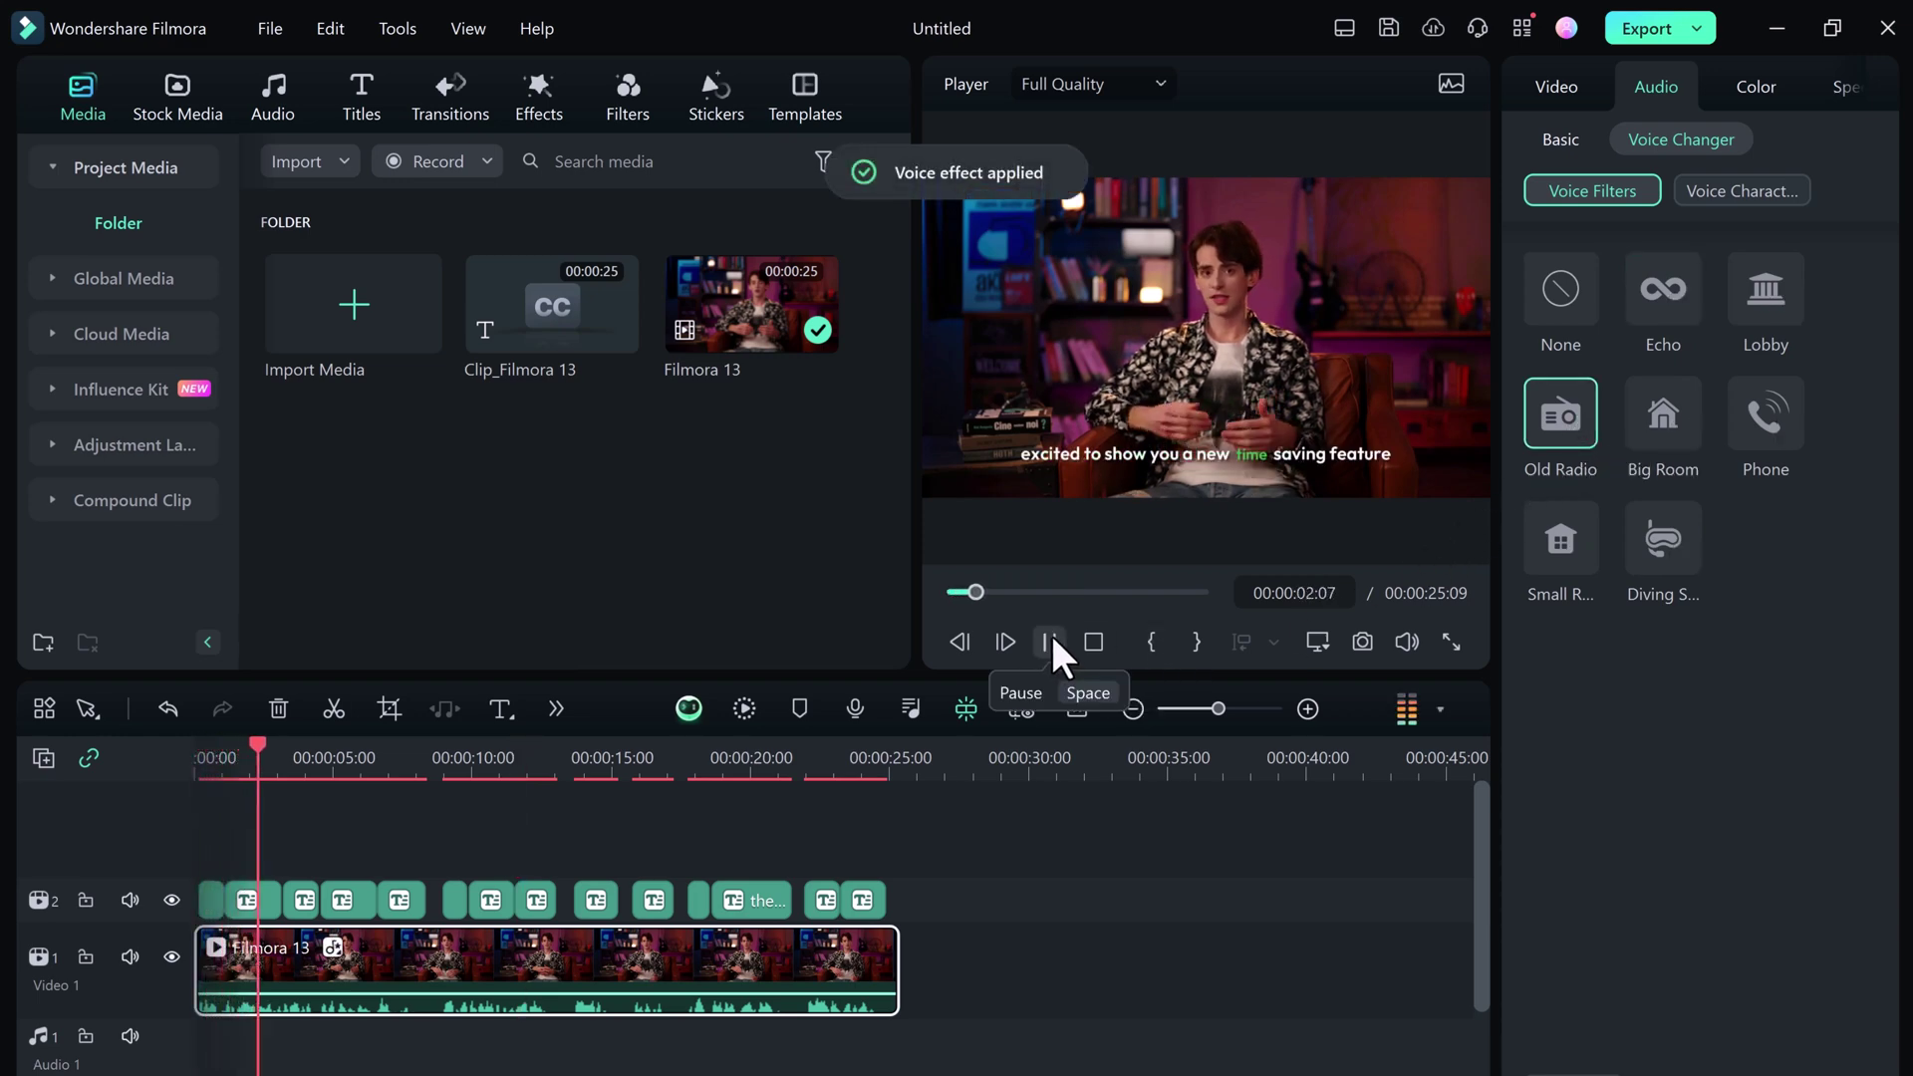
{"action": "left_click", "coordinate": [1663, 289]}
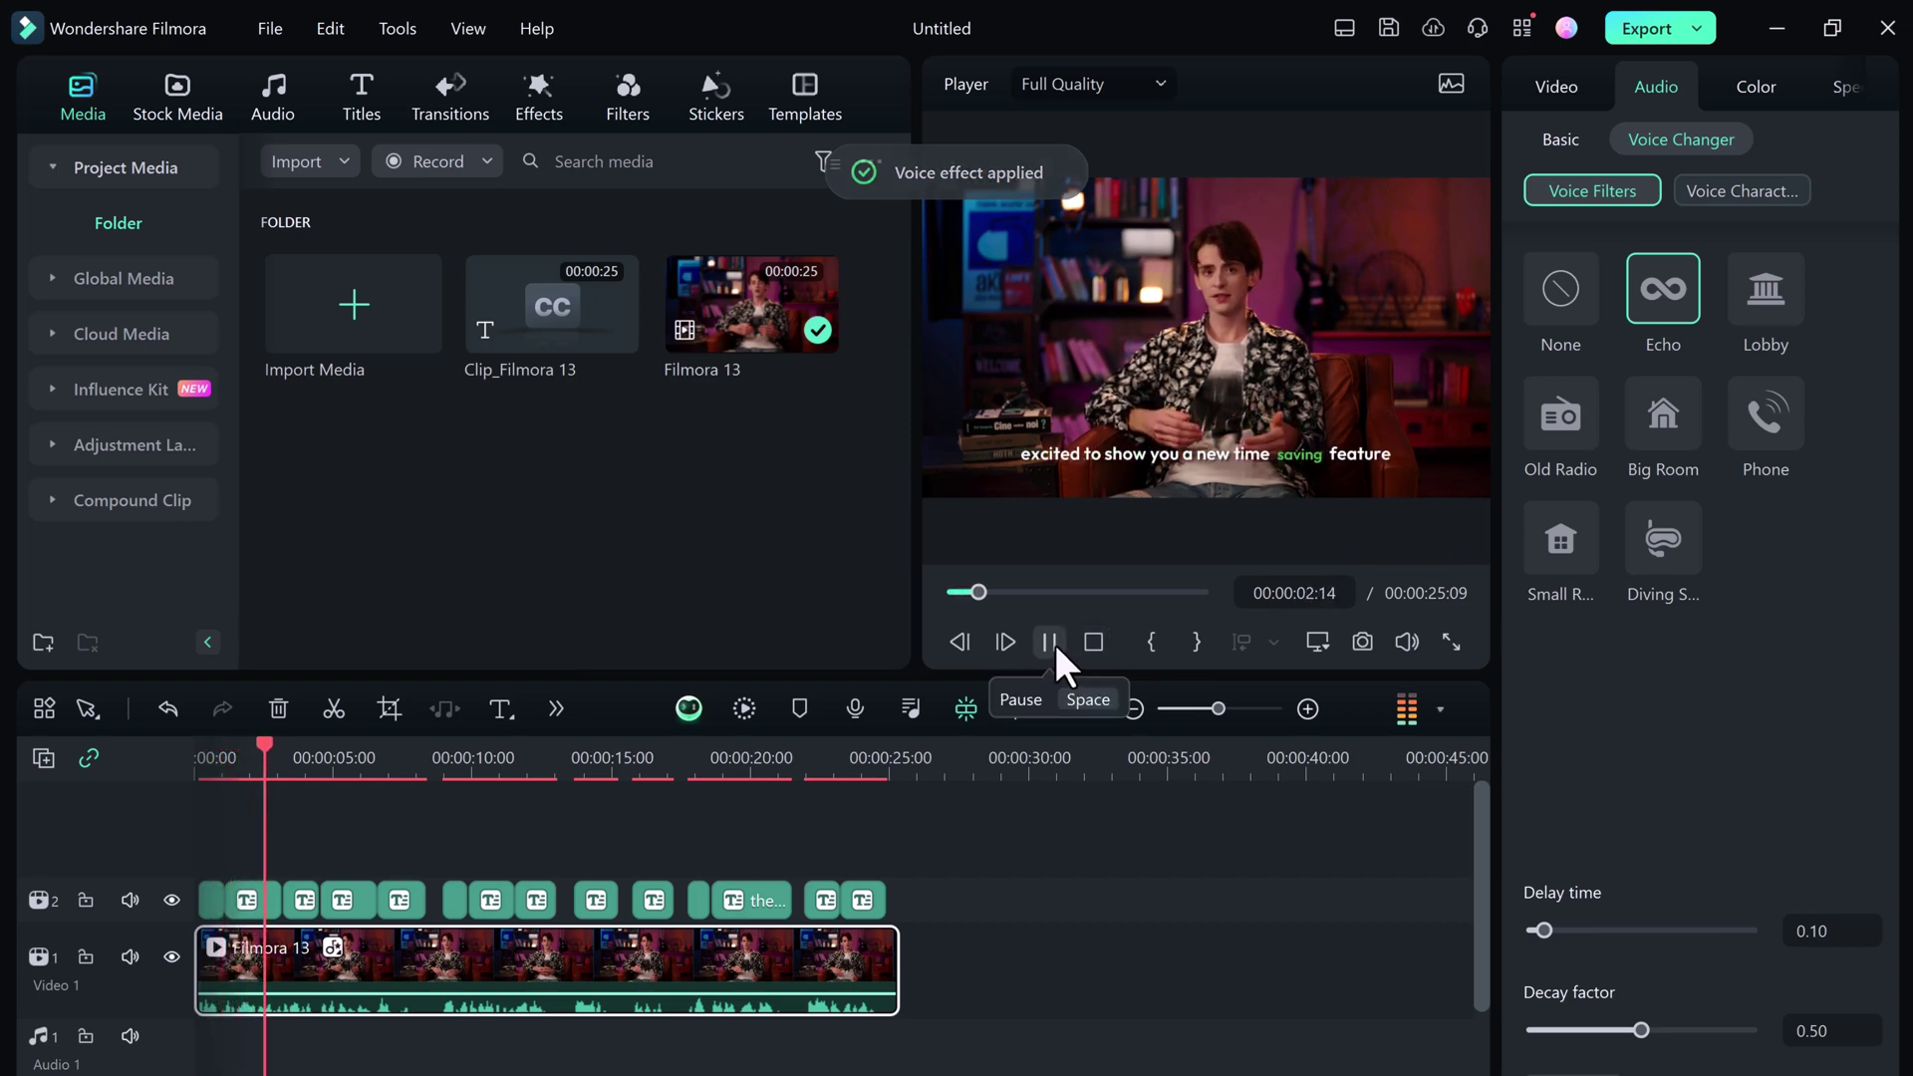
Apply the Male Minion voice character after trying Hacker, then rewind the playhead to the start.
{"action": "left_click", "coordinate": [1742, 190]}
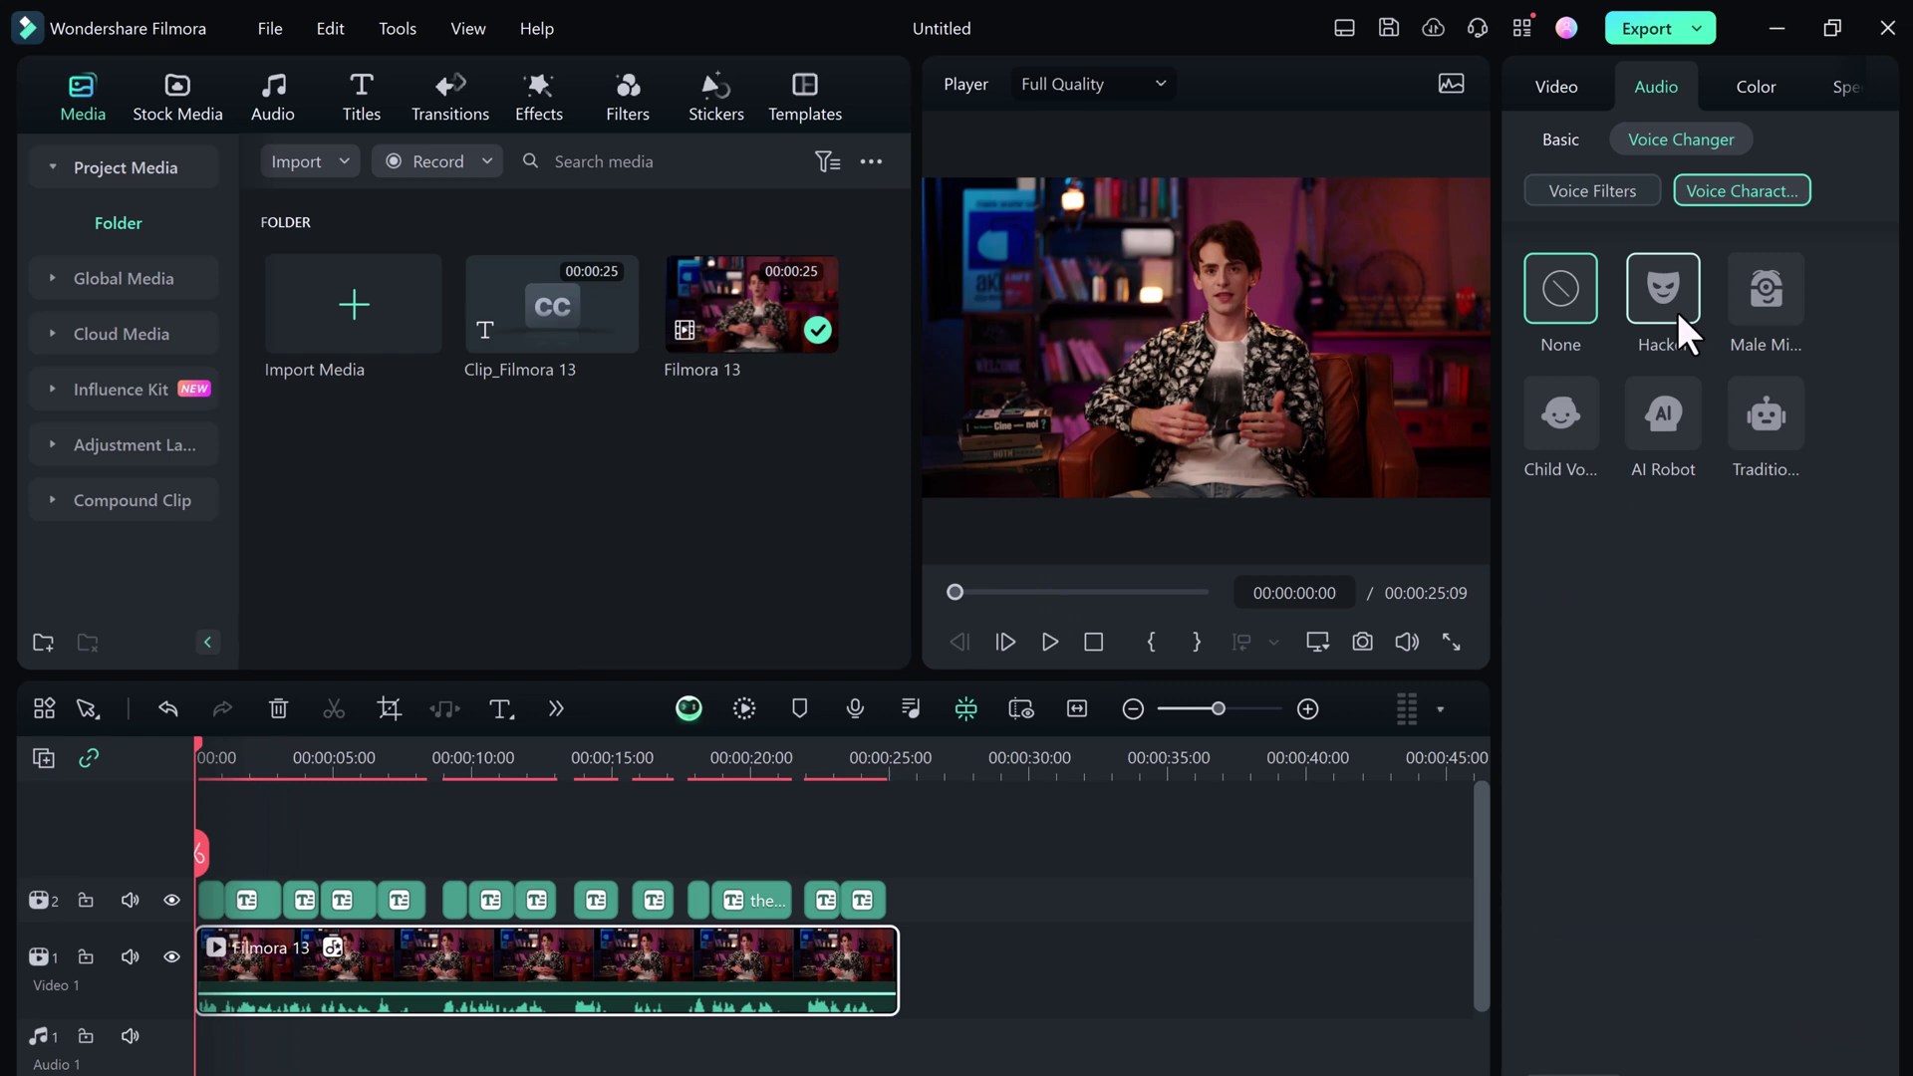
{"action": "left_click", "coordinate": [1676, 307]}
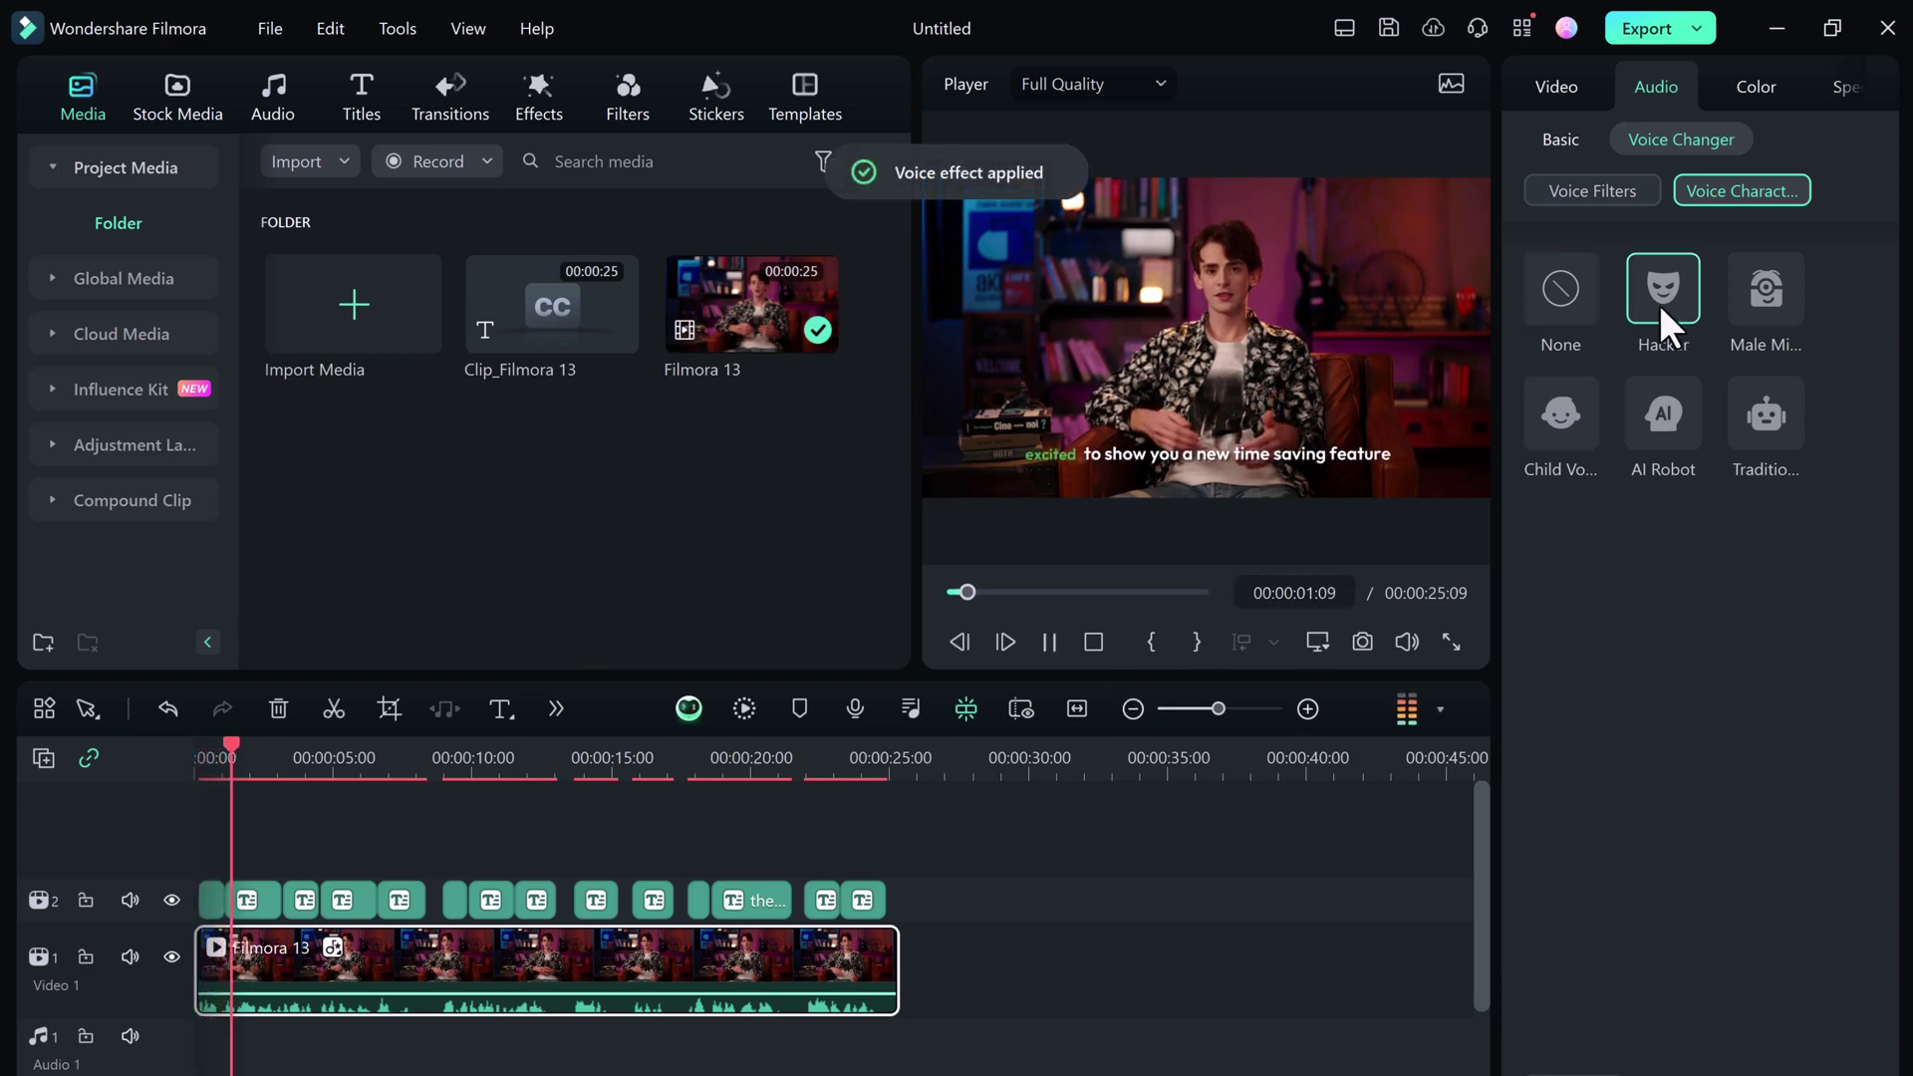
{"action": "left_click", "coordinate": [1756, 337]}
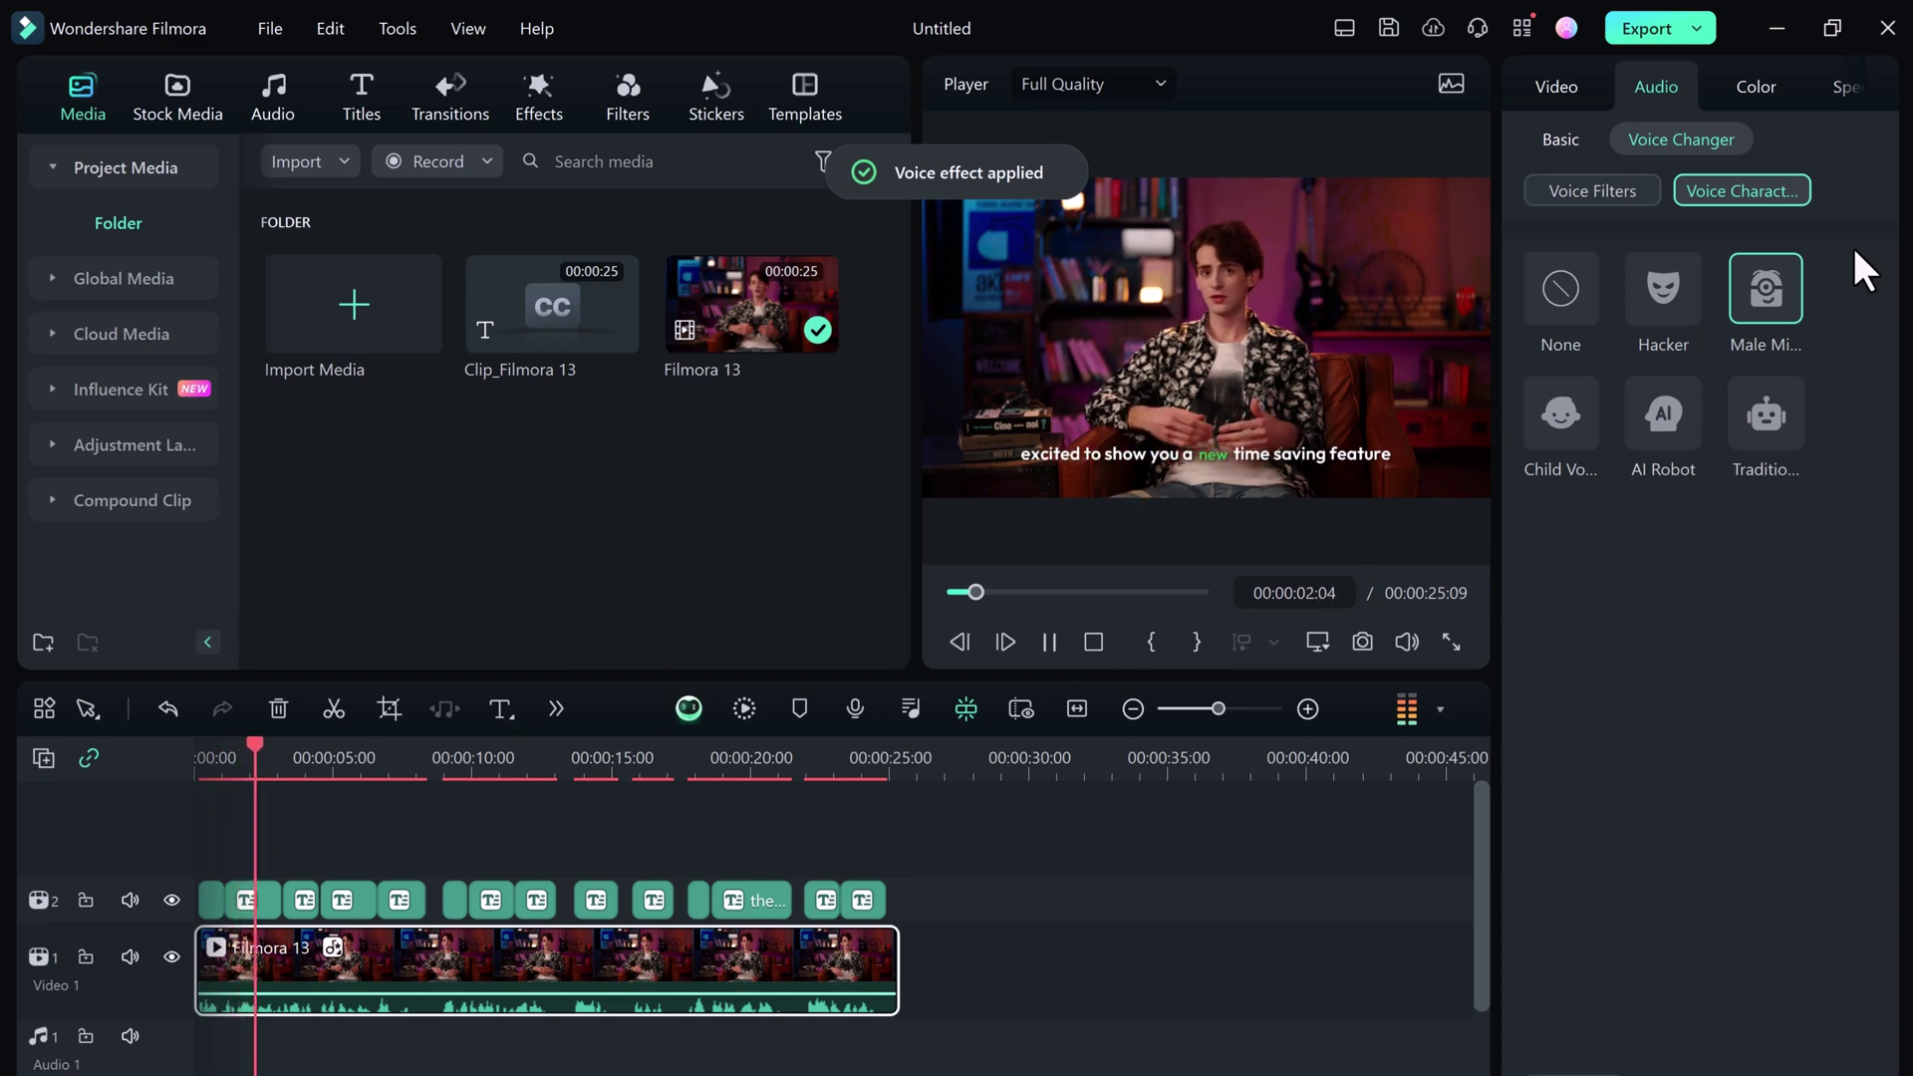
{"action": "left_click", "coordinate": [1051, 642]}
{"action": "left_click_drag", "start_coordinate": [325, 749], "coordinate": [63, 755]}
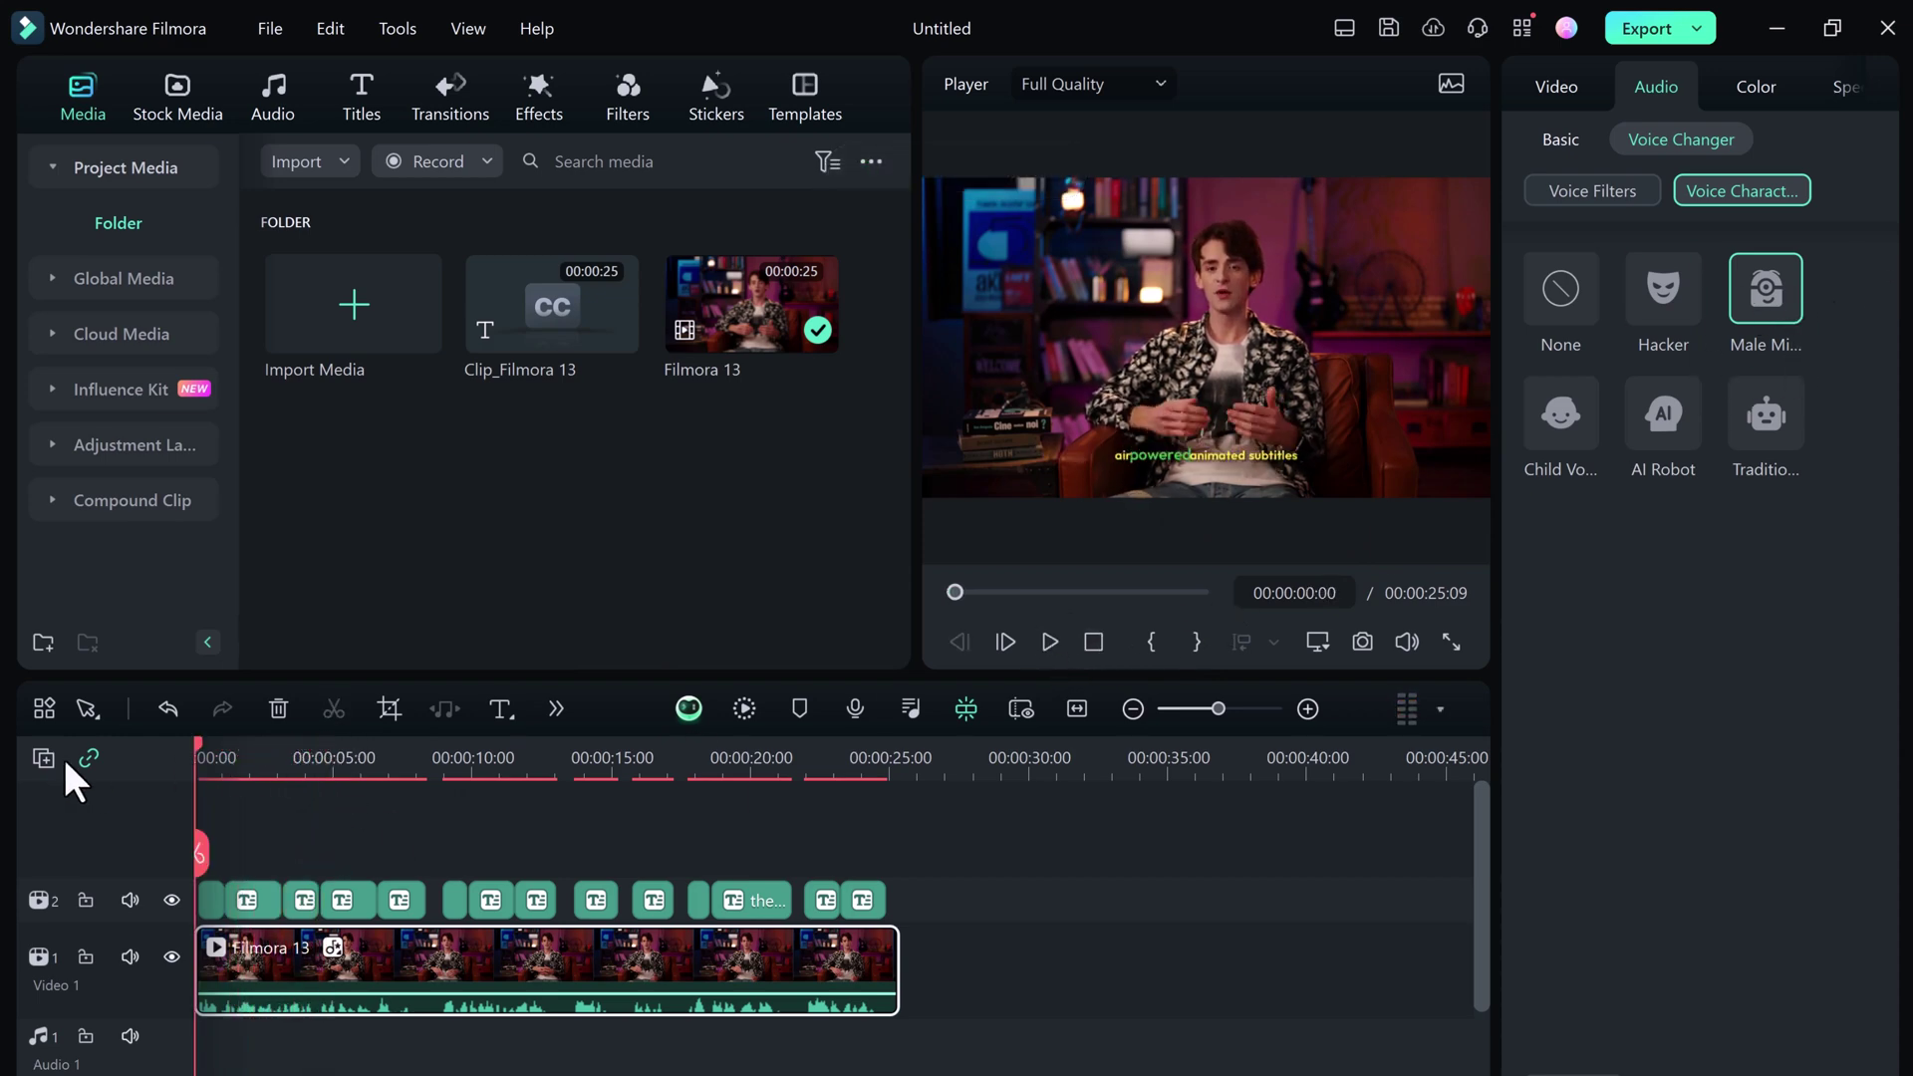